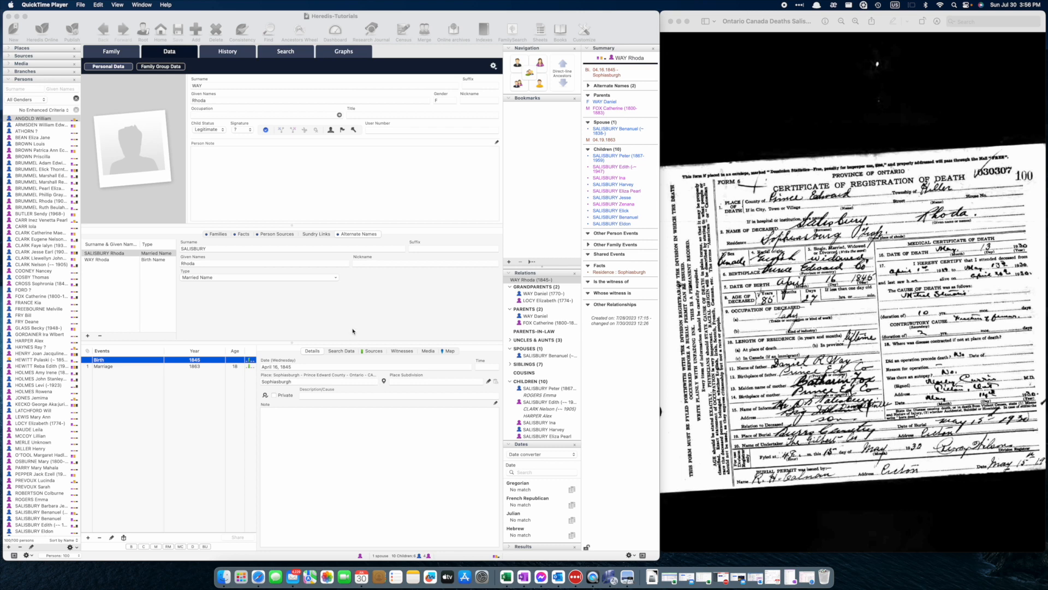
# - Check the sources attached to the birth and marriage events, and return to the birth event's details
pyautogui.click(151, 48)
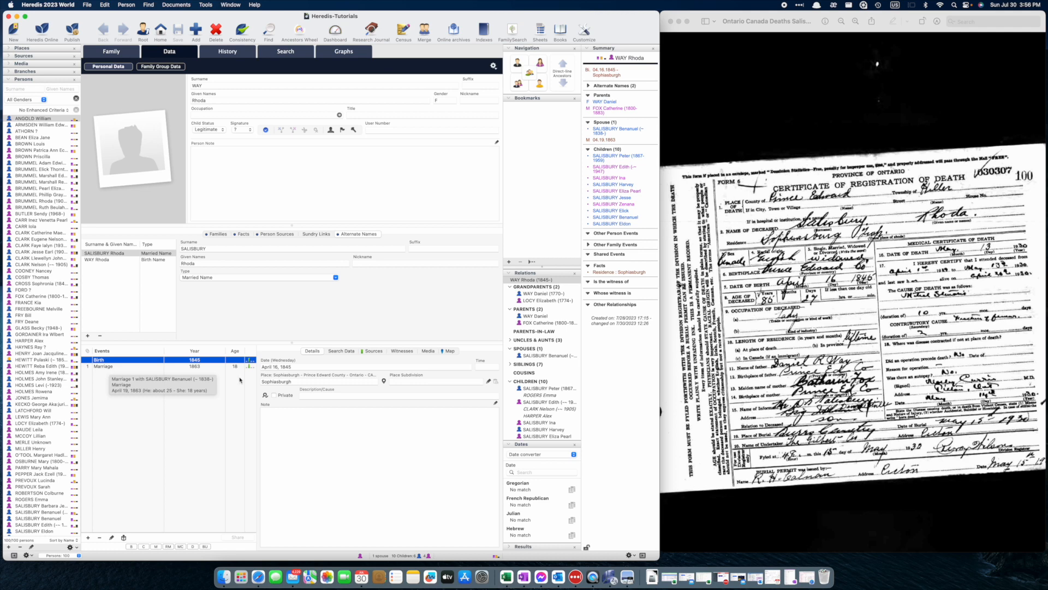
pyautogui.click(374, 351)
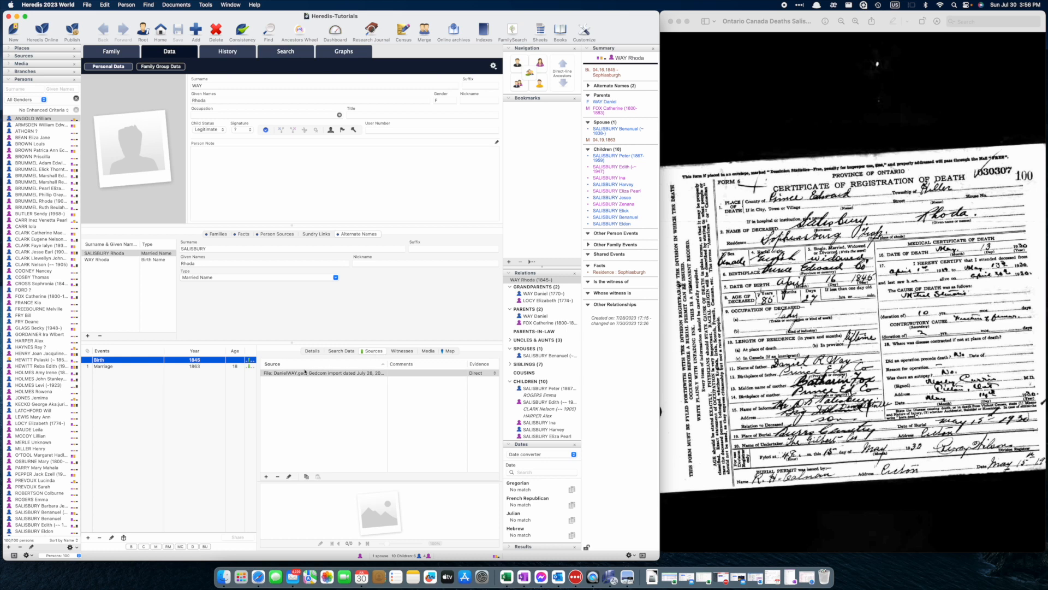
pyautogui.click(207, 366)
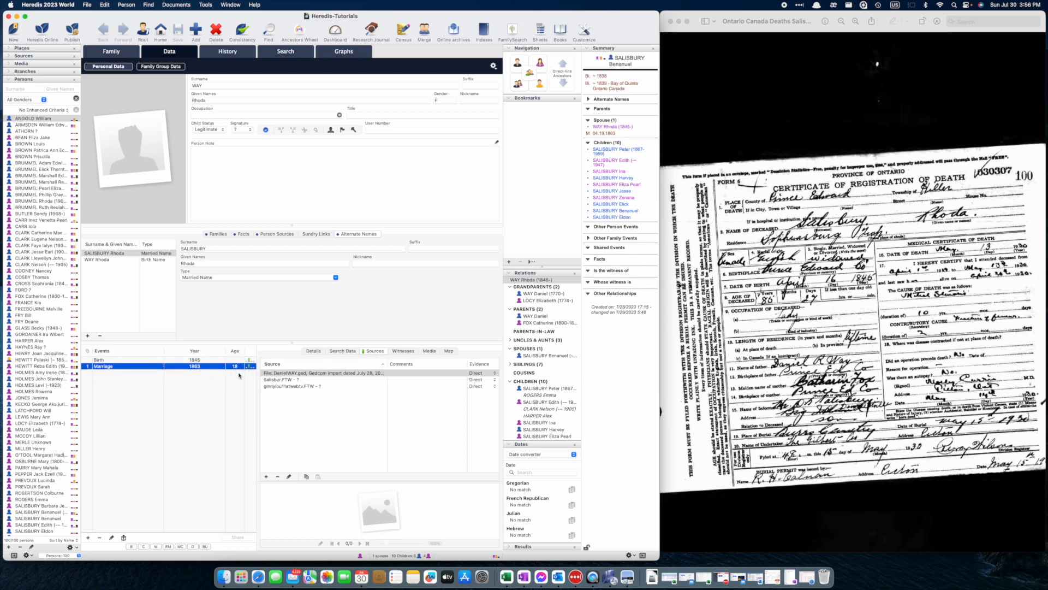
pyautogui.click(213, 360)
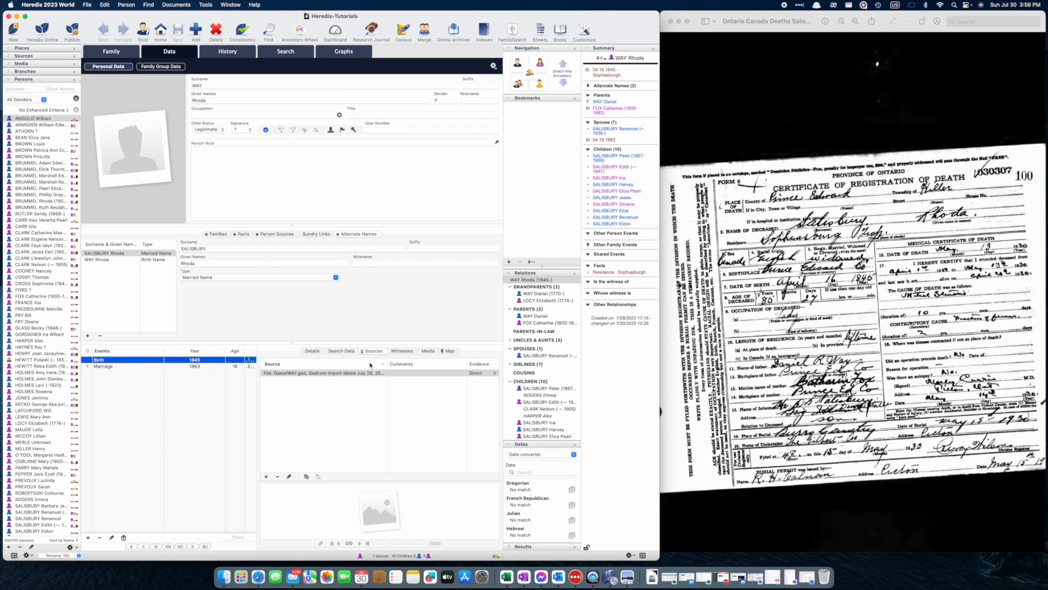
pyautogui.click(311, 352)
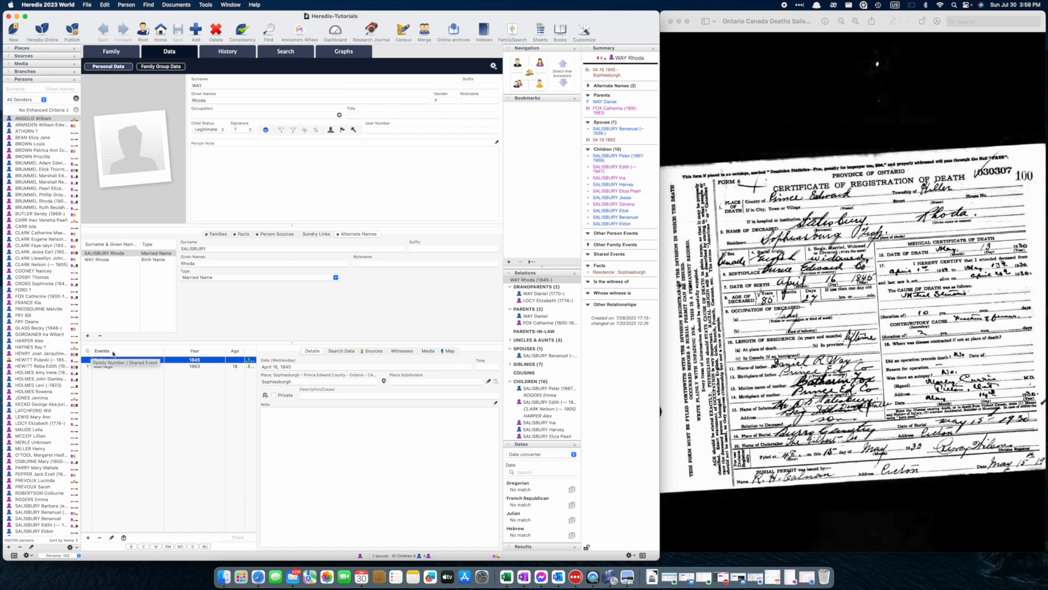
# - Add a death event to the selected woman and set its date to May 13, 1930
pyautogui.click(88, 538)
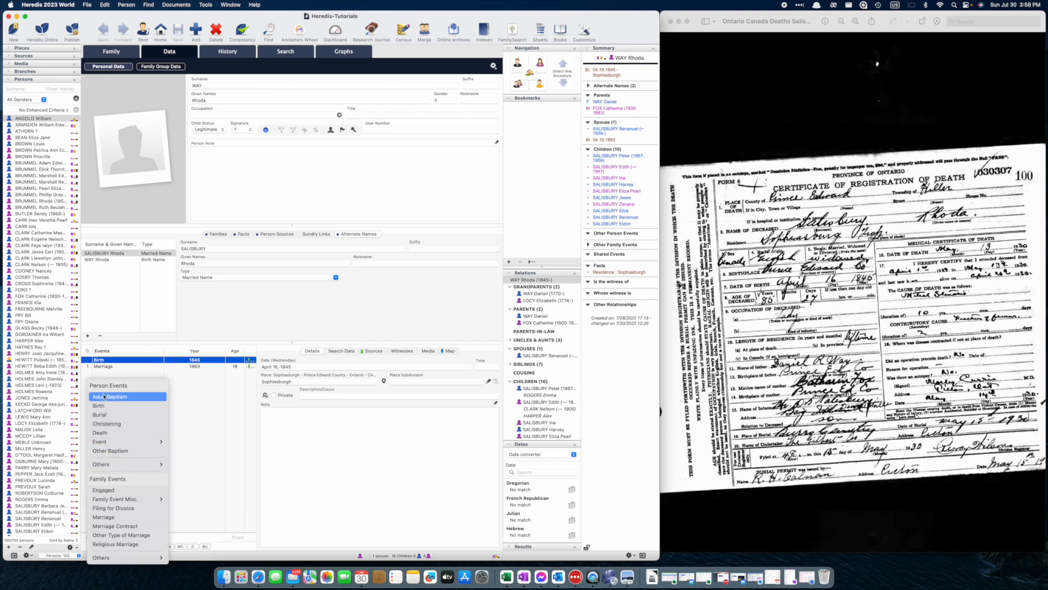
pyautogui.click(284, 535)
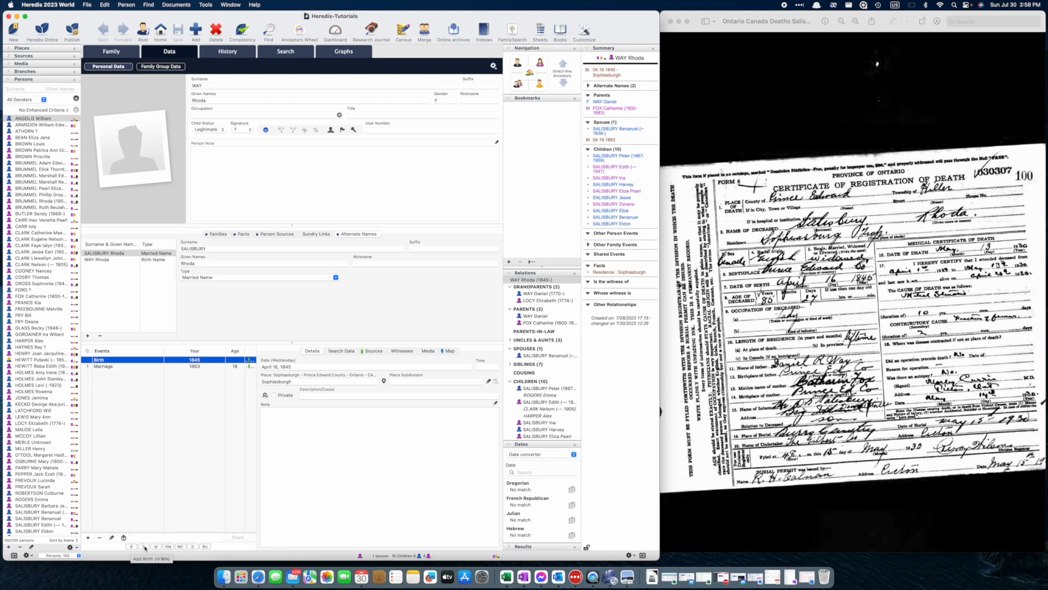
pyautogui.click(193, 547)
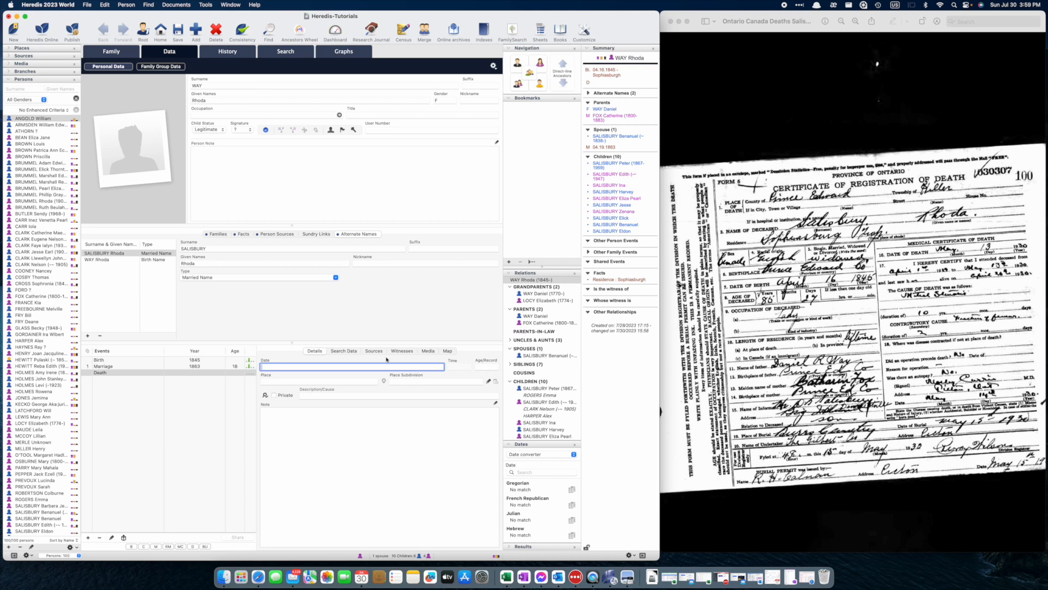
pyautogui.write('May 13 1930')
pyautogui.press('Tab')
pyautogui.press('Tab')
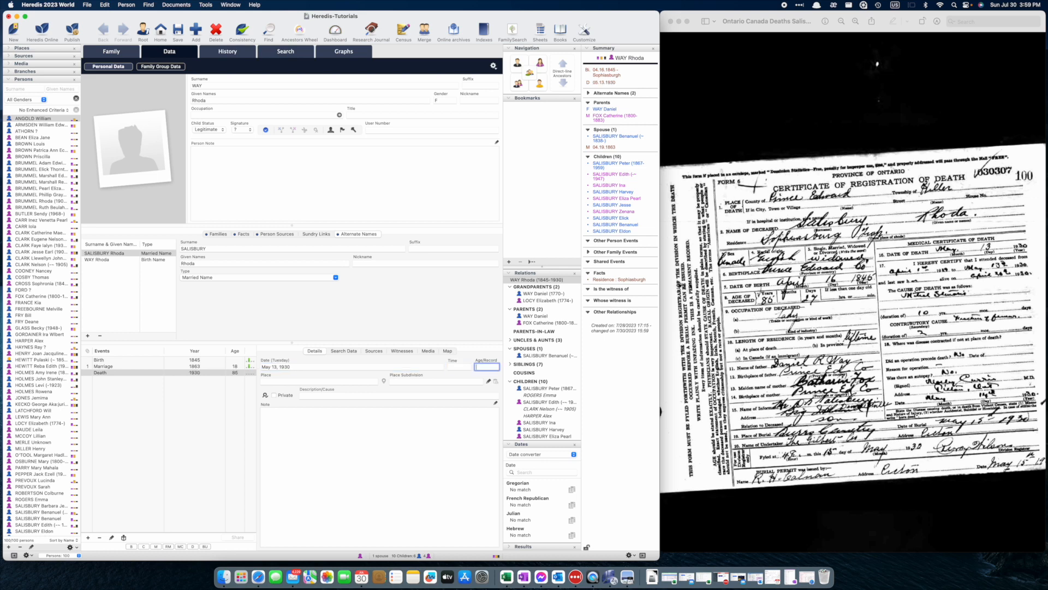
# - Fill in the death event's recorded age with the age in years given on the death certificate
pyautogui.click(277, 384)
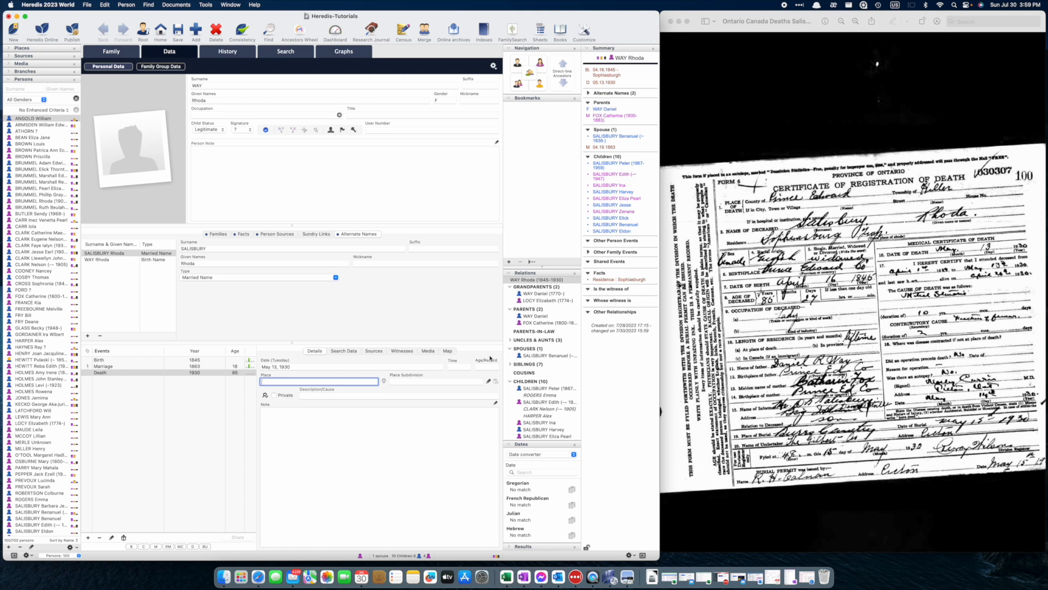
pyautogui.click(485, 366)
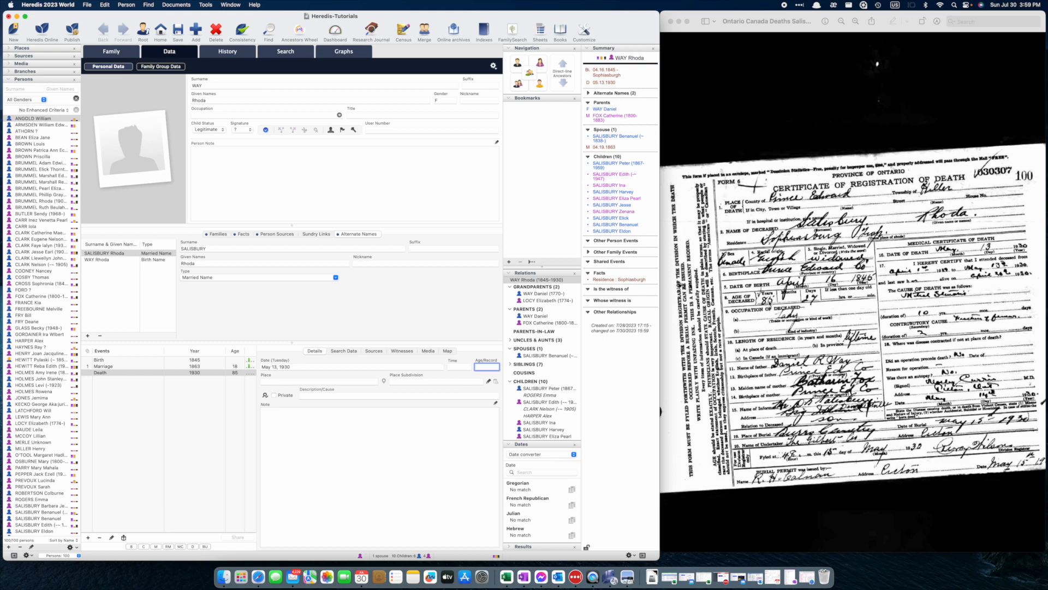
pyautogui.write('5')
pyautogui.press('Tab')
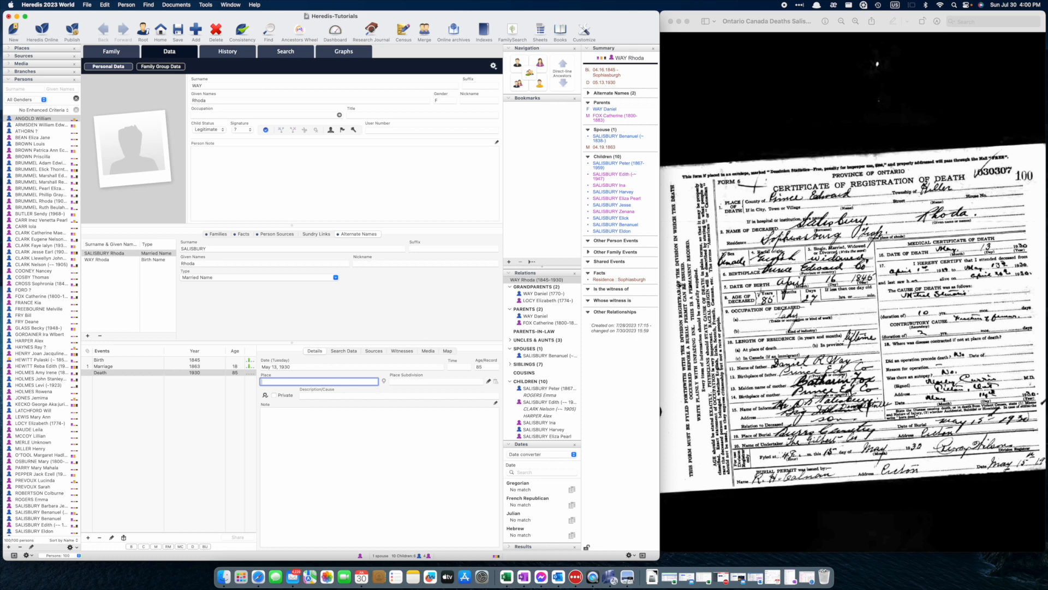
# - Set the death place to Hillier - Prince Edward County - Ontario - CANADA and enter Mitral Stenosis as the cause
pyautogui.write('Hillie')
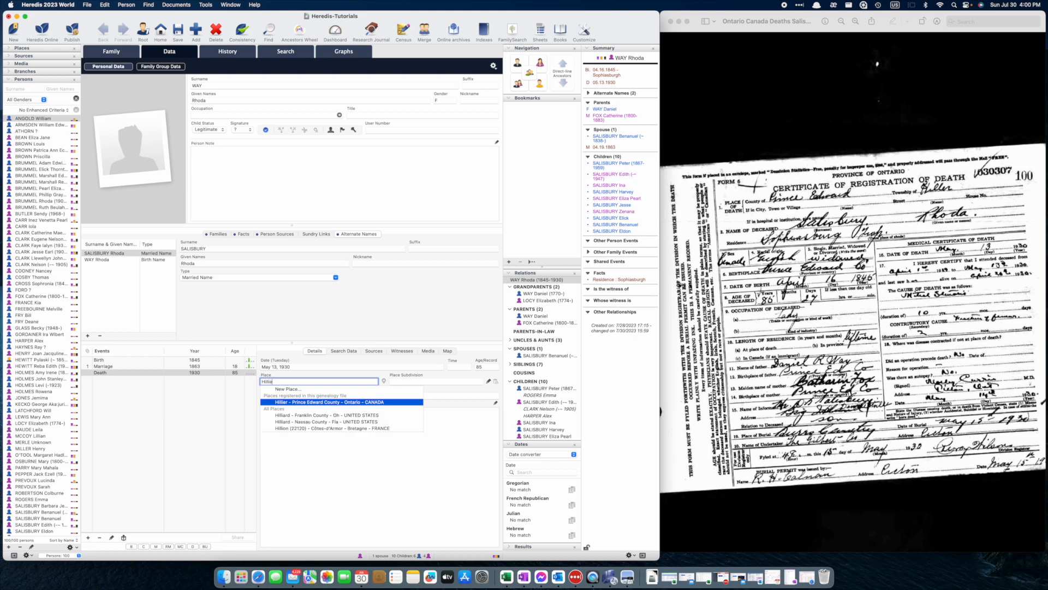
pyautogui.write('r')
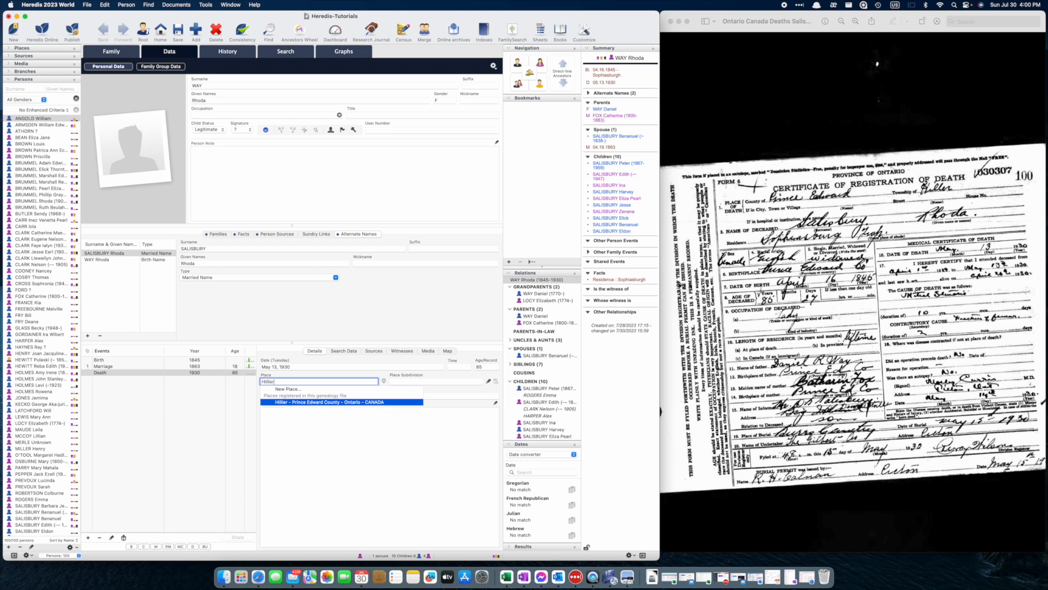
pyautogui.click(301, 403)
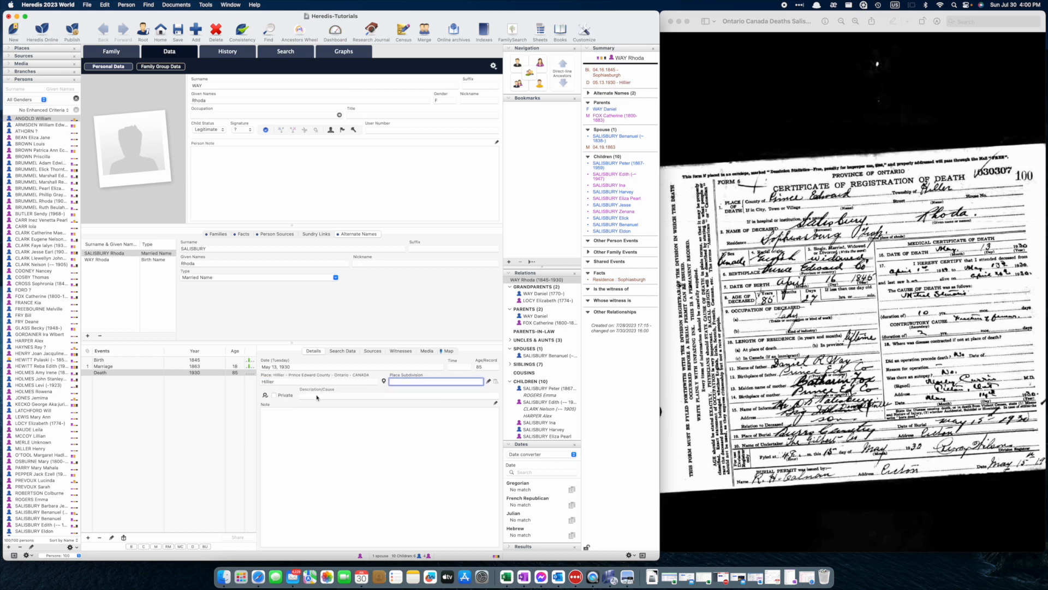
pyautogui.click(316, 396)
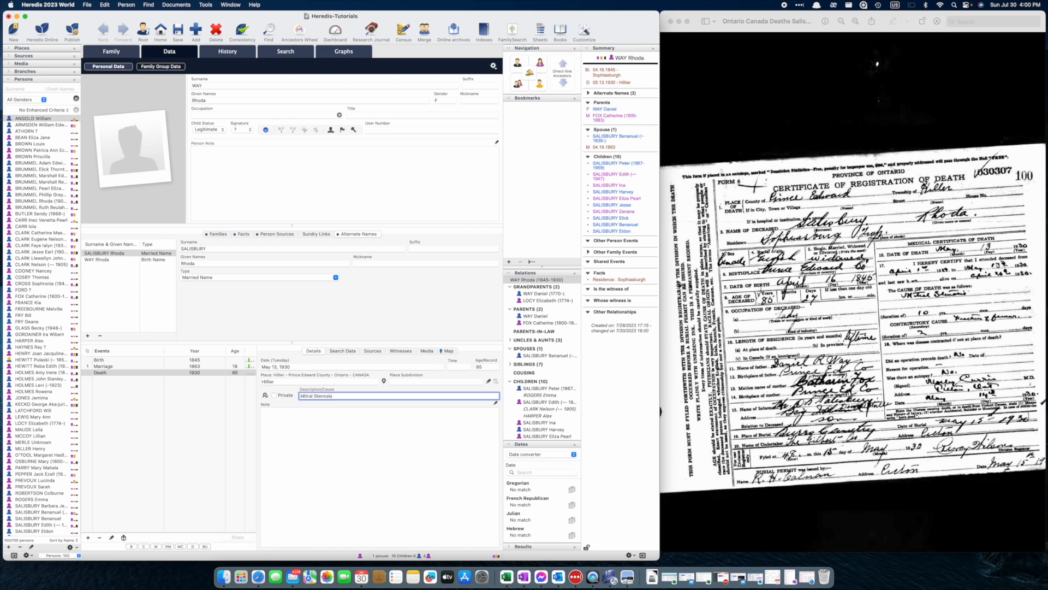
pyautogui.press('Return')
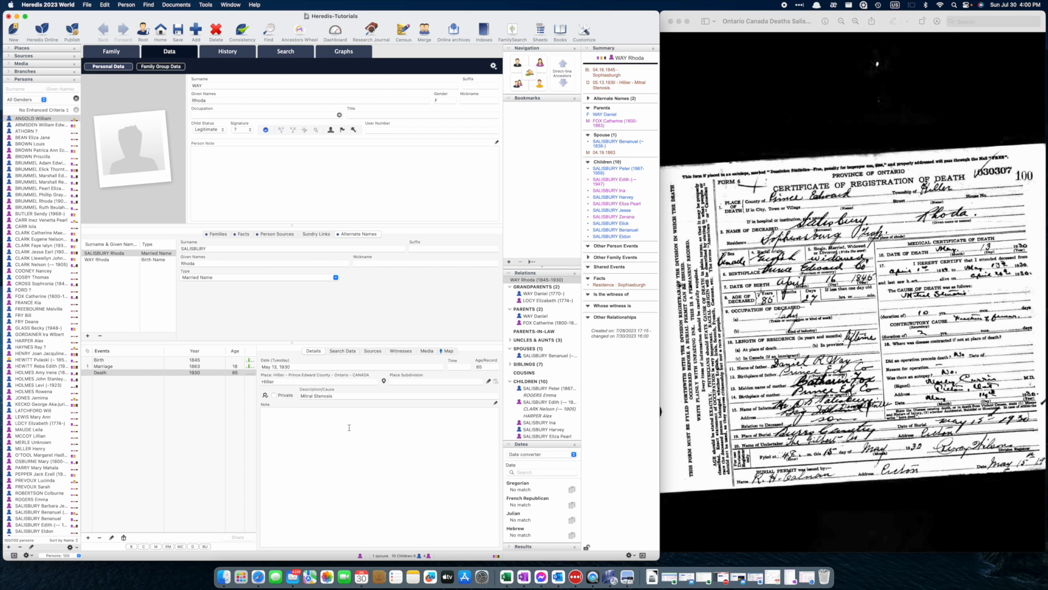
# - Set the search status of the death event to "Search record" in its search data
pyautogui.click(343, 351)
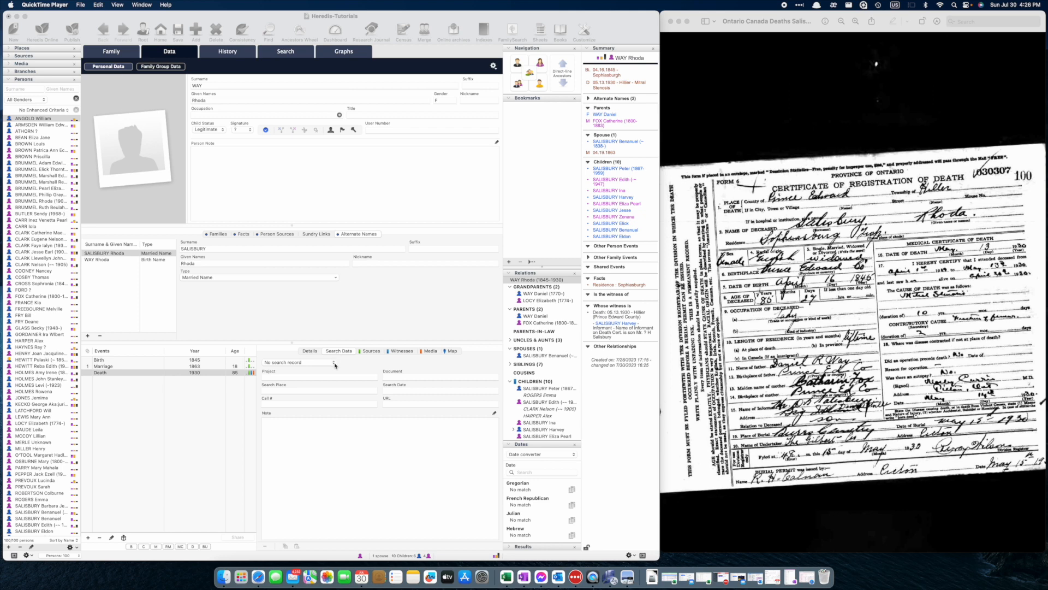
pyautogui.click(333, 364)
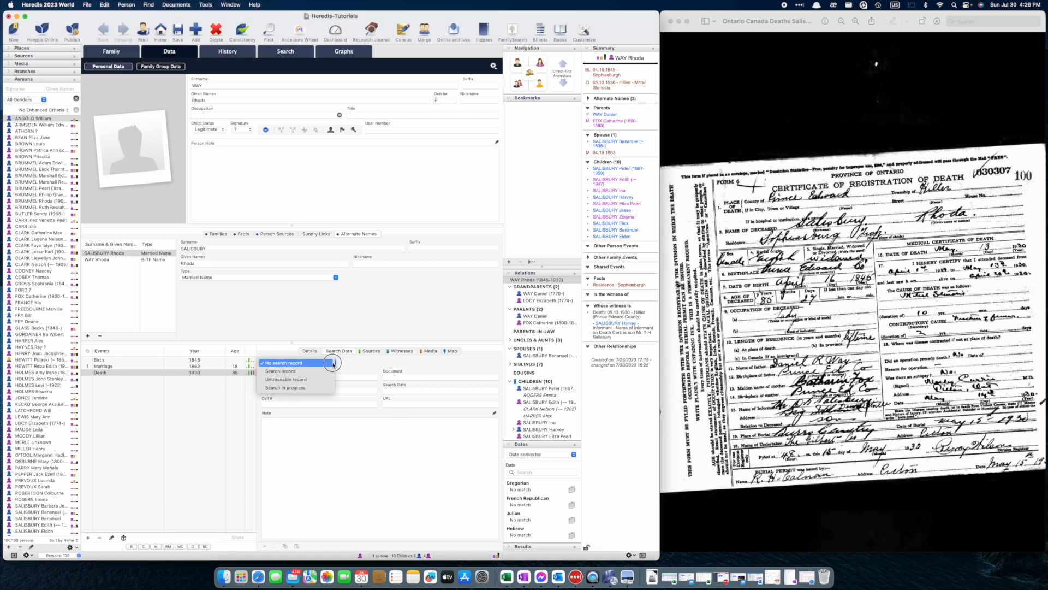
pyautogui.click(275, 371)
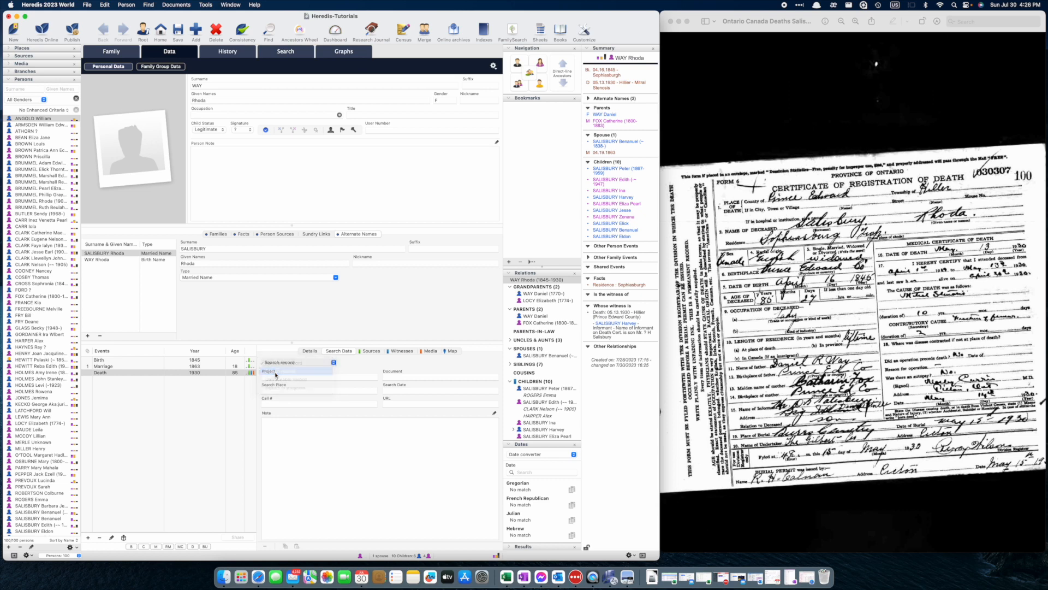
# - Try the statuses "Untraceable record" and "Search in progress" on the death event and restore "Search record"
pyautogui.click(333, 364)
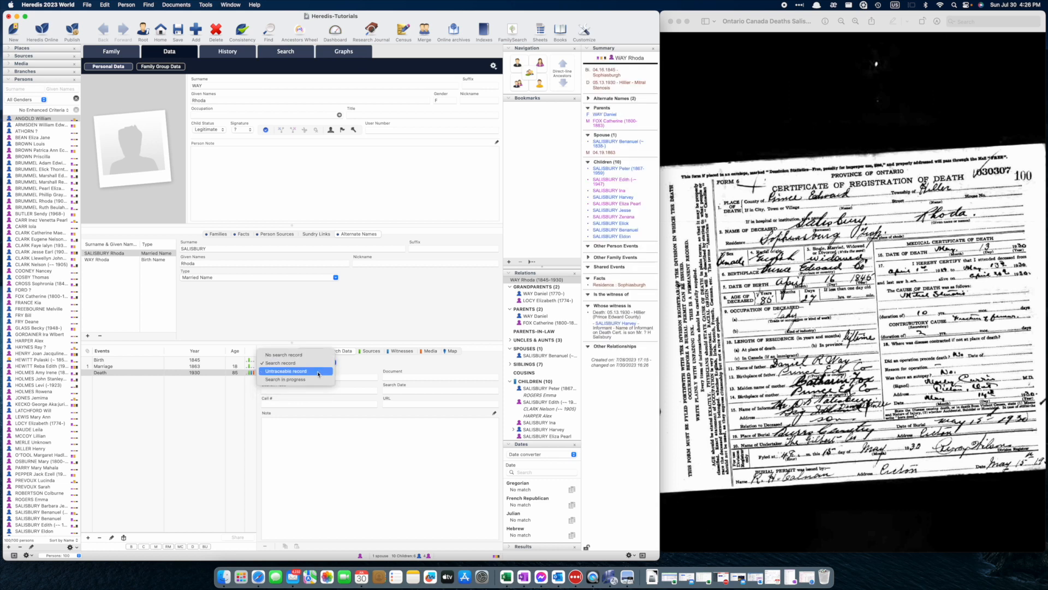
pyautogui.click(318, 372)
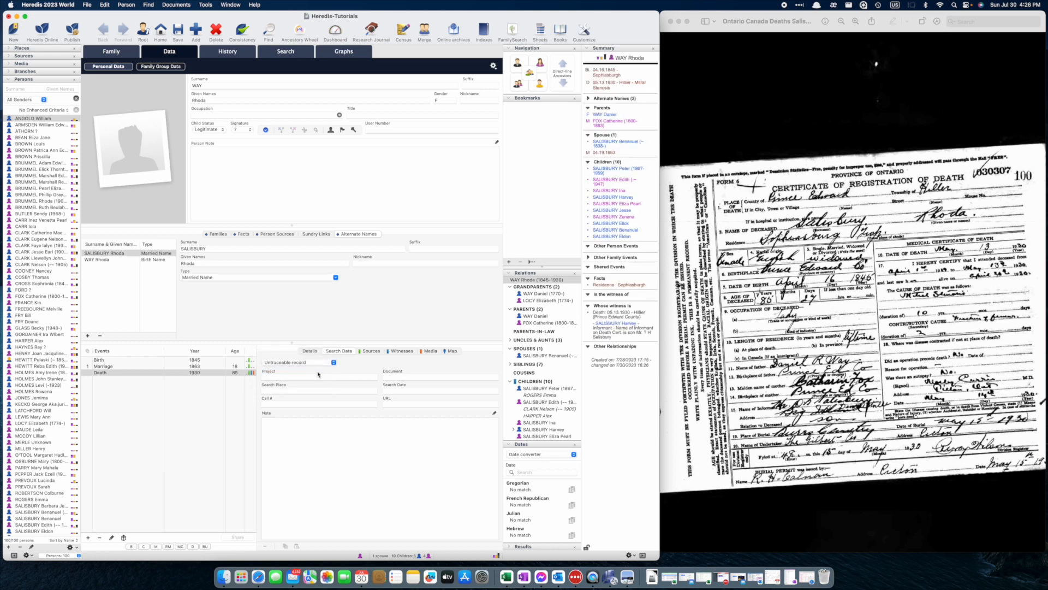
pyautogui.click(333, 363)
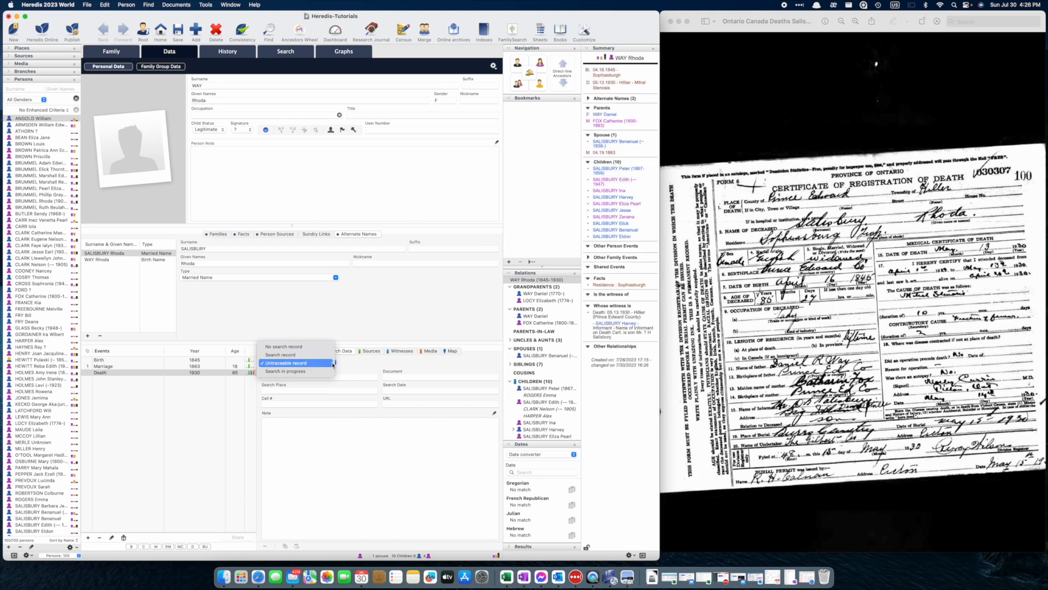
pyautogui.click(311, 372)
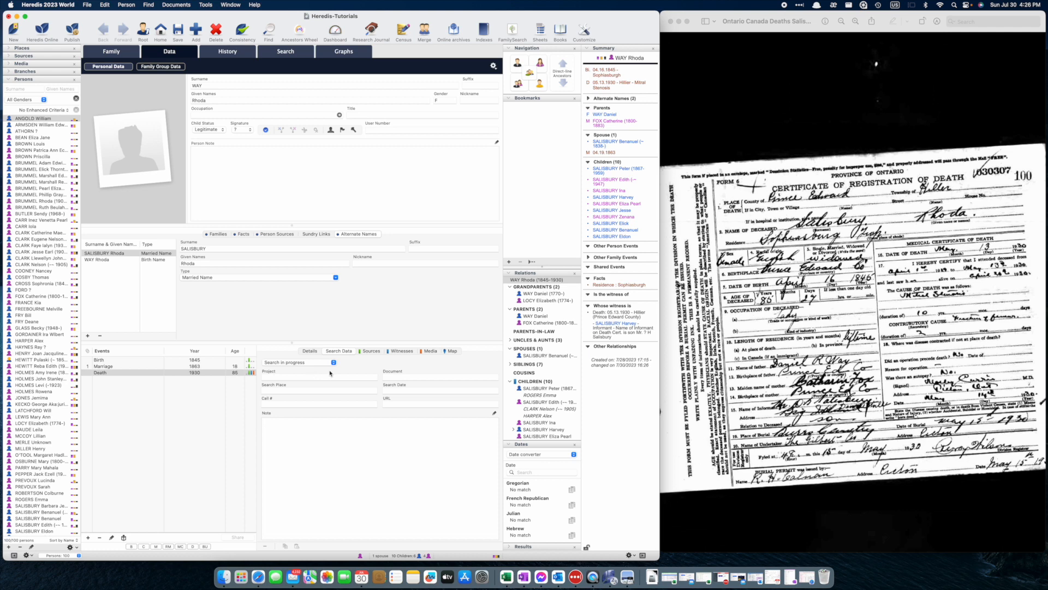
pyautogui.click(334, 363)
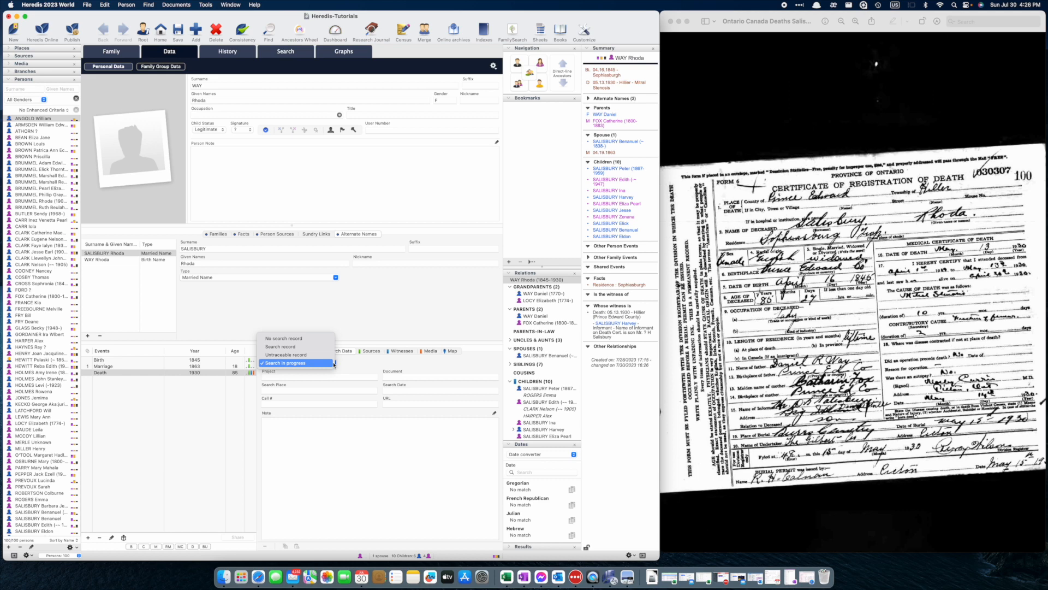
pyautogui.click(301, 347)
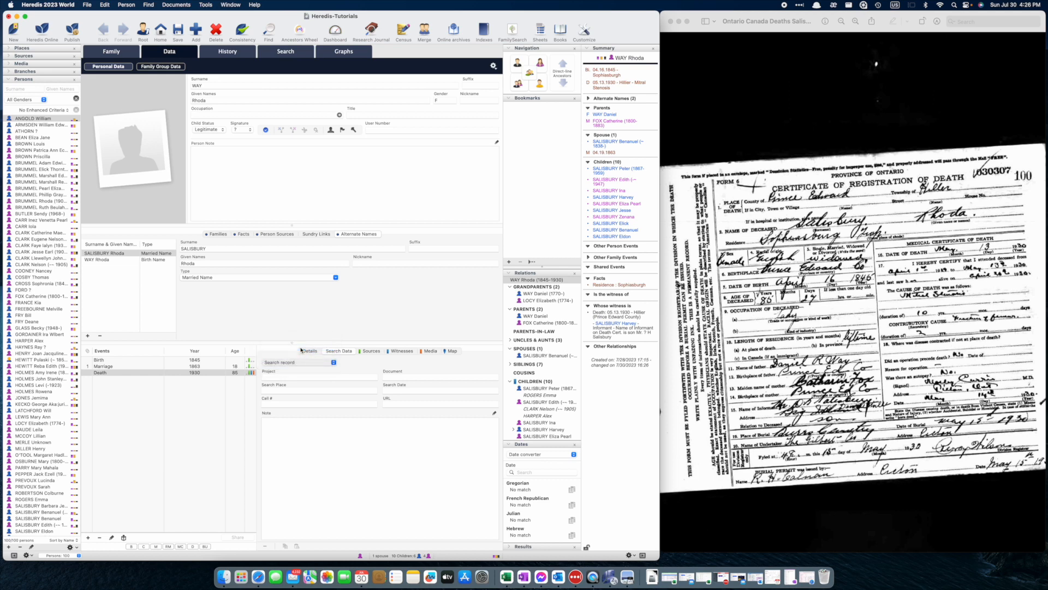
# - Name the search project as the deceased's death certificate, using her full name, and enter "Certificate of Registration of Death" as the document
pyautogui.click(326, 377)
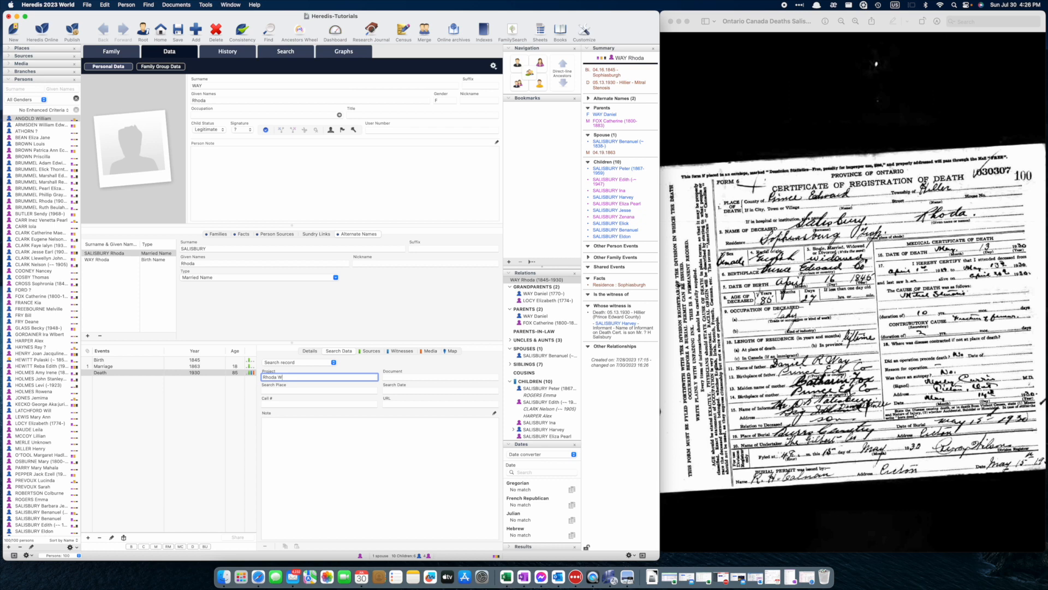
pyautogui.write("Salisbury's Death Certificate")
pyautogui.press('Tab')
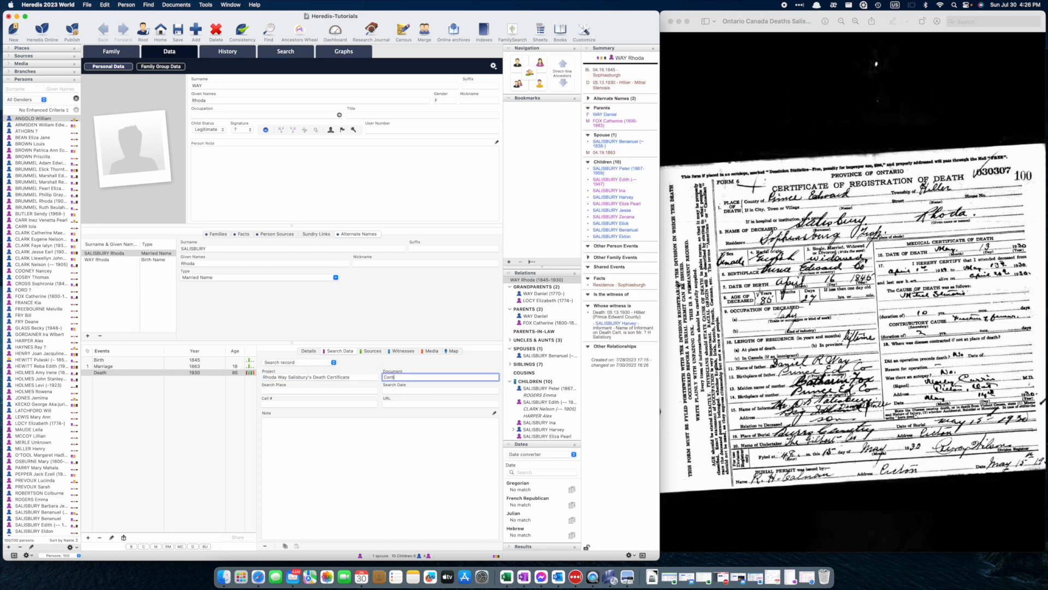
pyautogui.write('Certificate of Registration of Death')
pyautogui.press('Tab')
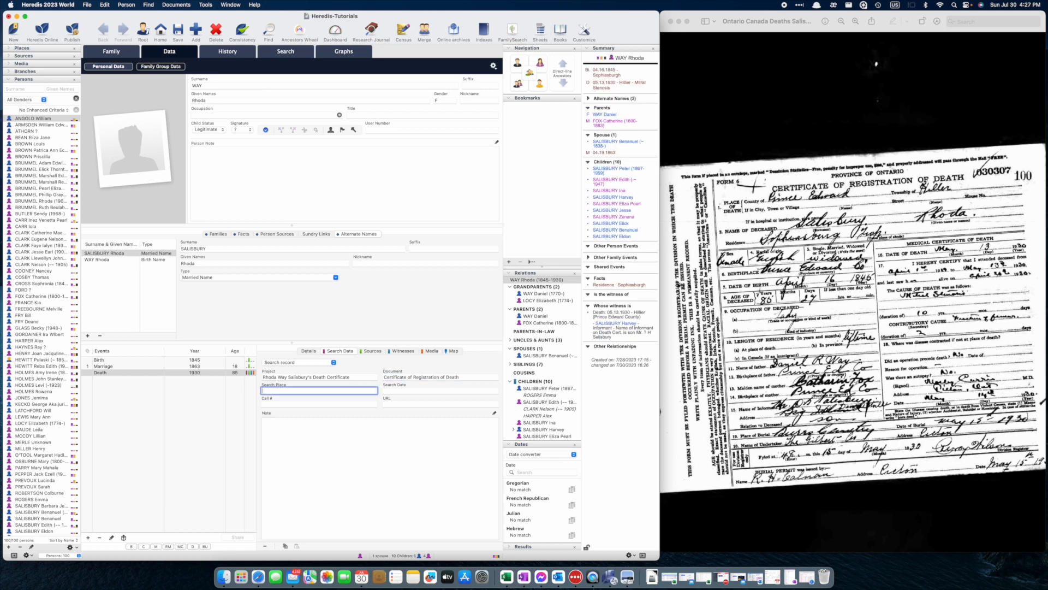
# - Set the search place to Ancestry and the search date to July 30, 2023, leaving the call number, URL and note blank
pyautogui.write('Ancestry')
pyautogui.press('Tab')
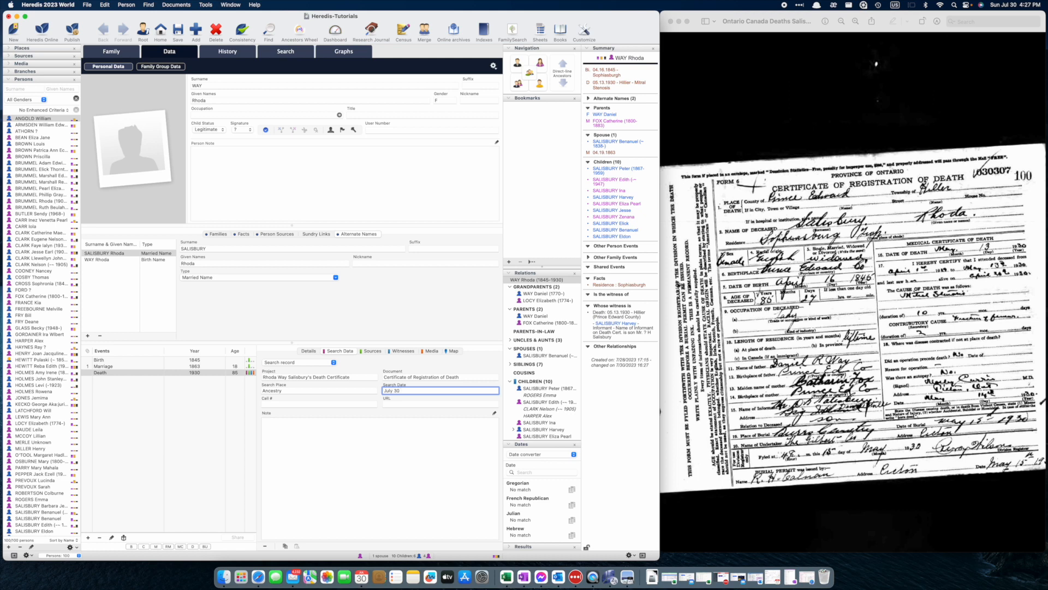
pyautogui.press('Tab')
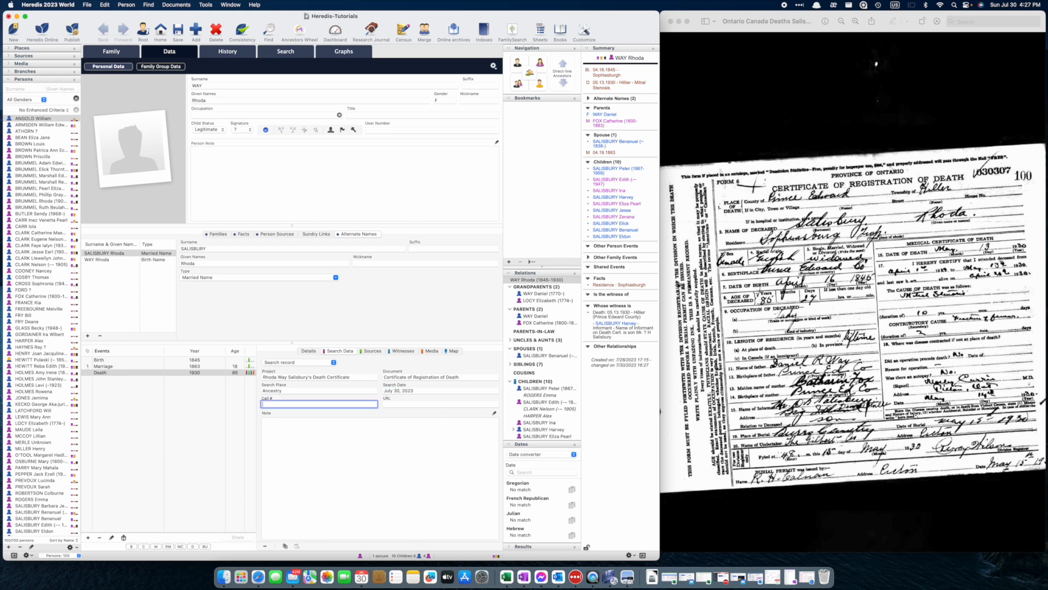
pyautogui.press('Tab')
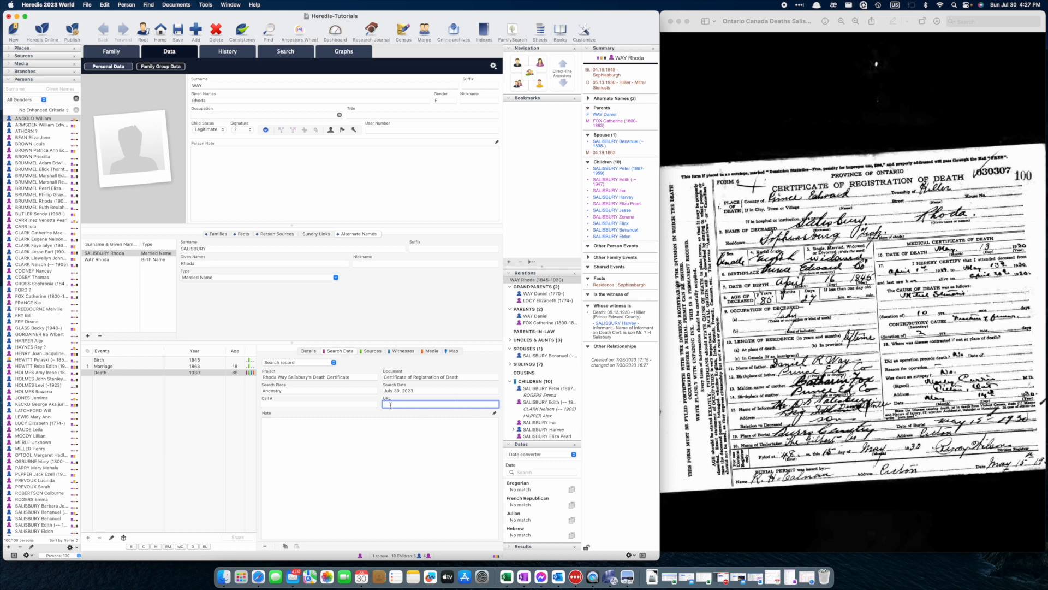
pyautogui.click(386, 427)
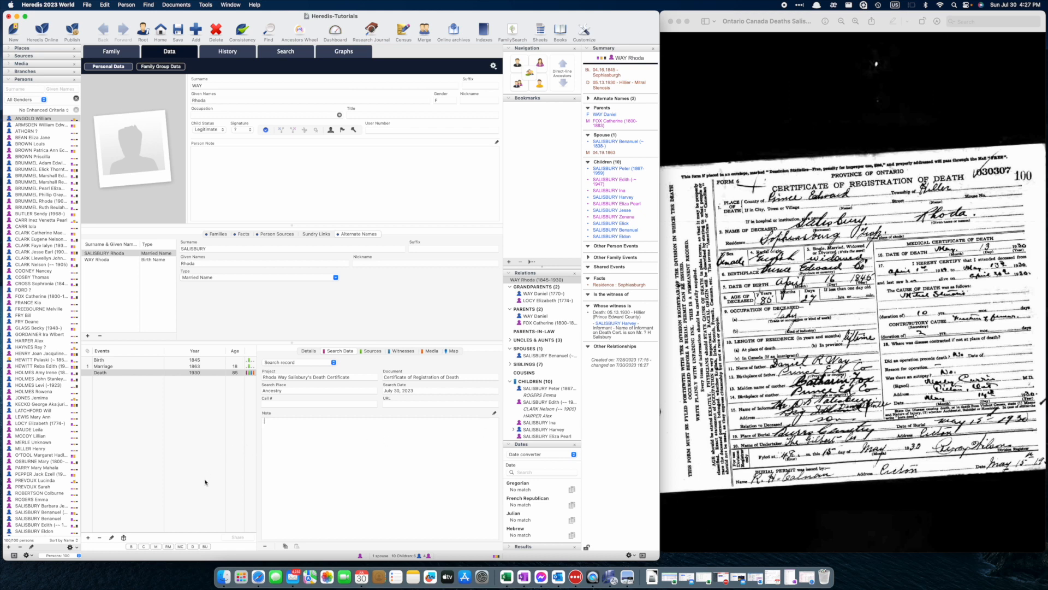
# - Add a burial event to the same person and set its date to May 15, 1930
pyautogui.click(205, 547)
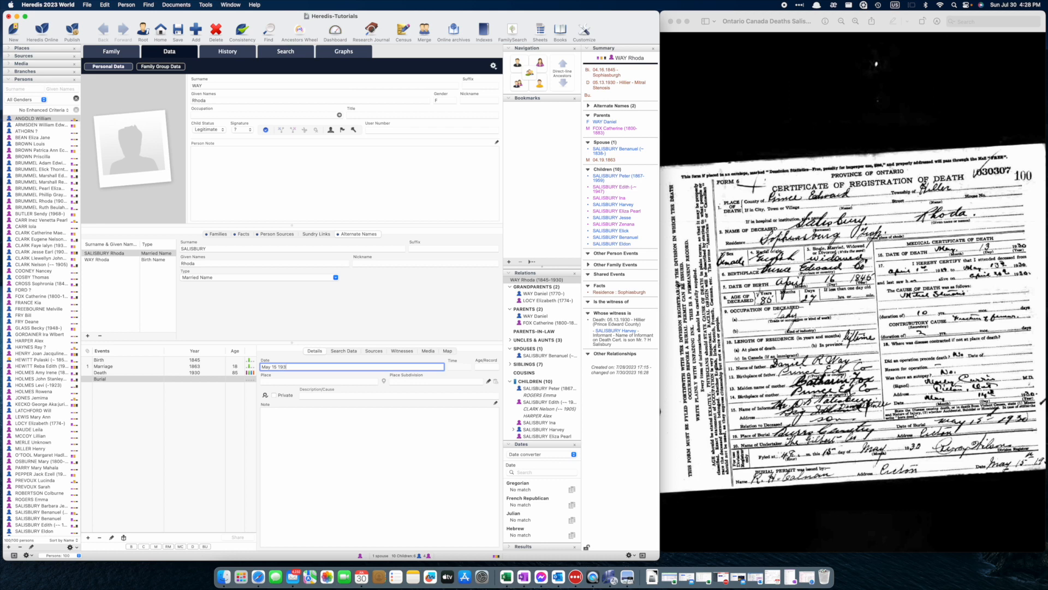
pyautogui.press('Tab')
pyautogui.press('Tab')
pyautogui.press('Tab')
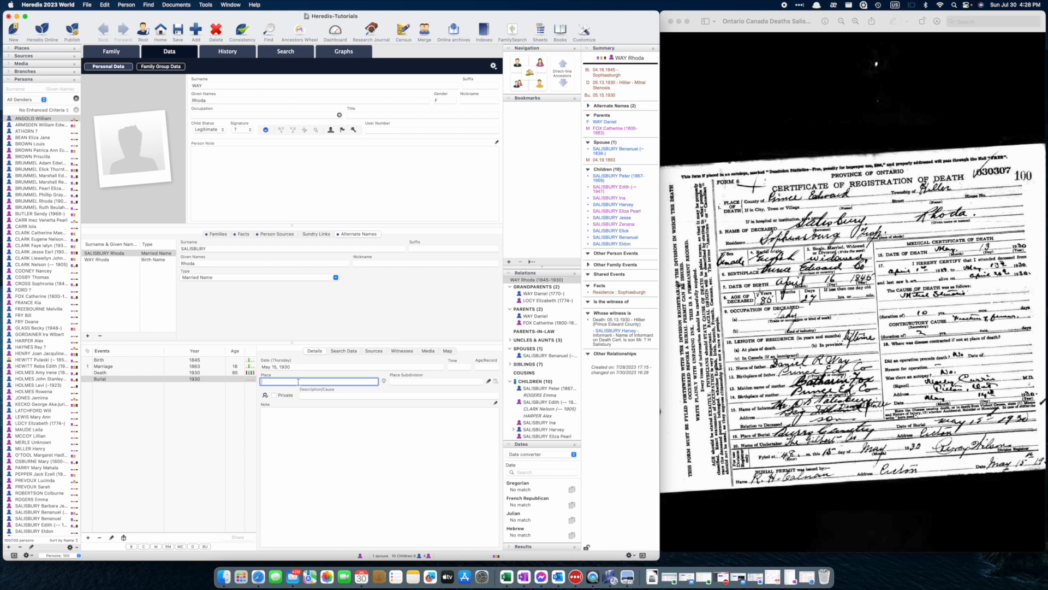
# - Set the burial place to Picton, Ontario with the place subdivision "Burr's Cemetery", and check the subdivision's location entry without changing it
pyautogui.write('Picton')
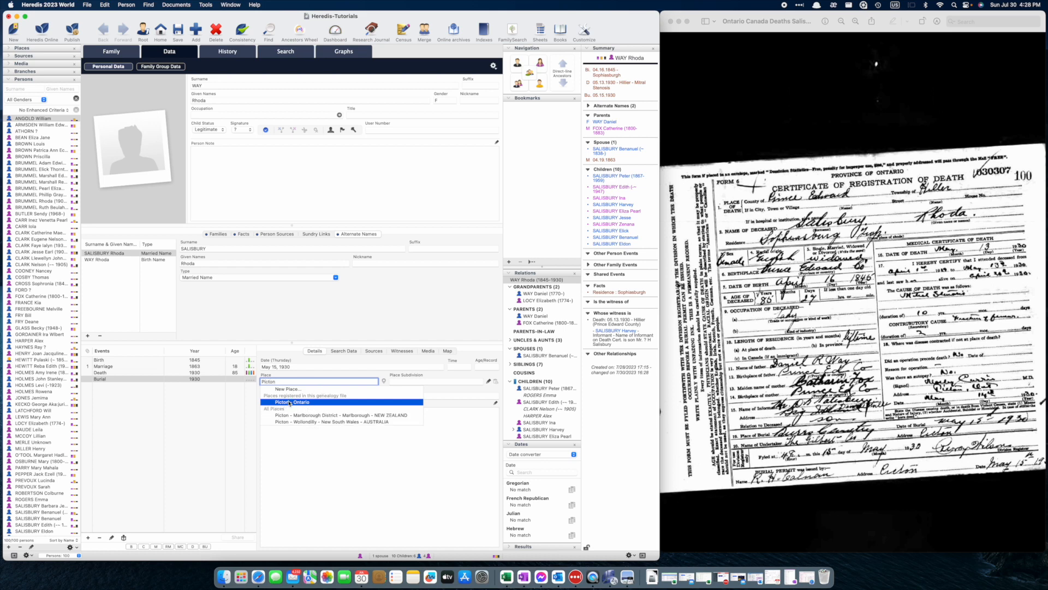
pyautogui.click(287, 402)
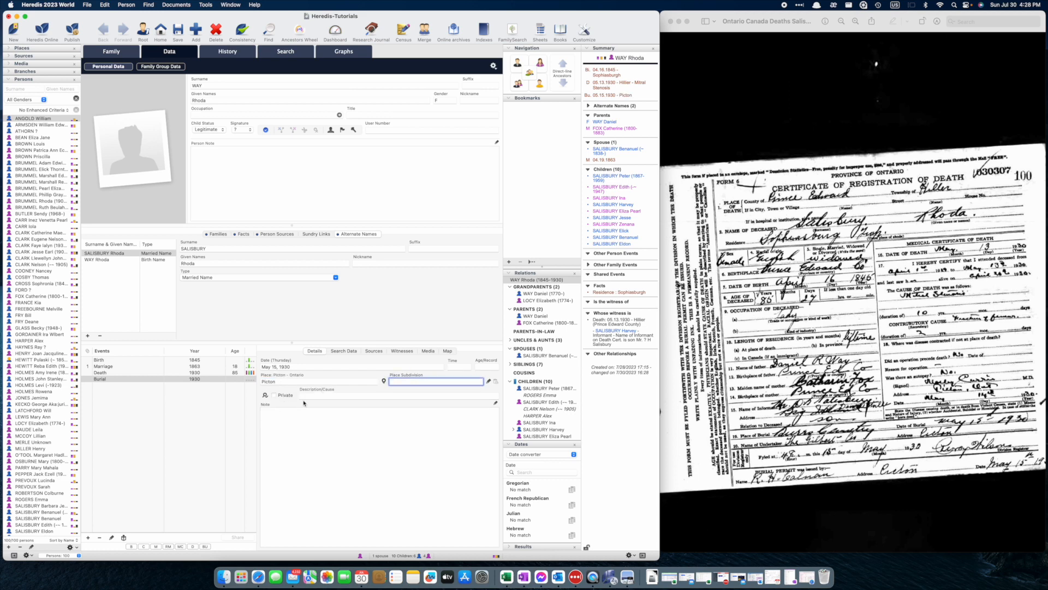
pyautogui.write("Burr's Cemetery")
pyautogui.press('Return')
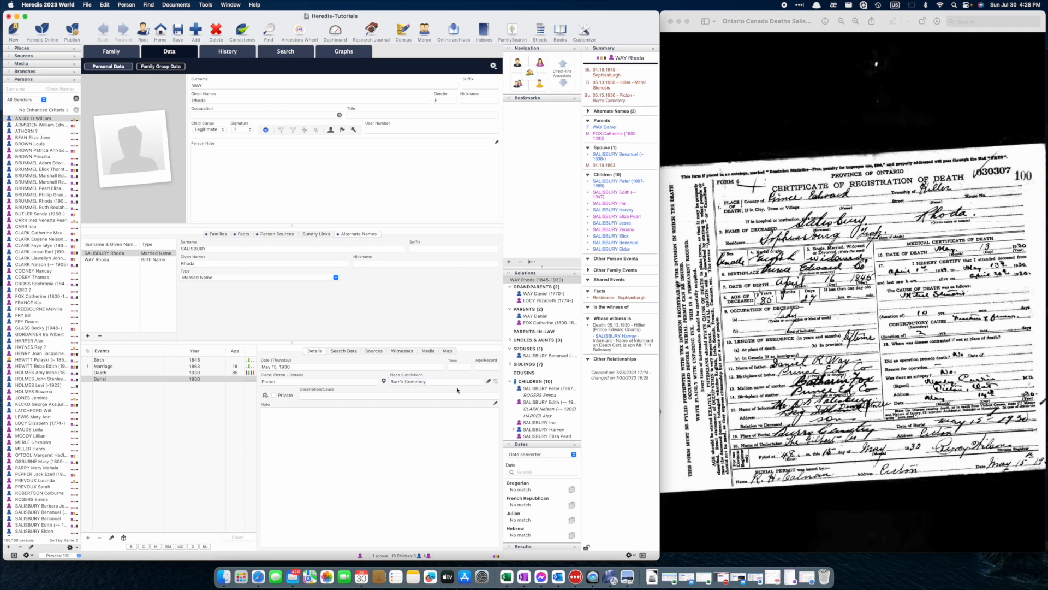
pyautogui.click(487, 381)
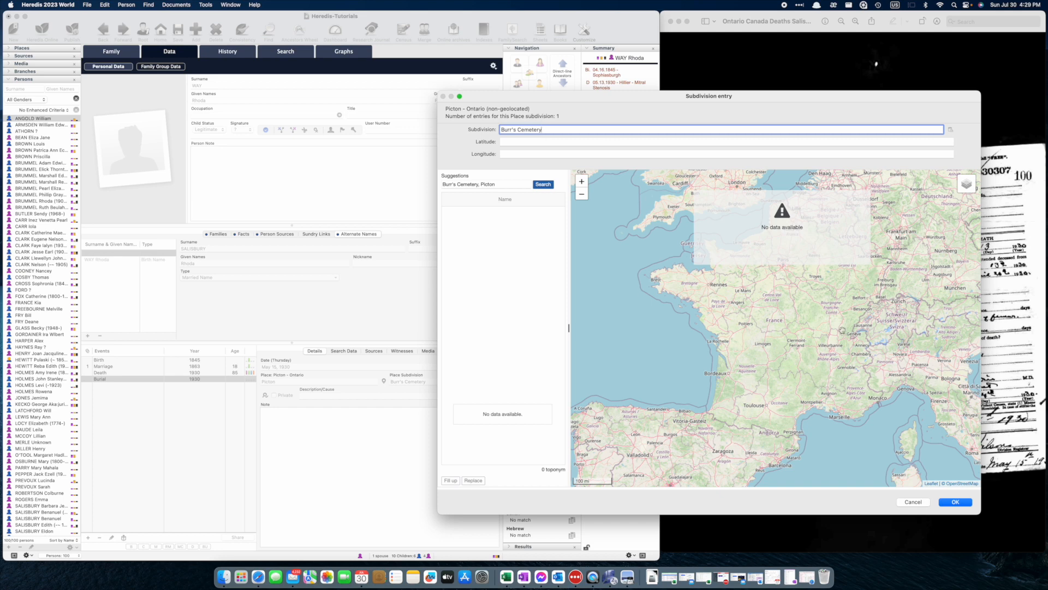
pyautogui.click(913, 502)
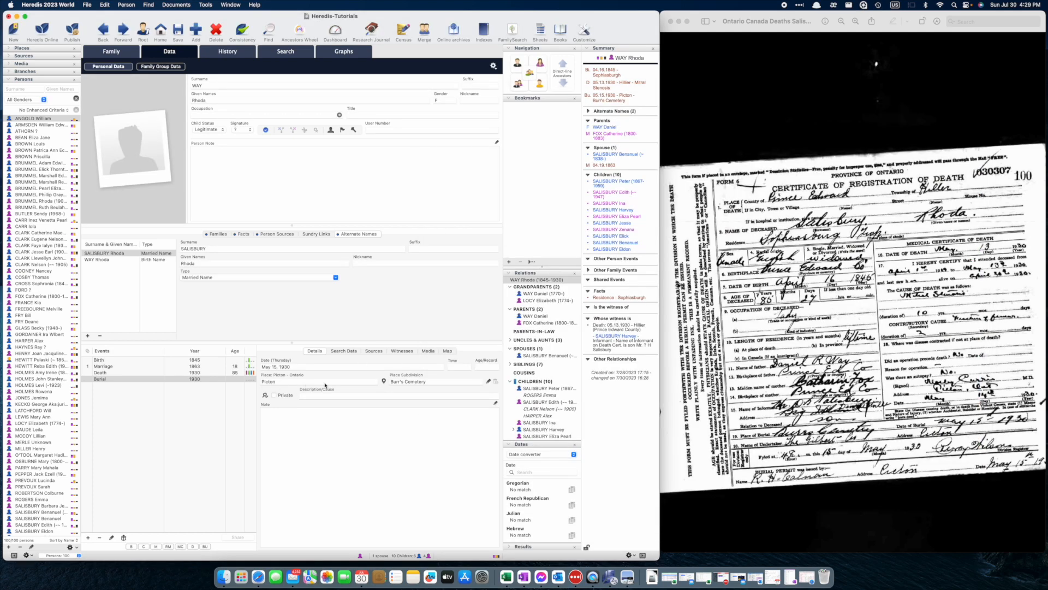
# - Geolocate the burial place Picton by replacing its details with the suggestion in Prince Edward County, Central Ontario, Canada
pyautogui.click(384, 381)
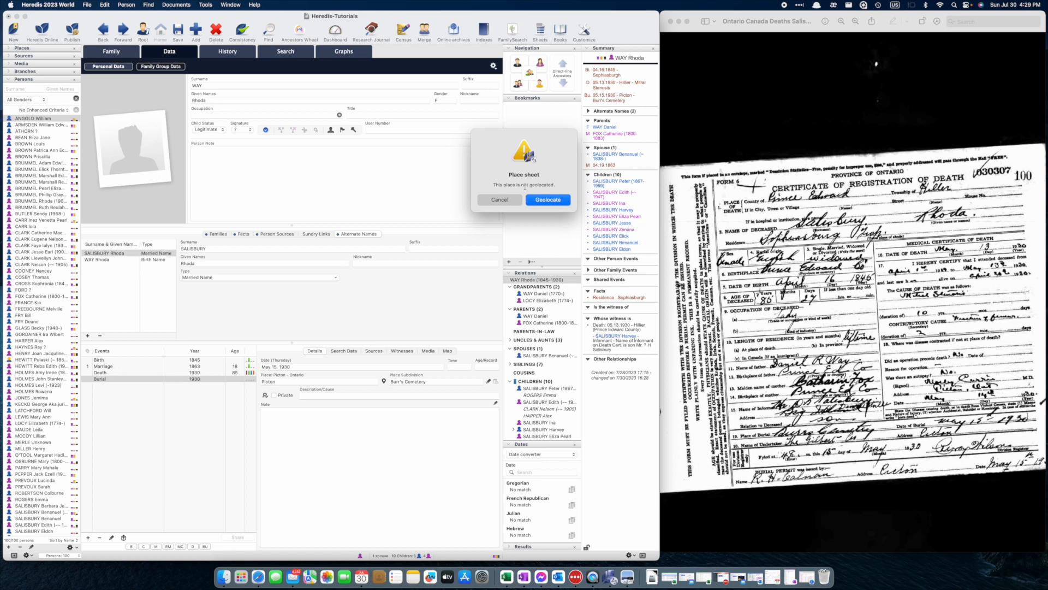
pyautogui.click(549, 200)
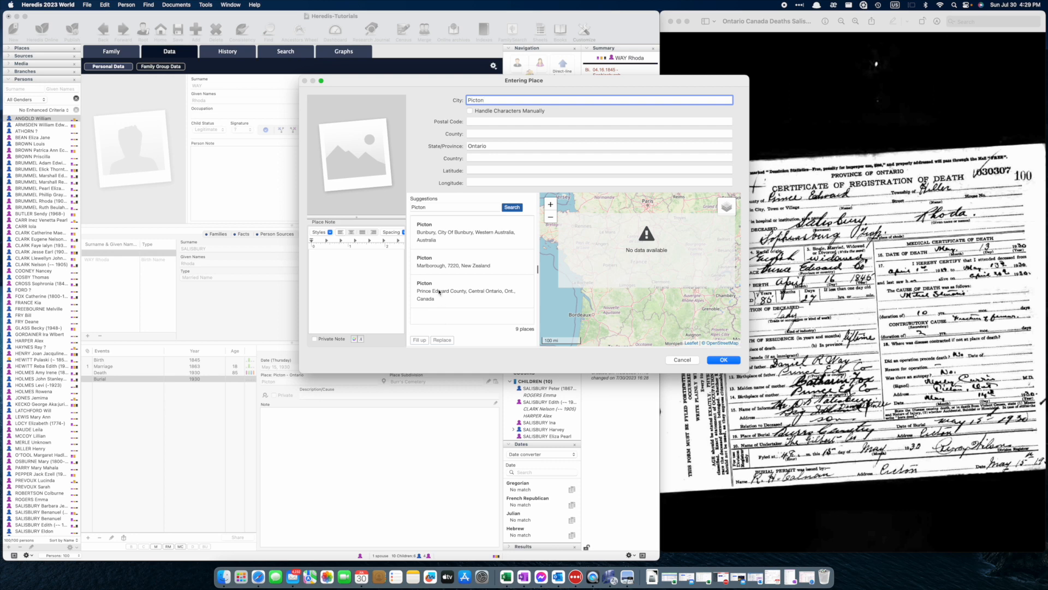
pyautogui.scroll(-5, 510, 314)
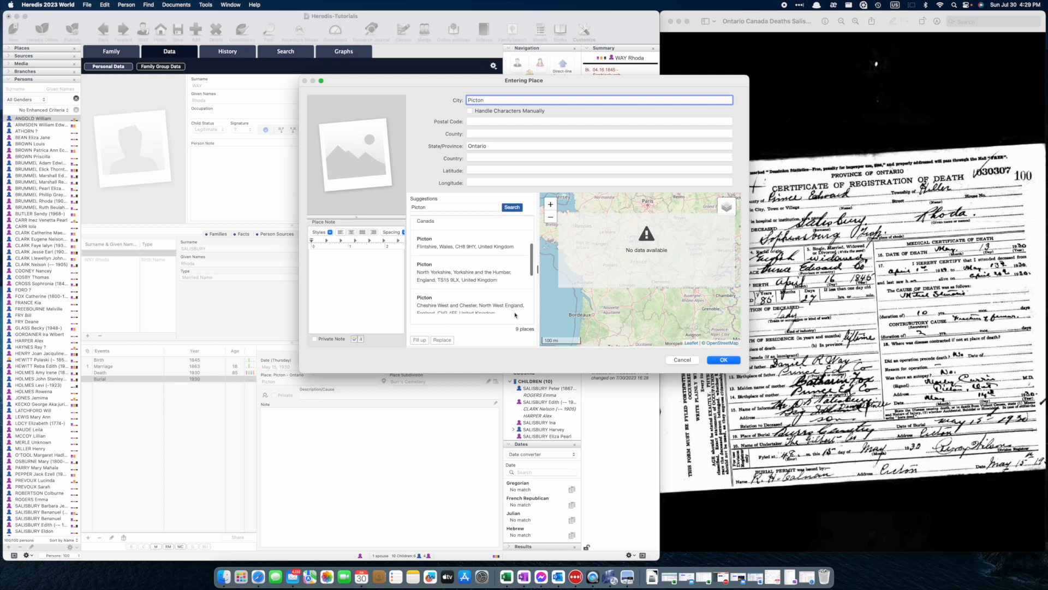
pyautogui.scroll(-5, 514, 315)
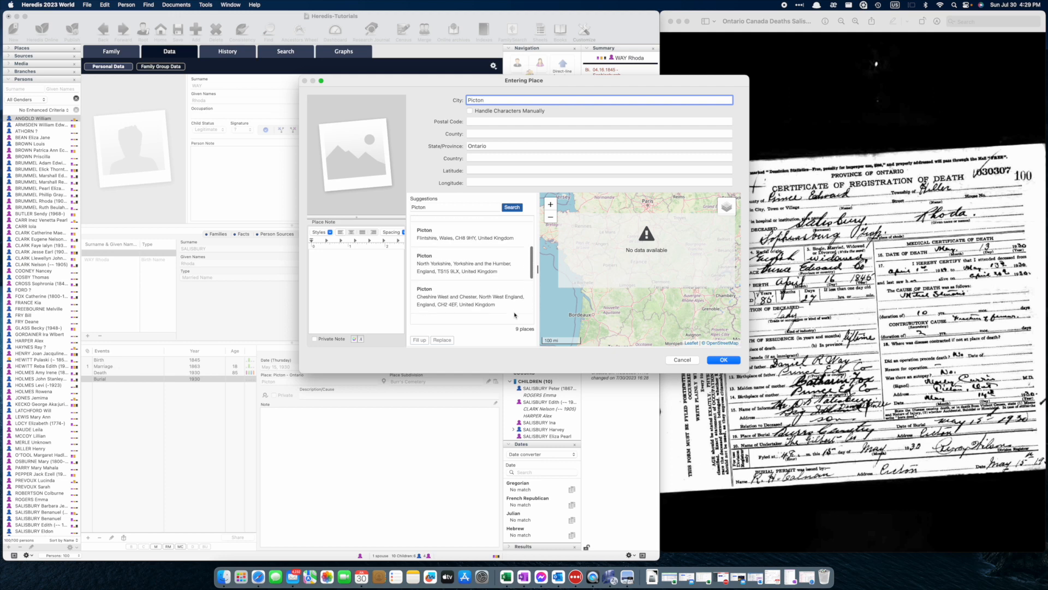
pyautogui.scroll(1, 514, 315)
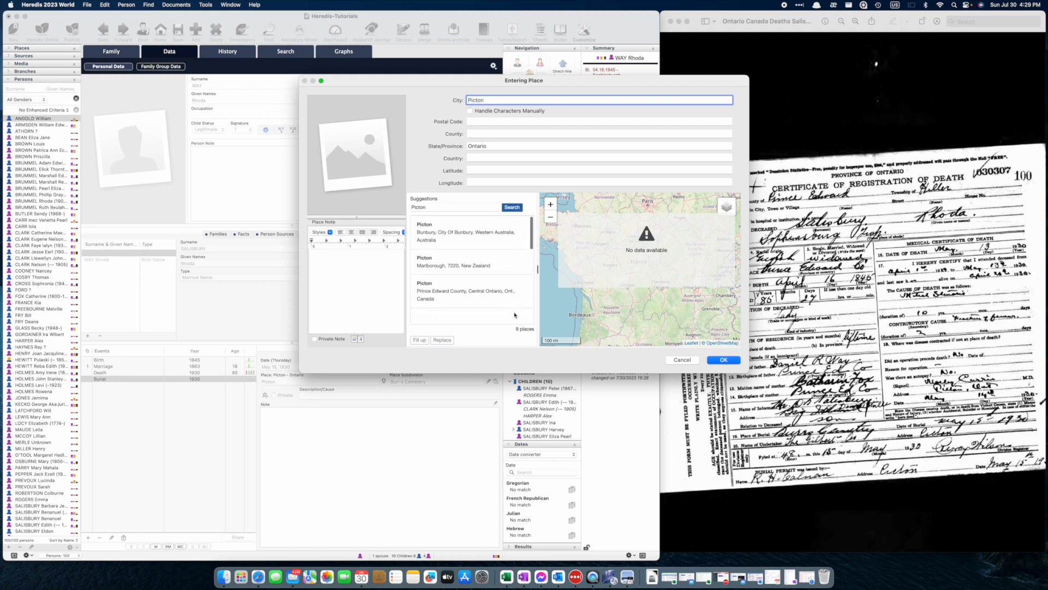
pyautogui.click(447, 290)
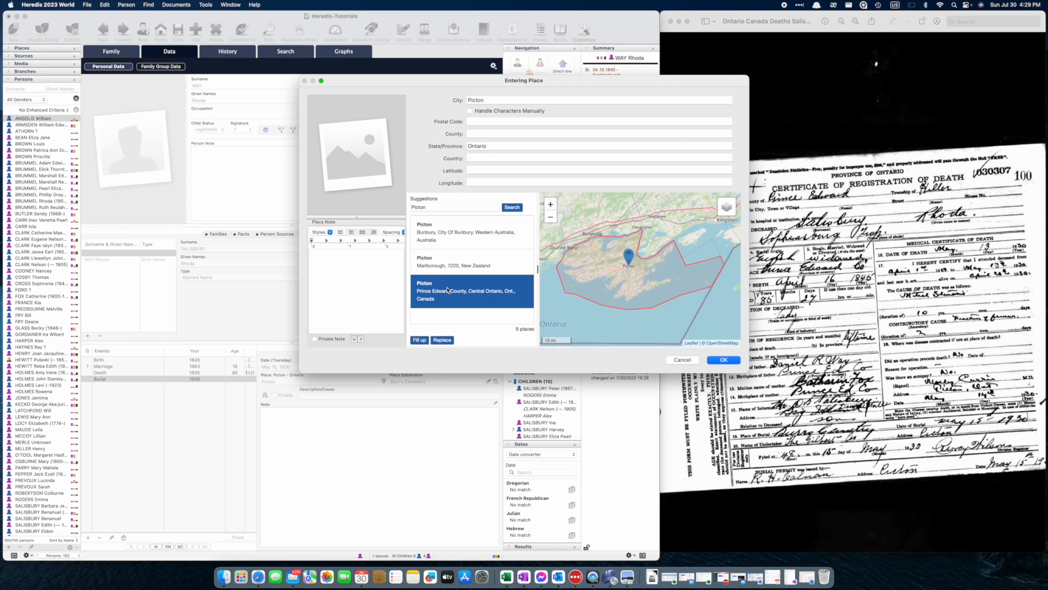
pyautogui.click(442, 340)
pyautogui.click(723, 360)
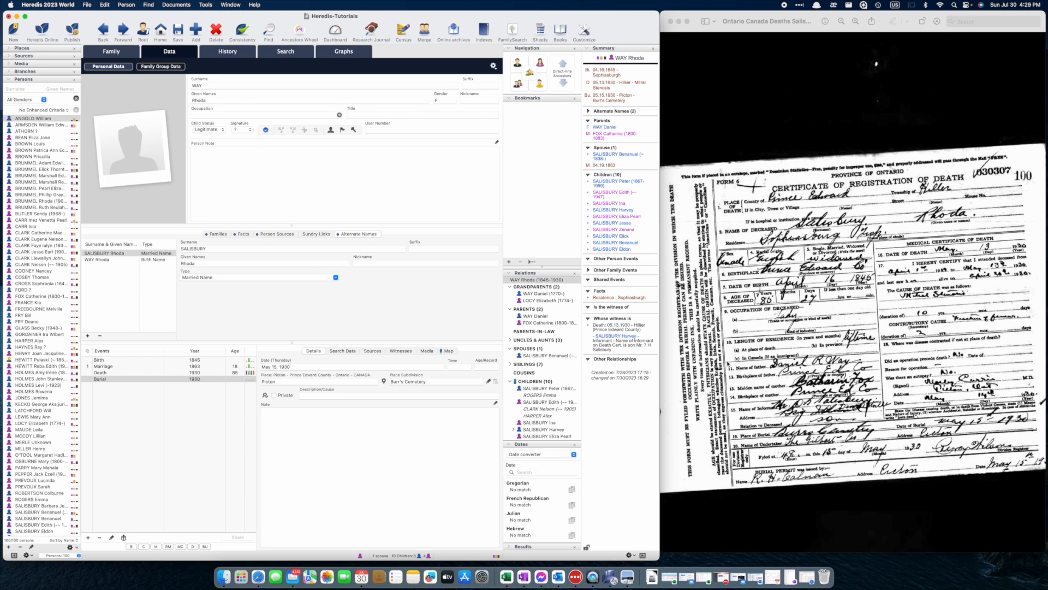
# - Search the subdivision suggestions for "Burr's Cemetery, Picton" and leave the subdivision entry without saving
pyautogui.click(489, 385)
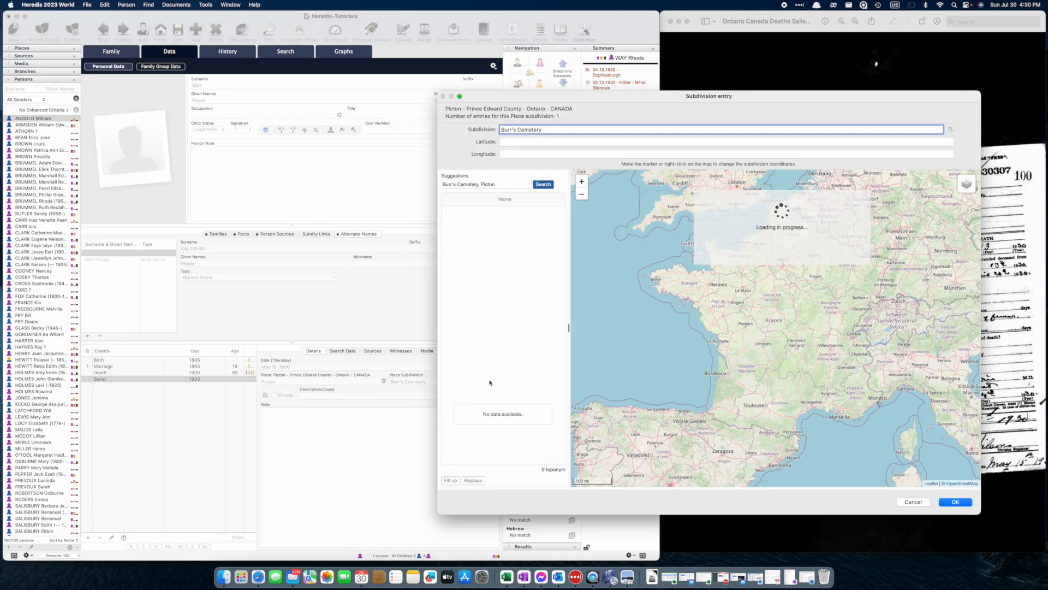
pyautogui.click(543, 185)
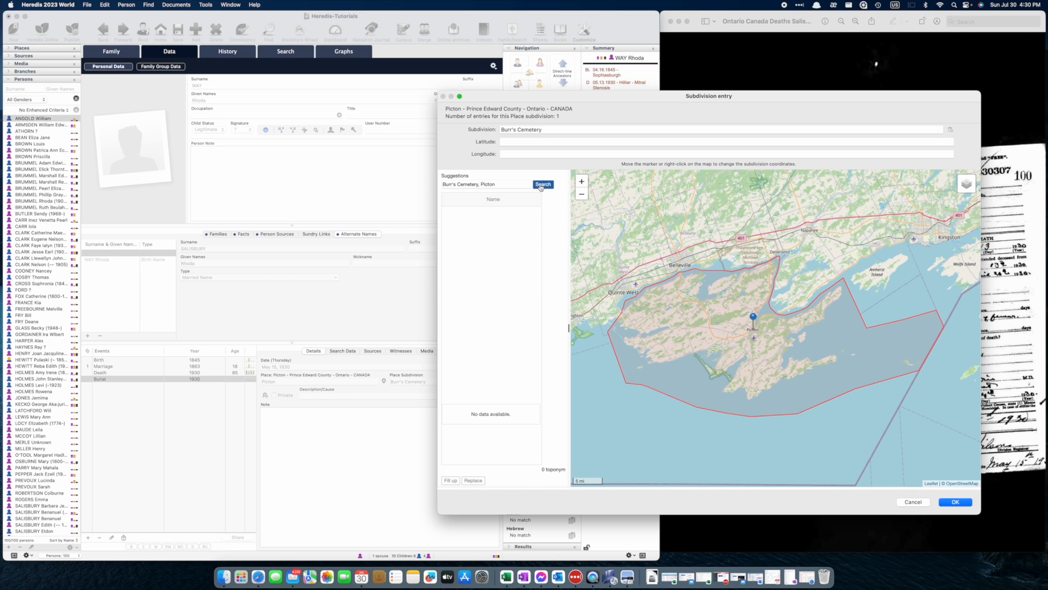
pyautogui.click(912, 502)
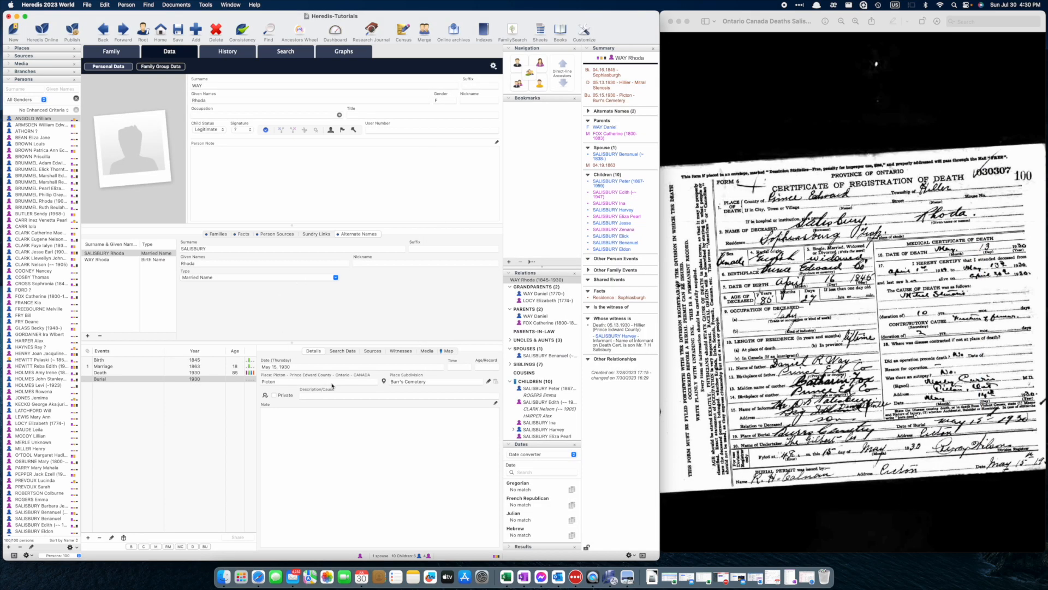
# - Replace the burial place with Sophiasburgh, Prince Edward County, Ontario, Canada, keeping the Burr's Cemetery subdivision
pyautogui.click(301, 381)
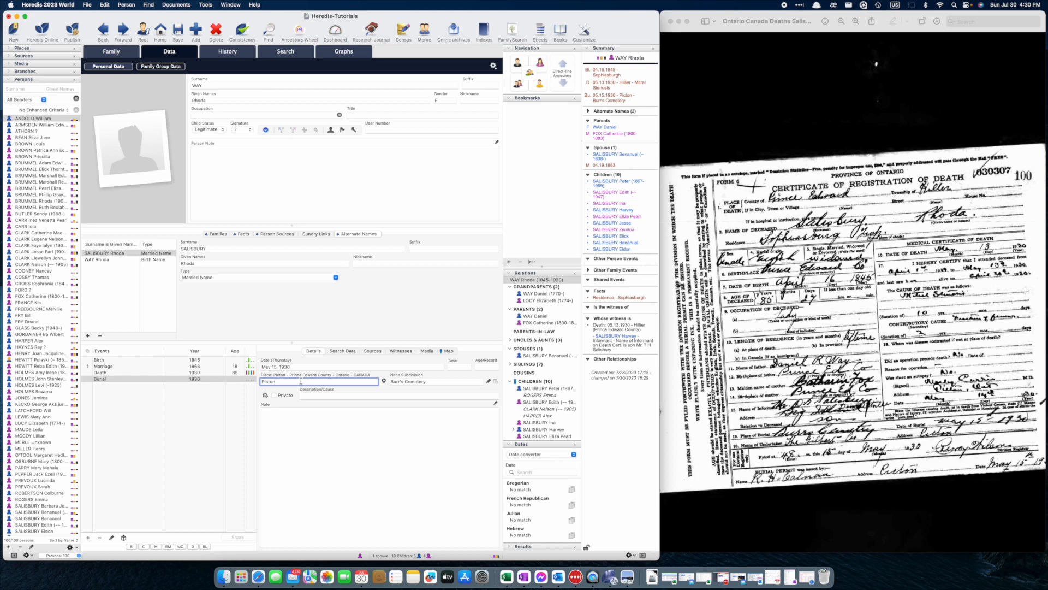
pyautogui.moveTo(301, 381); pyautogui.dragTo(248, 382)
pyautogui.press('BackSpace')
pyautogui.write('Sophiasburgh')
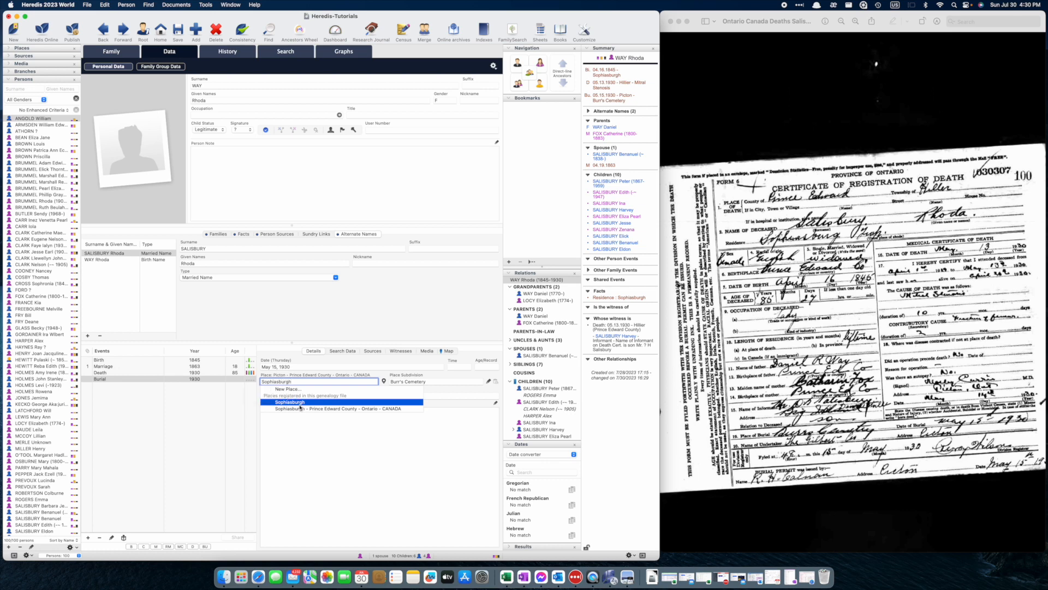
pyautogui.press('Tab')
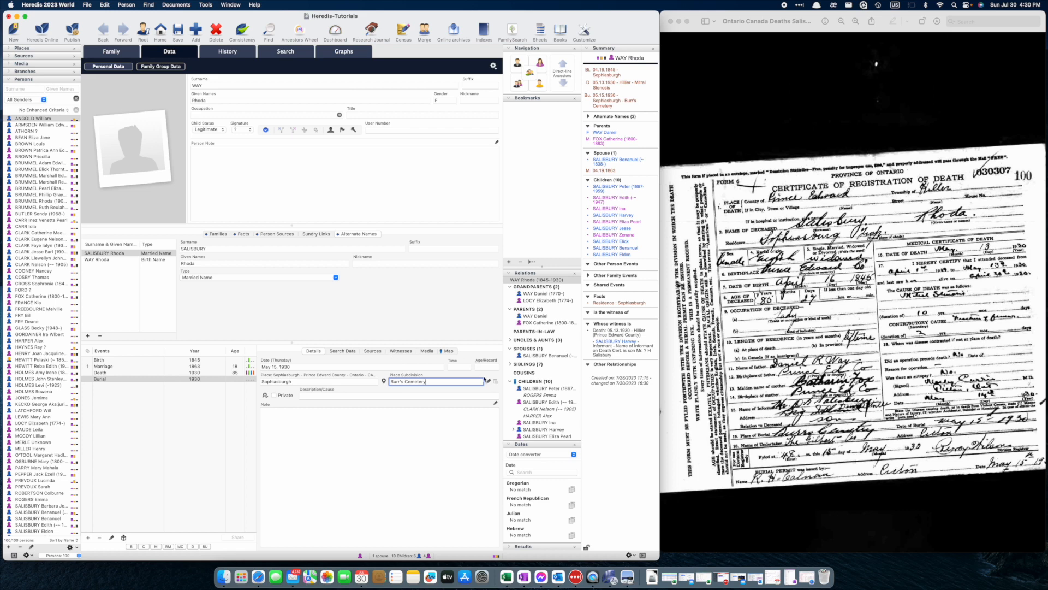
# - Check Sophiasburgh on the map and search the subdivision suggestions for "Burr's Cemetery, Sophiasburgh"
pyautogui.click(384, 382)
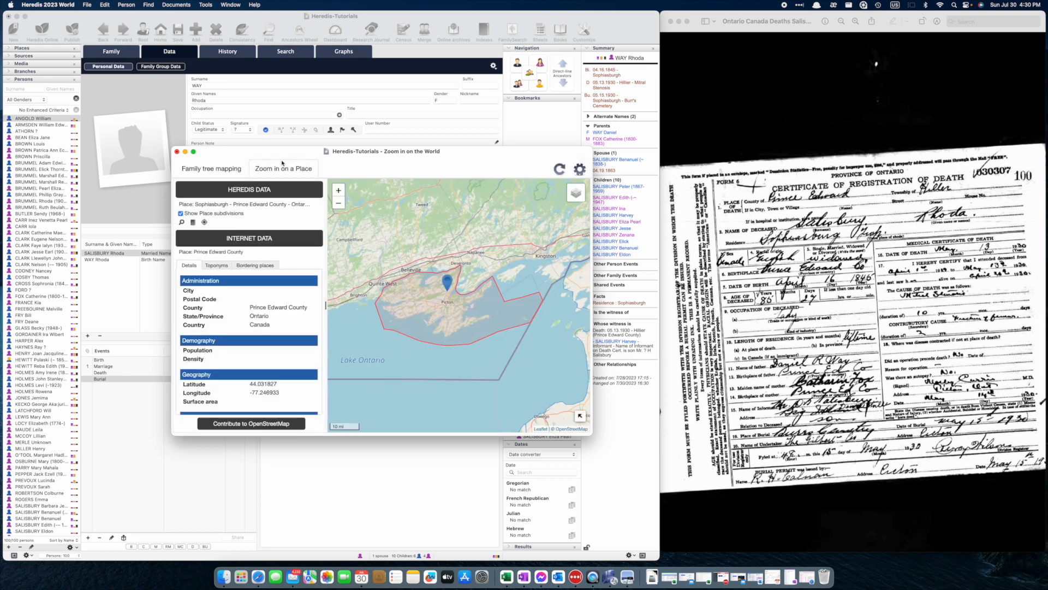
pyautogui.click(177, 151)
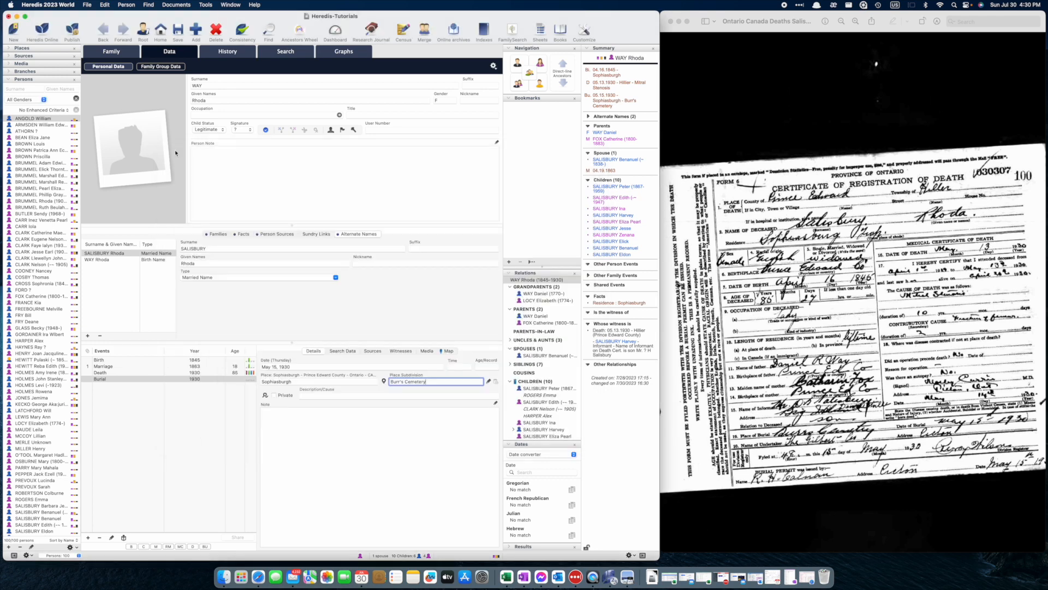
pyautogui.click(489, 382)
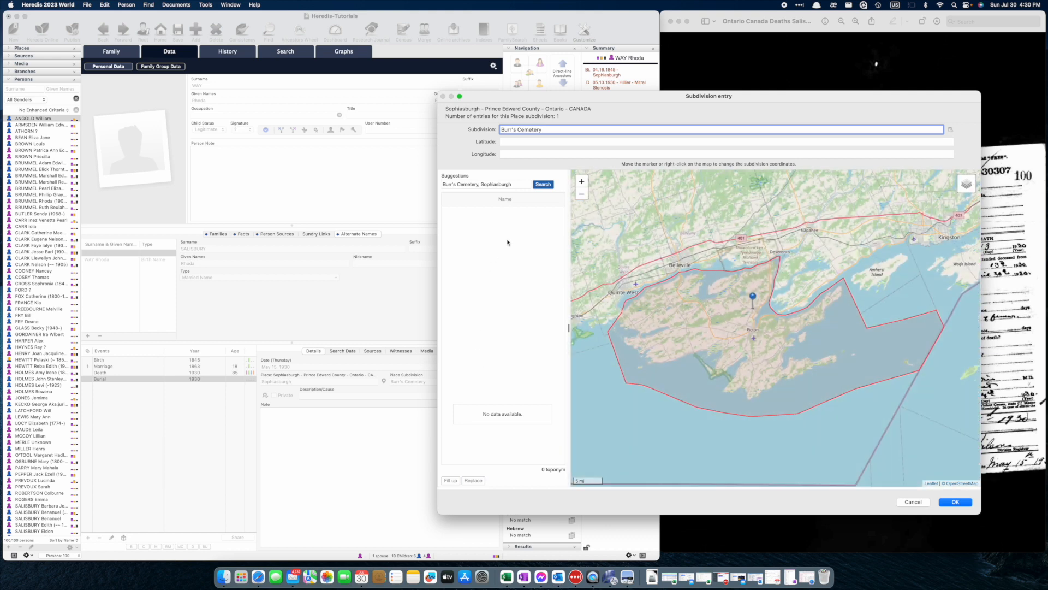
pyautogui.click(543, 184)
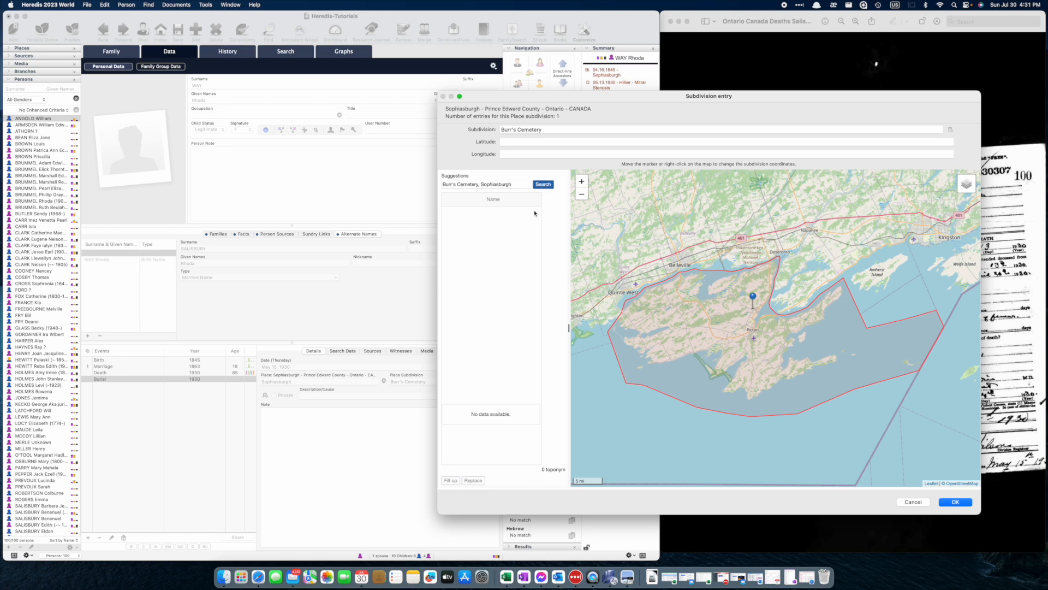
# - Switch to a new Safari window beside the subdivision entry and search the web for "Burrs cemetery sophiasburgh ontario canada"
pyautogui.rightClick(259, 577)
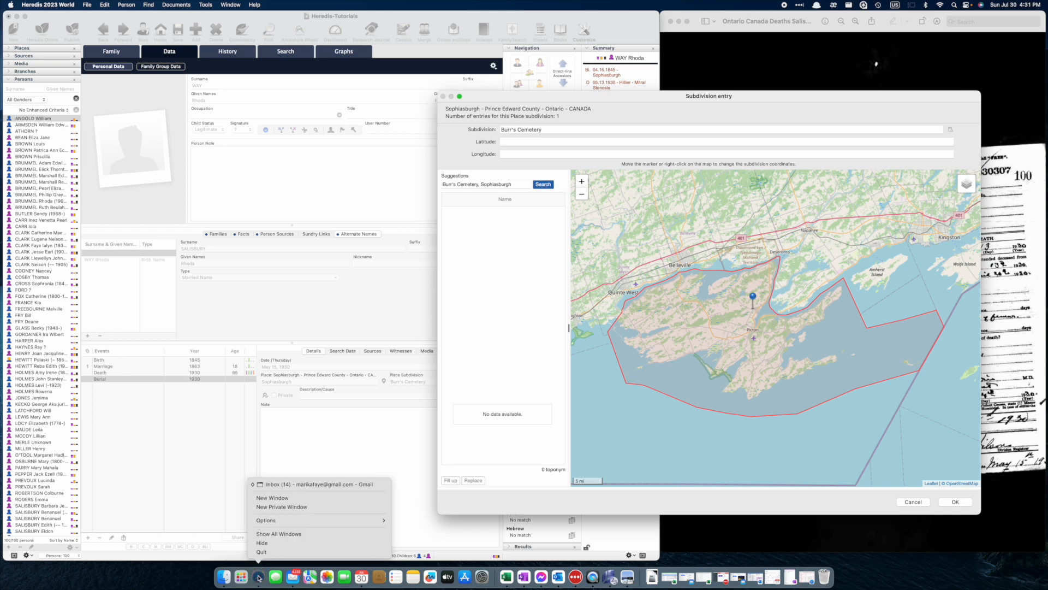
pyautogui.click(273, 497)
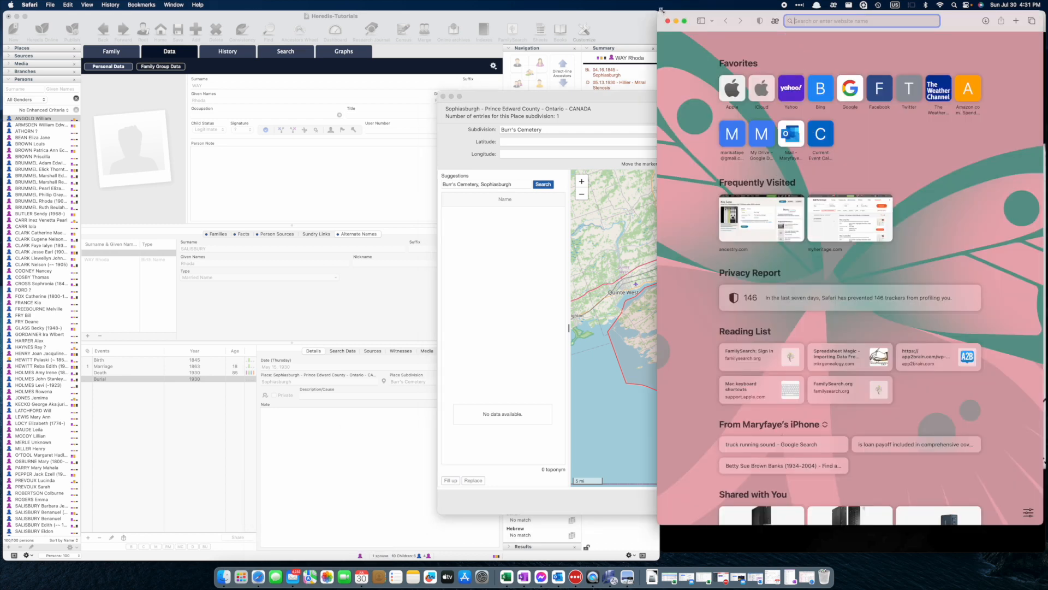
pyautogui.moveTo(662, 12); pyautogui.dragTo(643, 238)
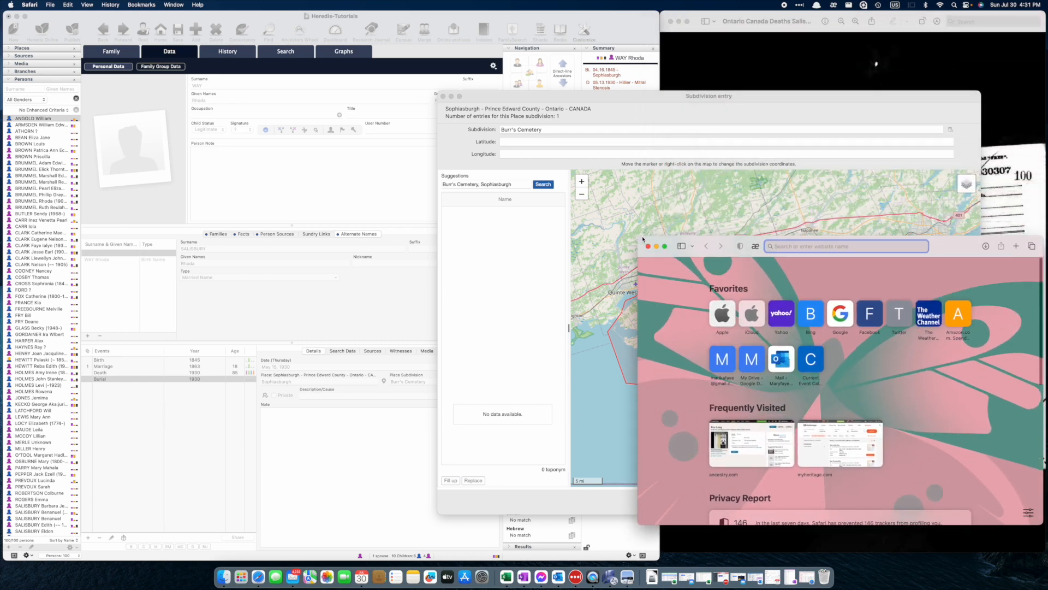
pyautogui.moveTo(957, 247); pyautogui.dragTo(343, 149)
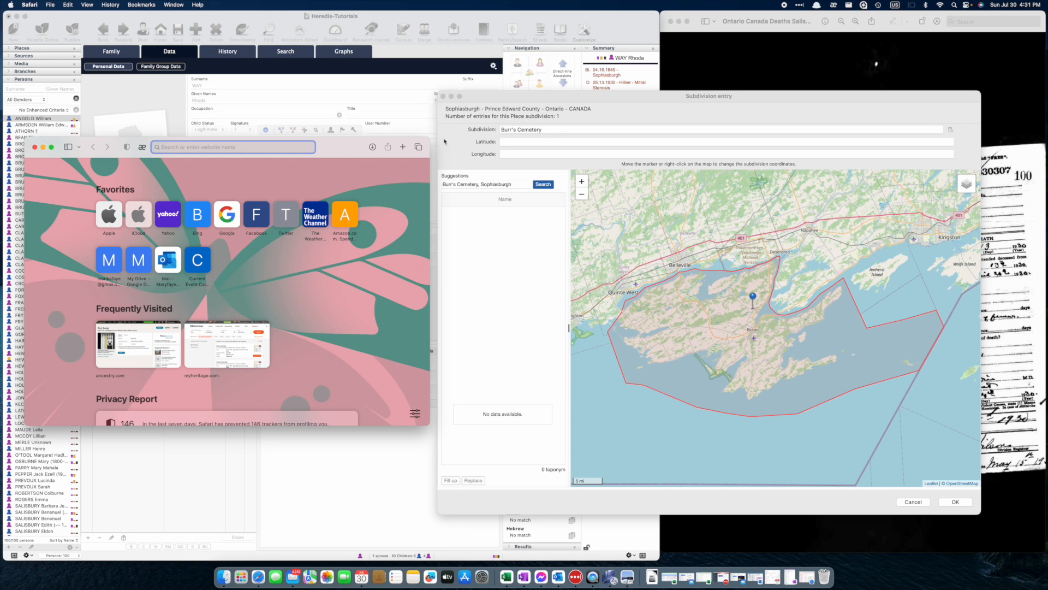
pyautogui.write('Burr')
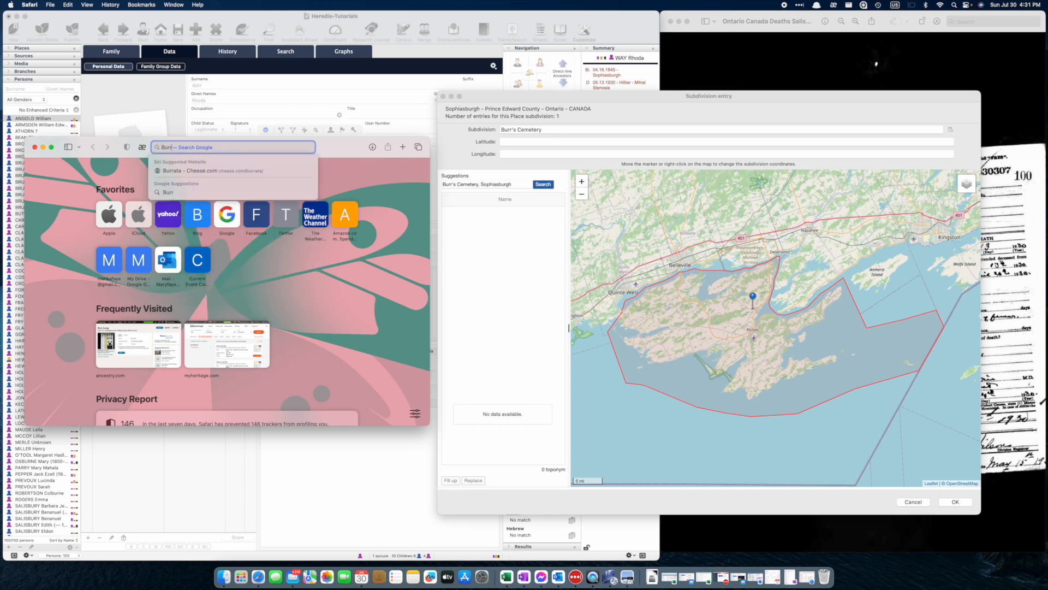
pyautogui.write('s cemet')
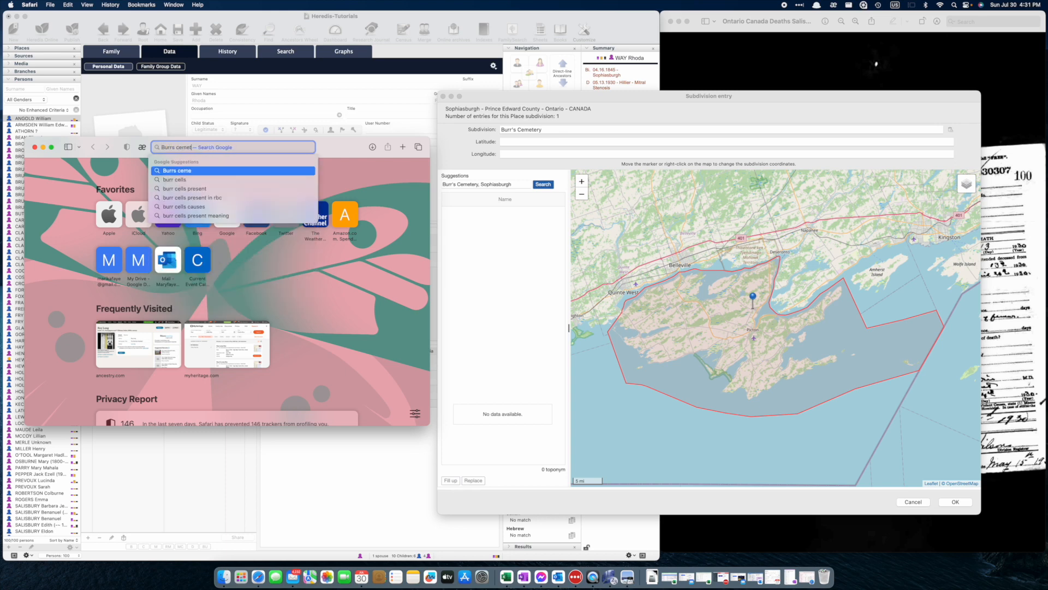
pyautogui.write('ery ')
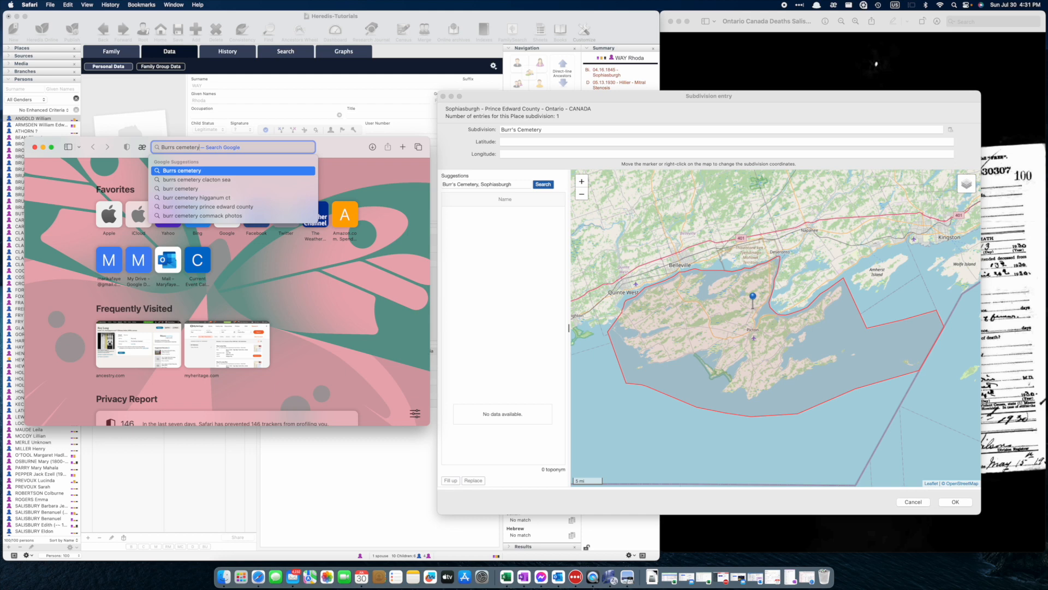
pyautogui.write('sophiasbur')
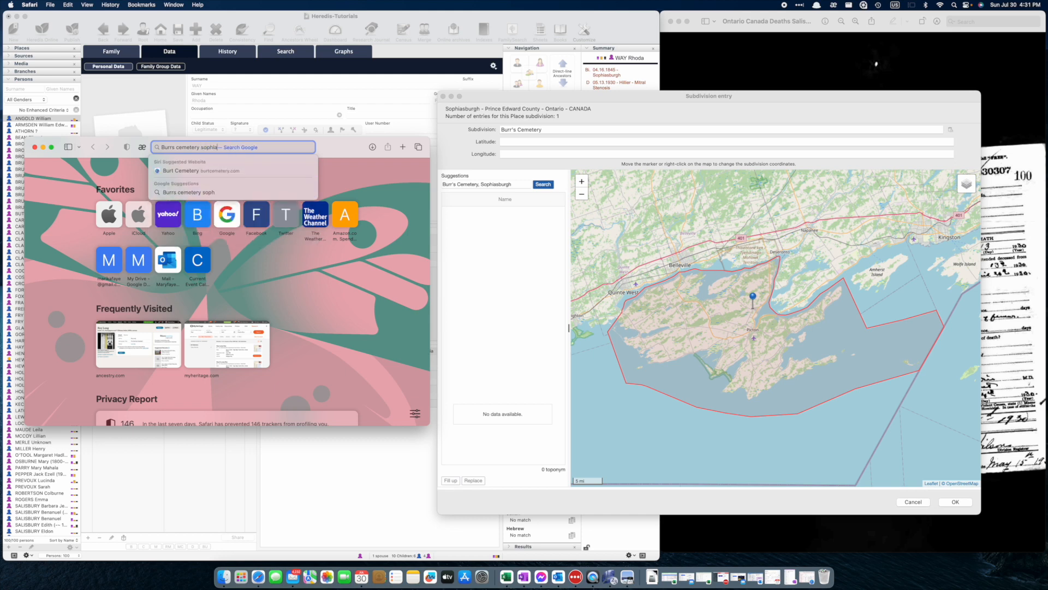
pyautogui.write('gh ontario canada')
pyautogui.press('Return')
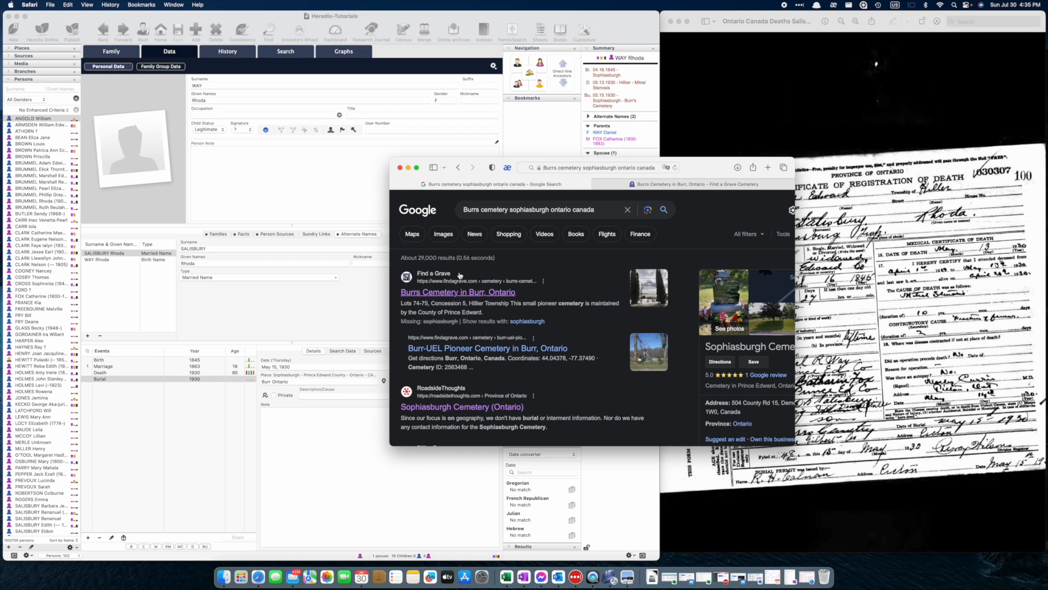
# - Switch to the Find a Grave page for Burrs Cemetery and set the Burr's Cemetery subdivision to latitude 44.04330 and longitude -77.37554
pyautogui.click(677, 185)
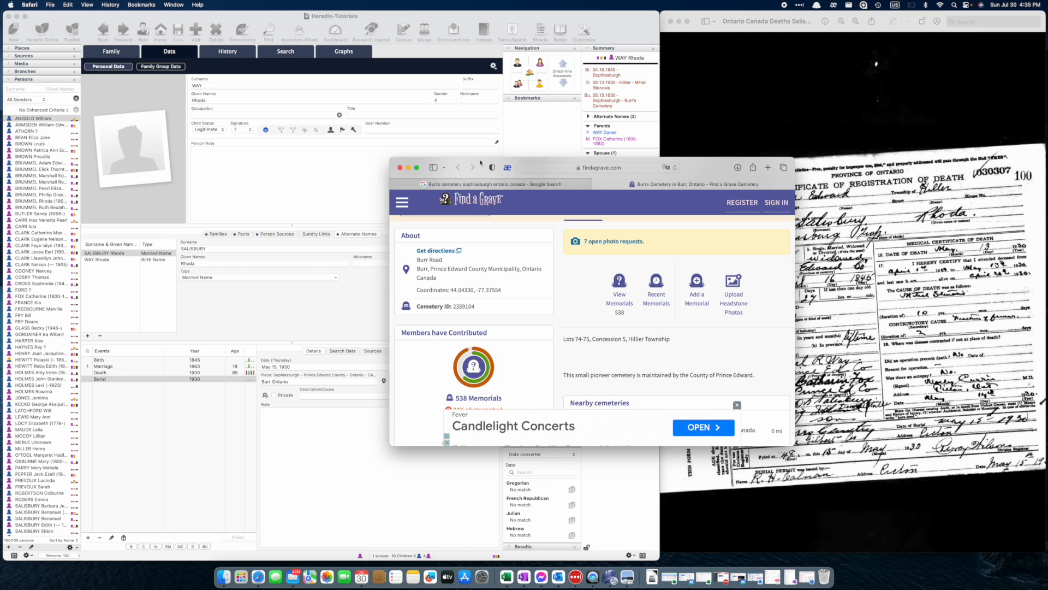
pyautogui.moveTo(480, 162); pyautogui.dragTo(707, 181)
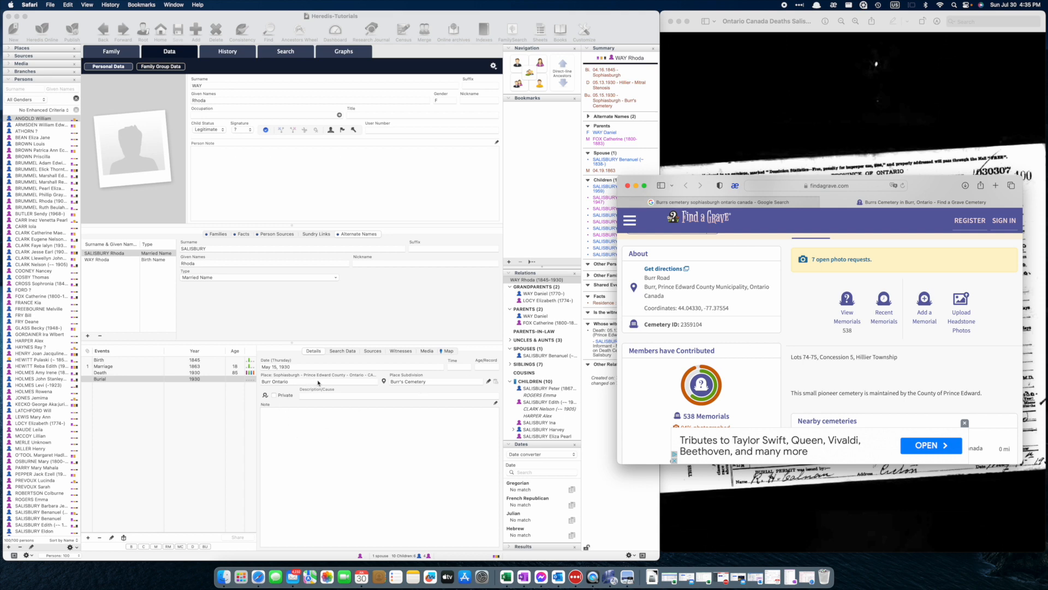
pyautogui.click(488, 381)
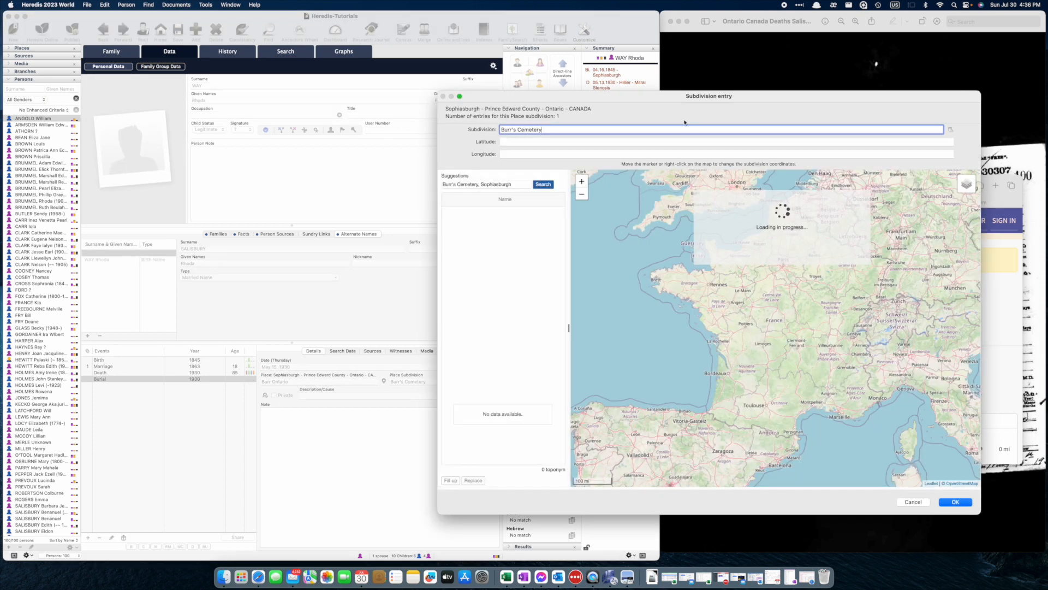
pyautogui.moveTo(645, 98); pyautogui.dragTo(289, 111)
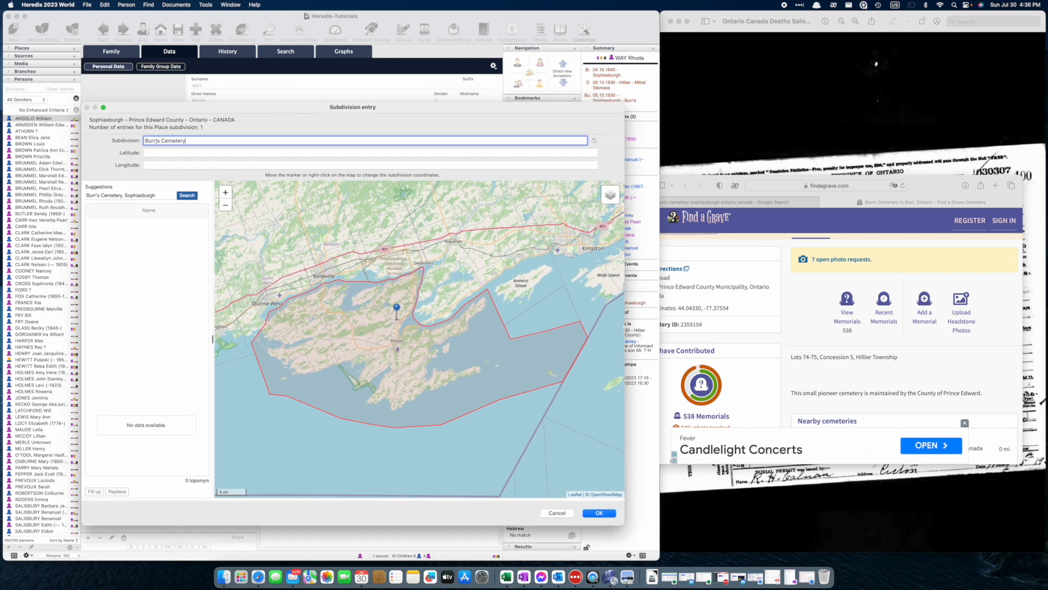
pyautogui.click(191, 153)
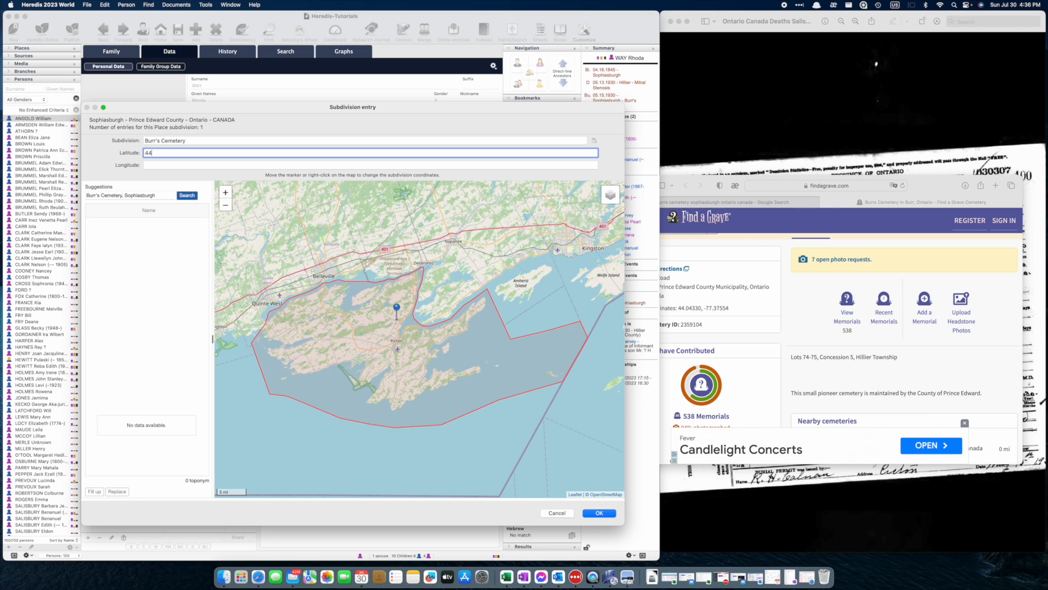
pyautogui.write('44.04330')
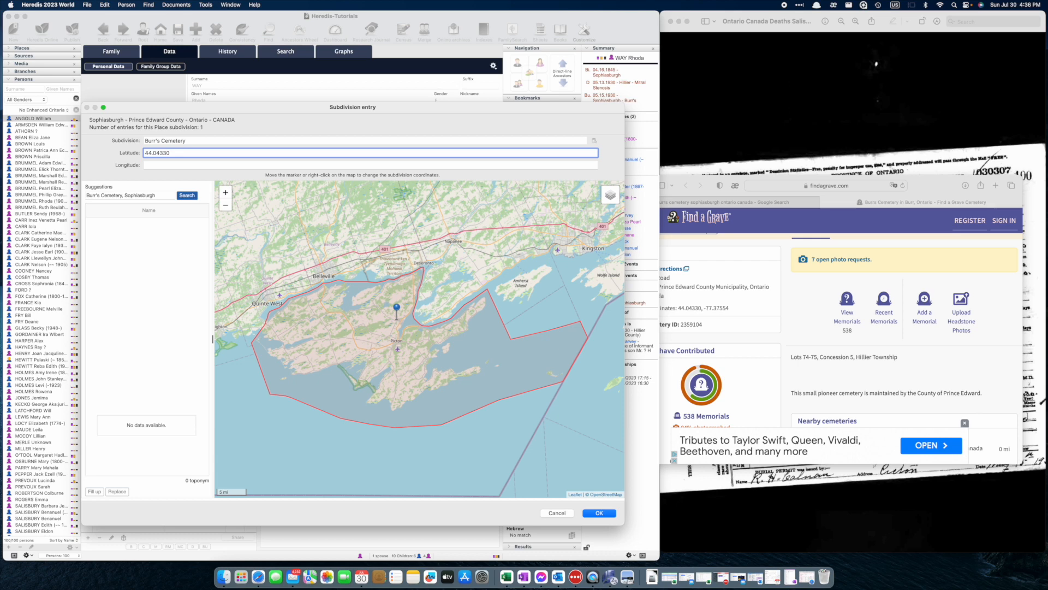
pyautogui.press('Tab')
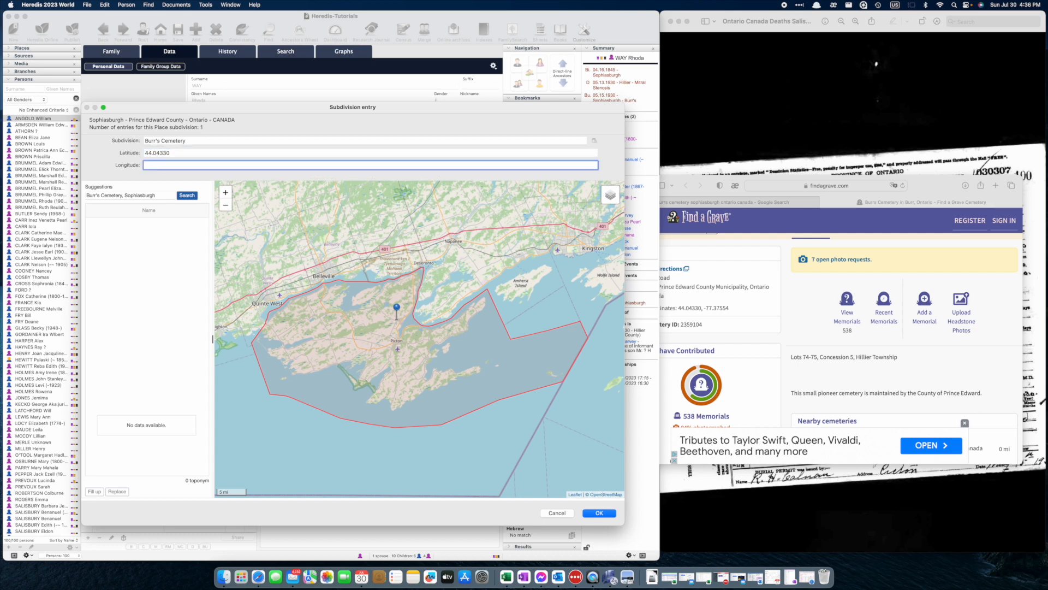
pyautogui.write('-77.')
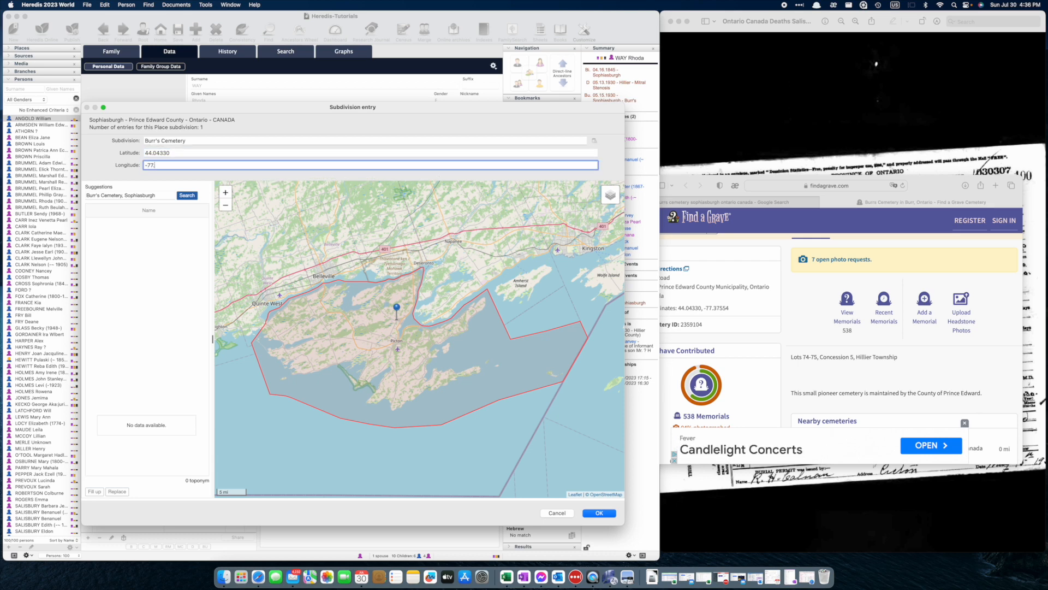
pyautogui.write('37')
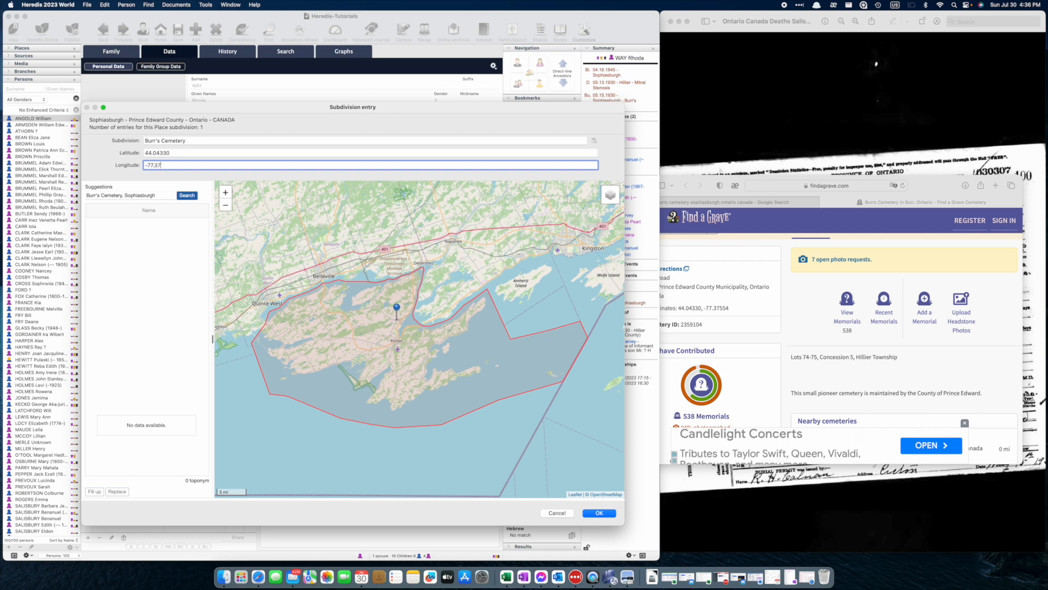
pyautogui.write('55')
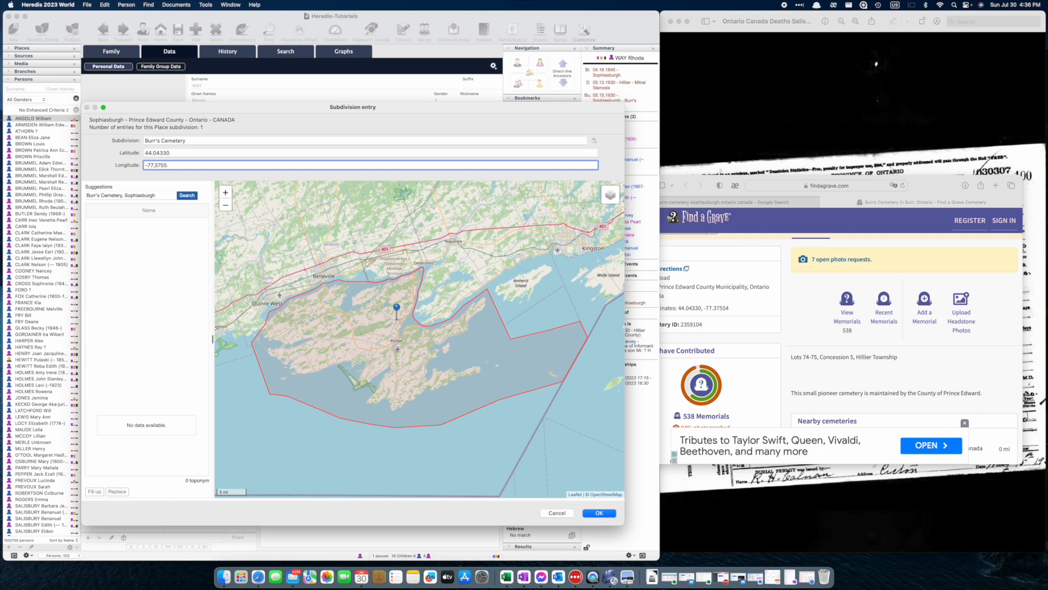
pyautogui.write('4')
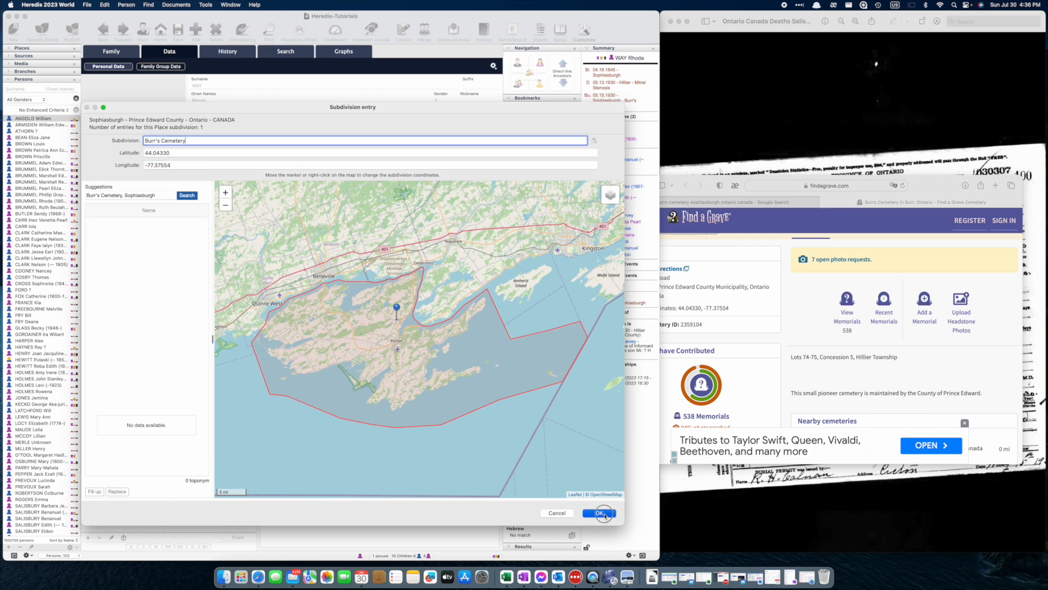
pyautogui.click(599, 512)
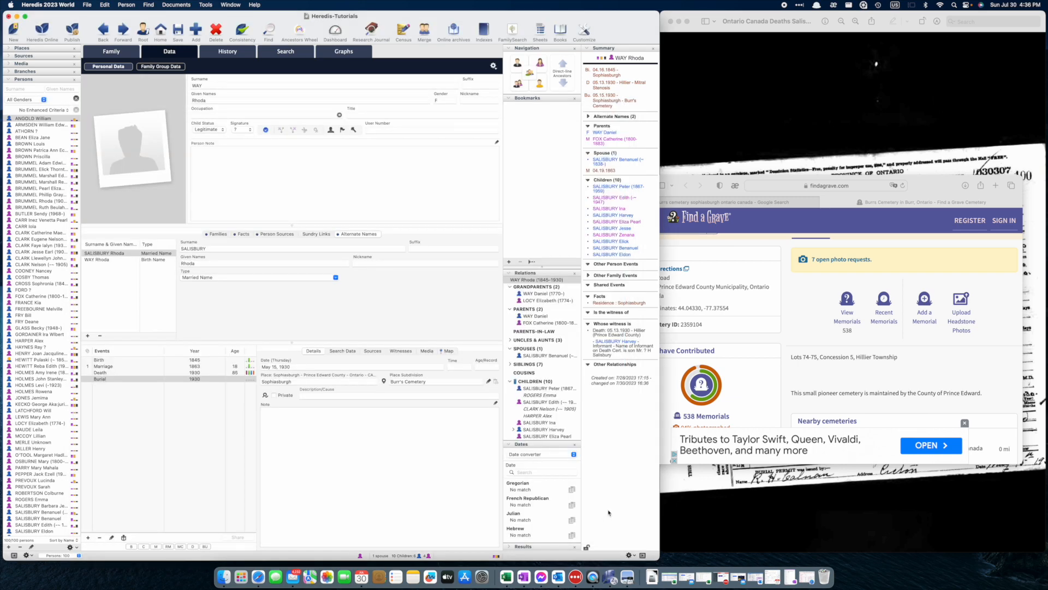
# - Add the burial note "Name and Location of Cemetery found on Death Certificate and on find a grave."
pyautogui.click(489, 382)
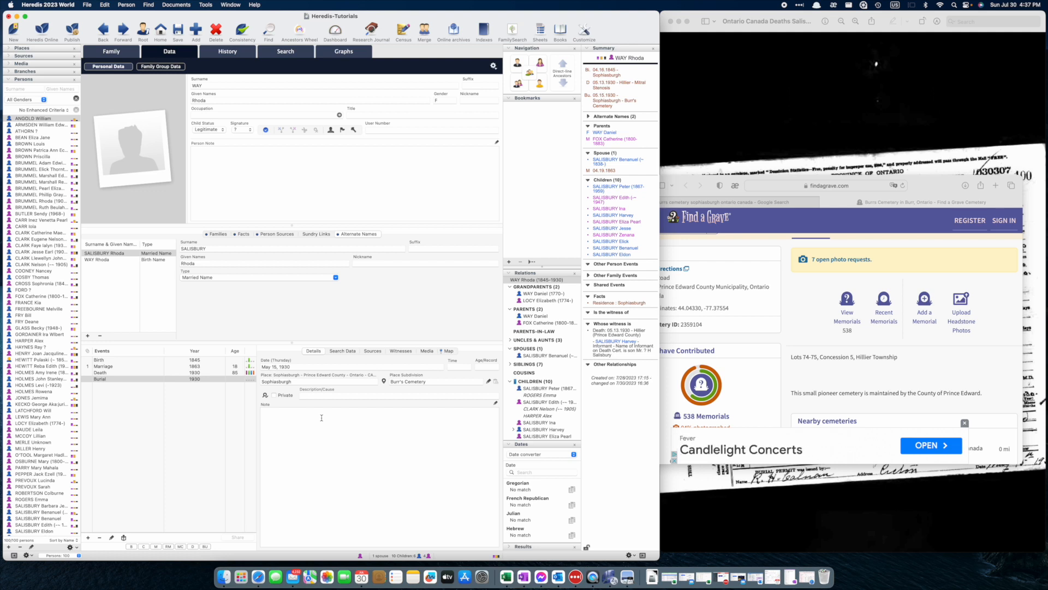
pyautogui.write('Name and')
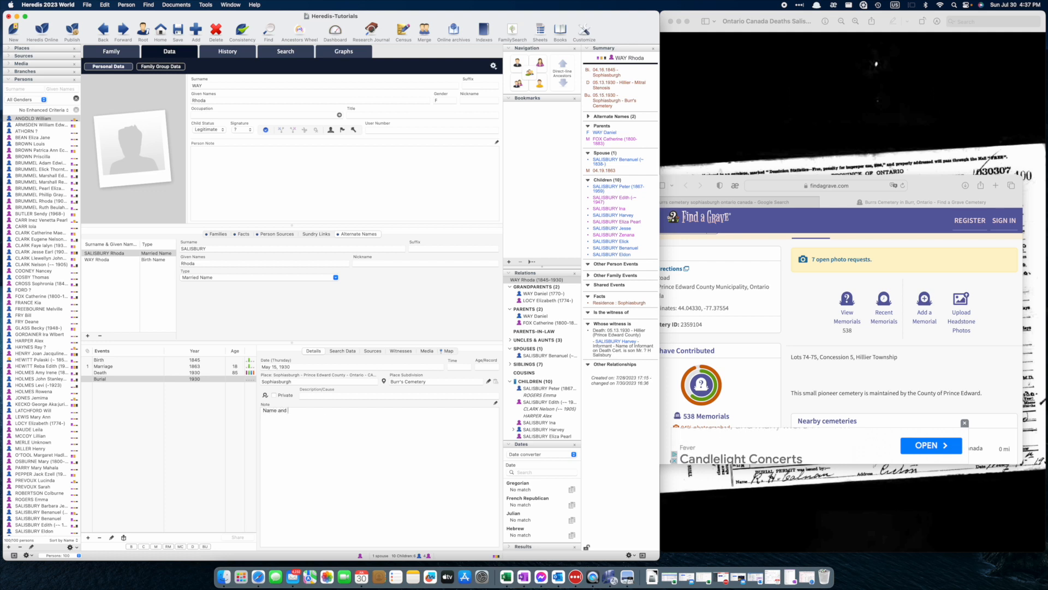
pyautogui.write(' Location of Ce')
pyautogui.write('metery fo')
pyautogui.write('unf')
pyautogui.write(' on')
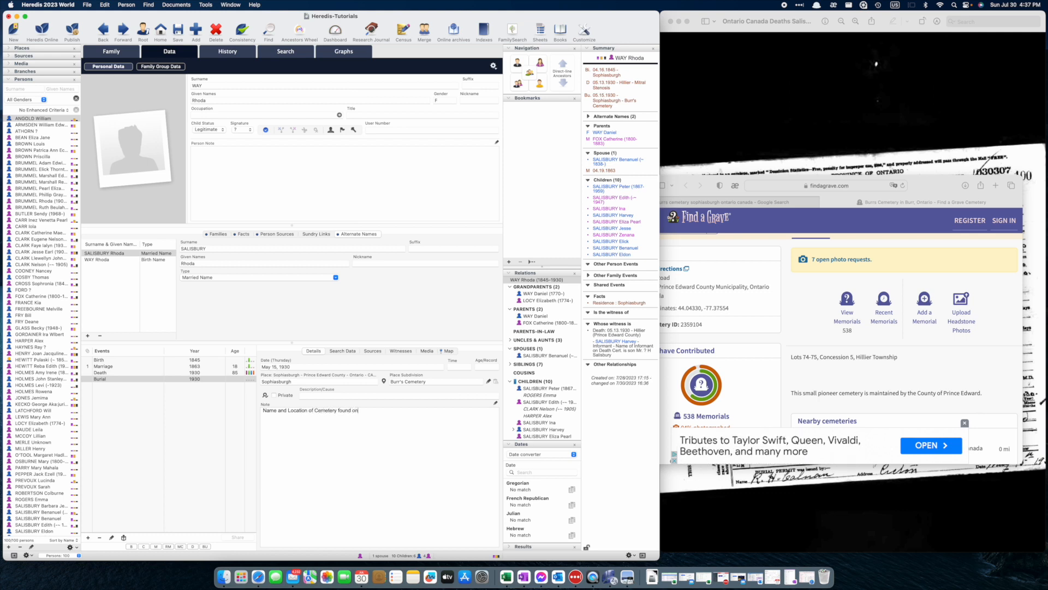
pyautogui.write(' Death Cer')
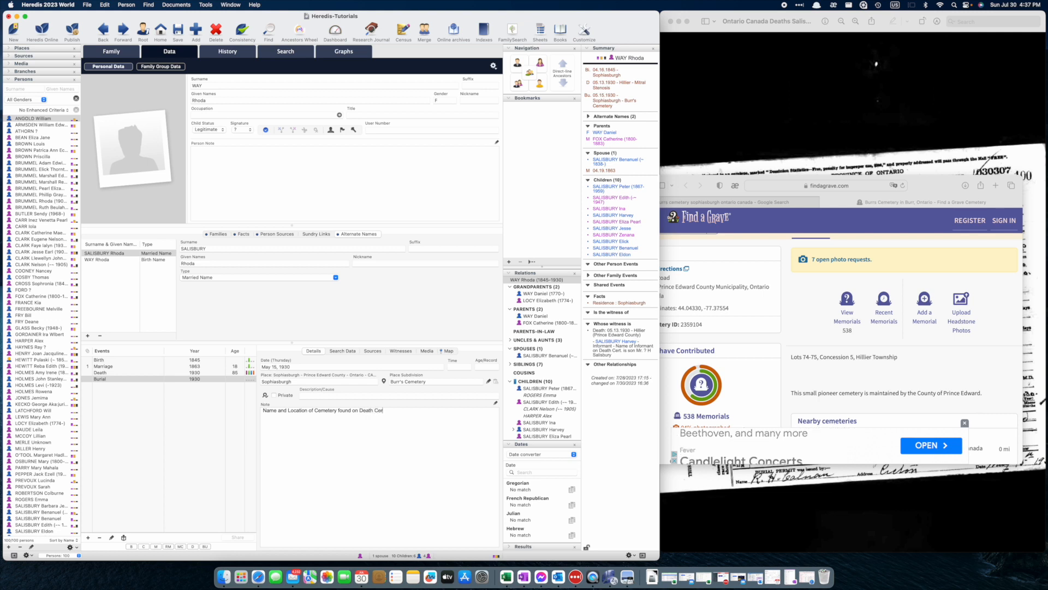
pyautogui.write('tificate and')
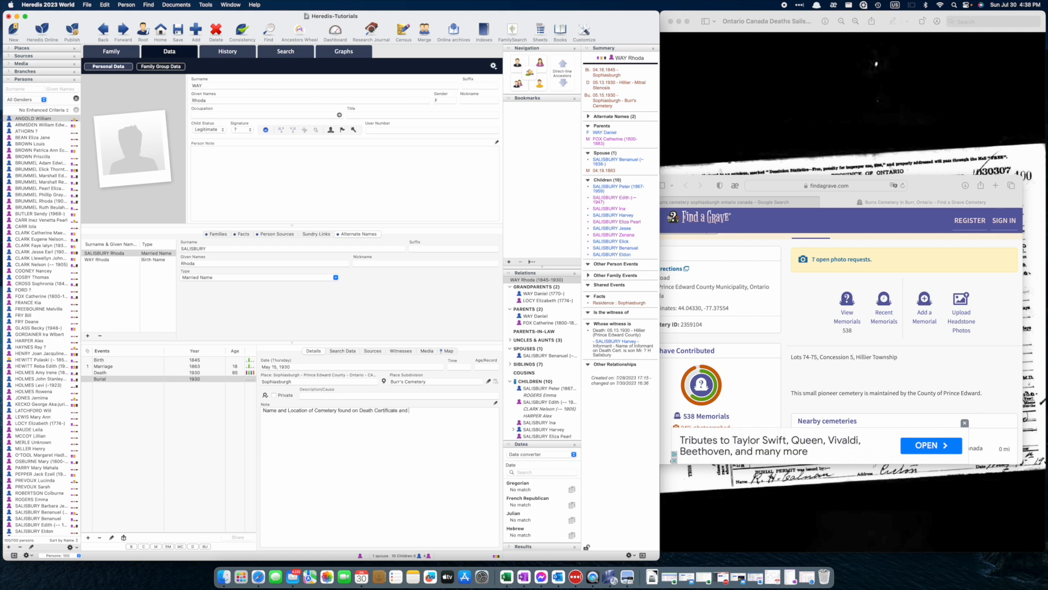
pyautogui.write(' on find a agrave.')
# - Search the Burrs Cemetery memorials on Find a Grave for the woman's first name and married surname with death year 1930
pyautogui.click(927, 188)
pyautogui.scroll(5, 804, 309)
pyautogui.scroll(-2, 805, 309)
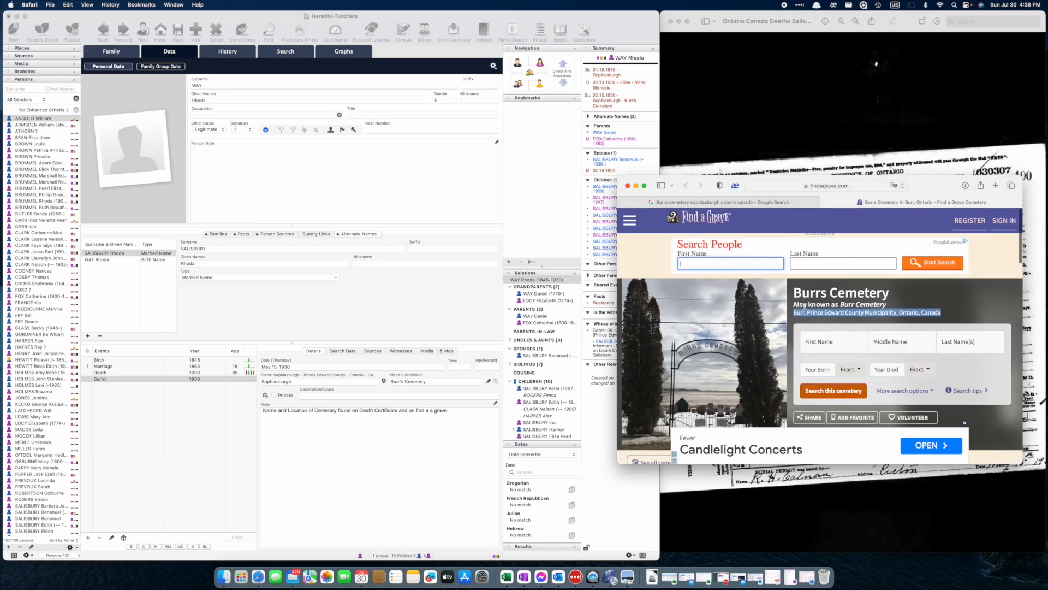
pyautogui.scroll(4, 805, 309)
pyautogui.click(830, 349)
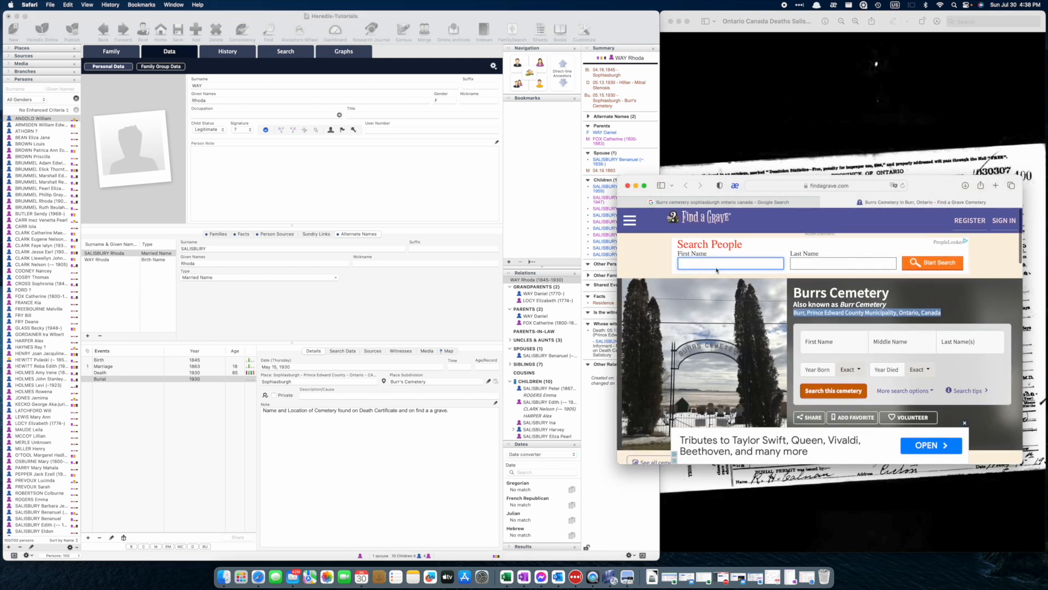
pyautogui.write('Rhod')
pyautogui.press('Tab')
pyautogui.press('Tab')
pyautogui.write('Salisbury')
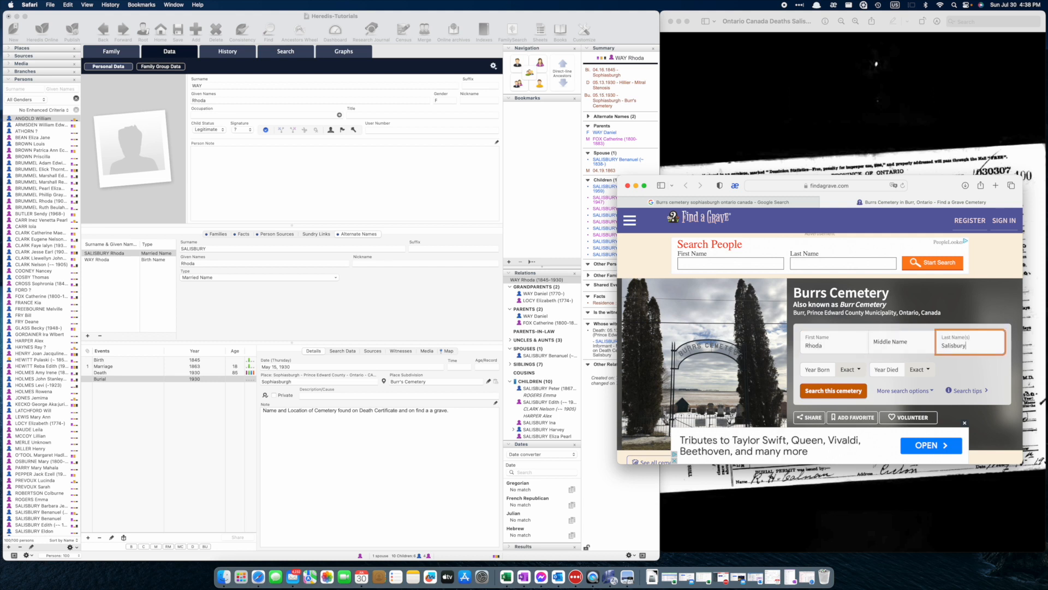
pyautogui.press('Tab')
pyautogui.press('Tab')
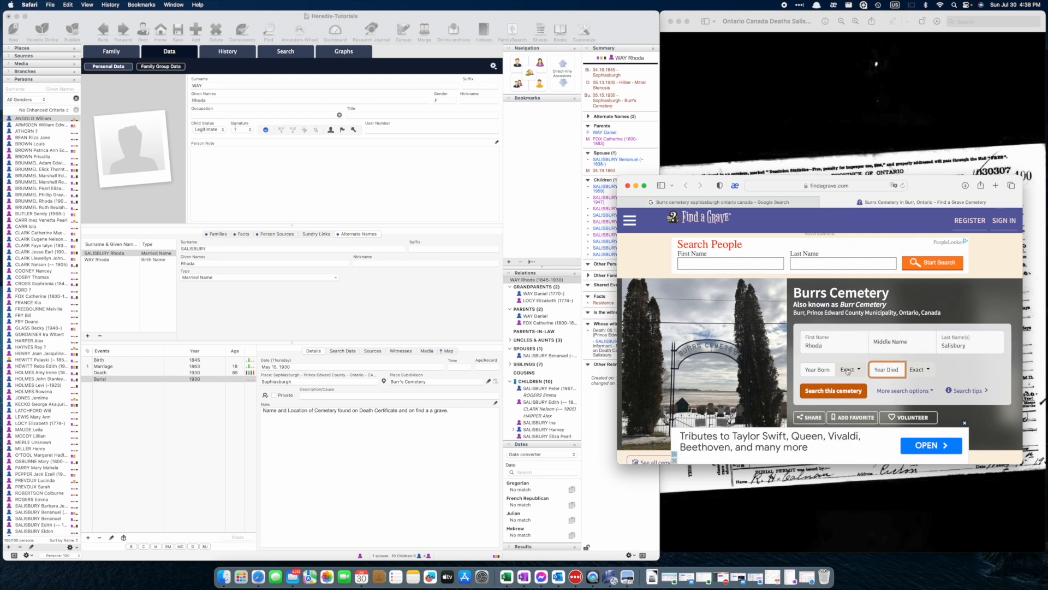
pyautogui.write('1930')
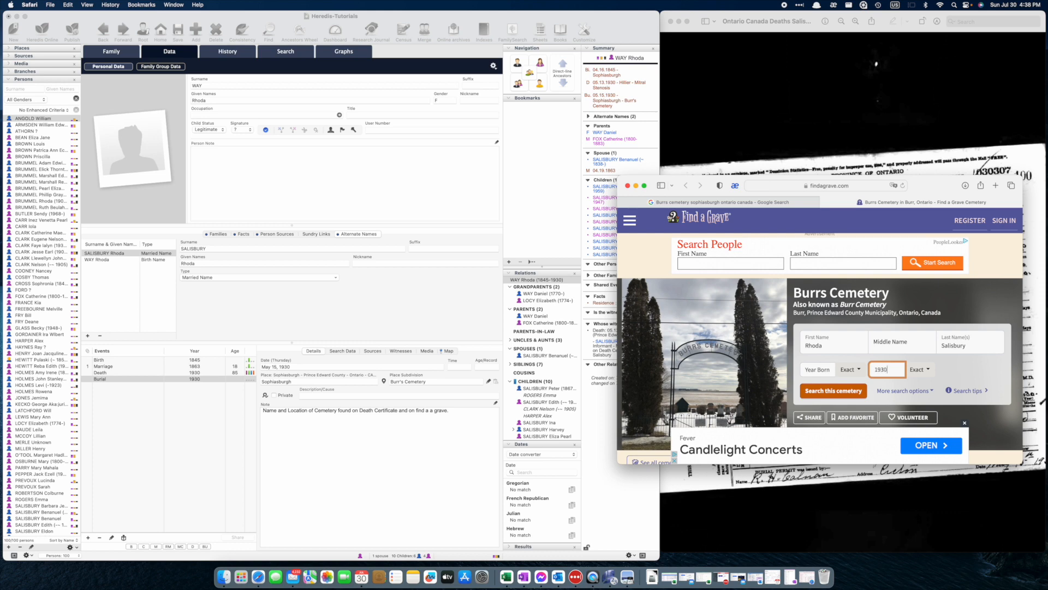
pyautogui.press('Return')
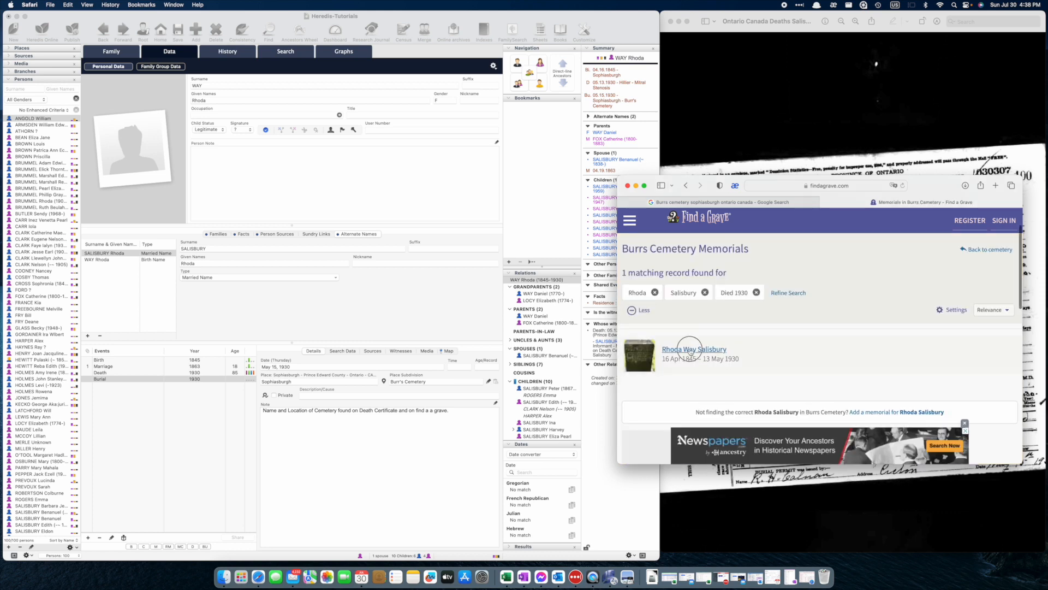
# - Open the woman's memorial and save its headstone photo to Downloads
pyautogui.click(691, 351)
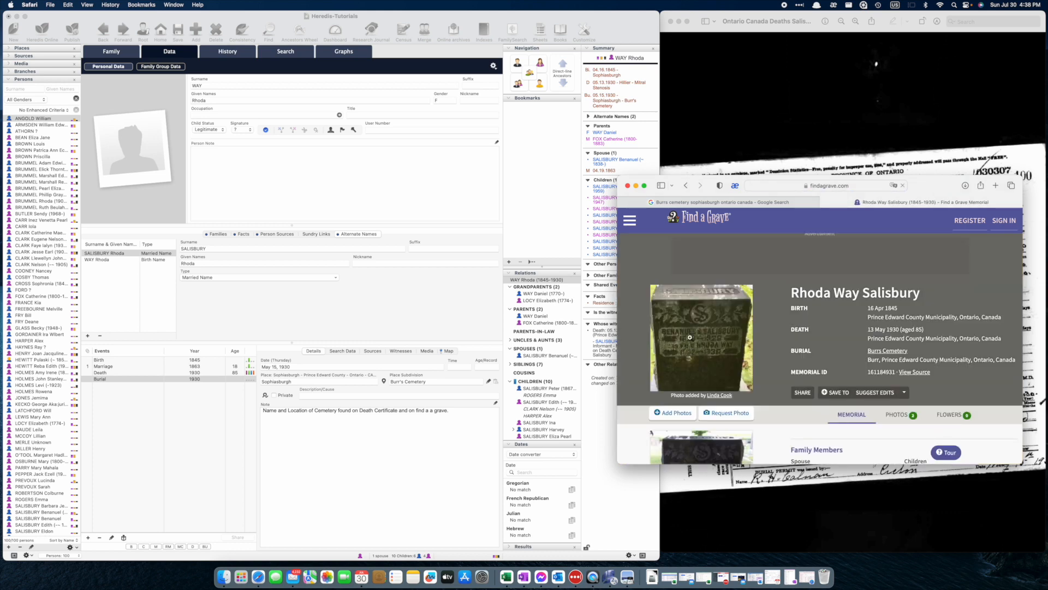
pyautogui.click(707, 332)
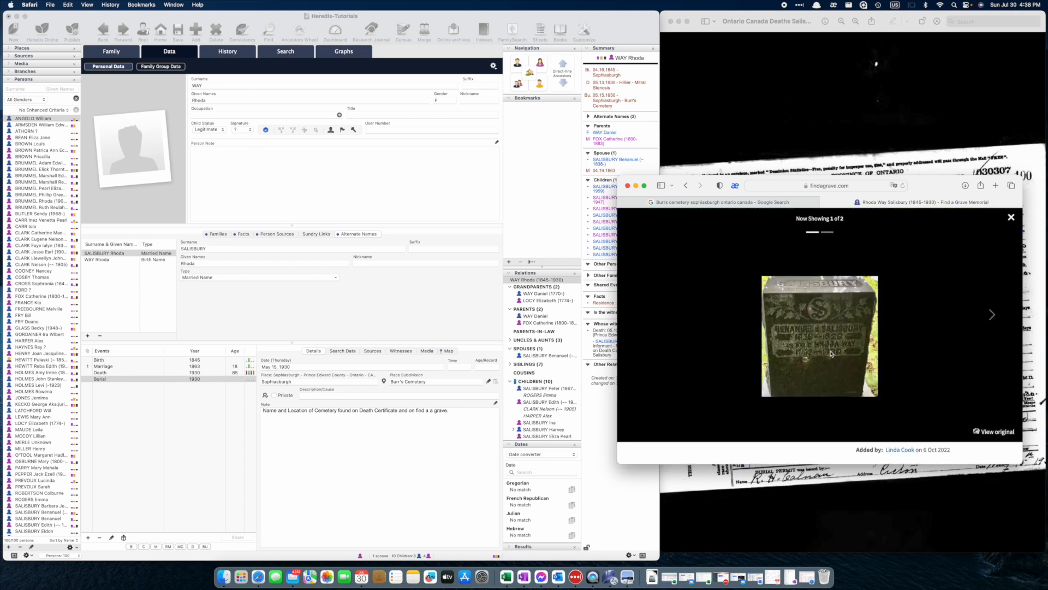
pyautogui.rightClick(802, 345)
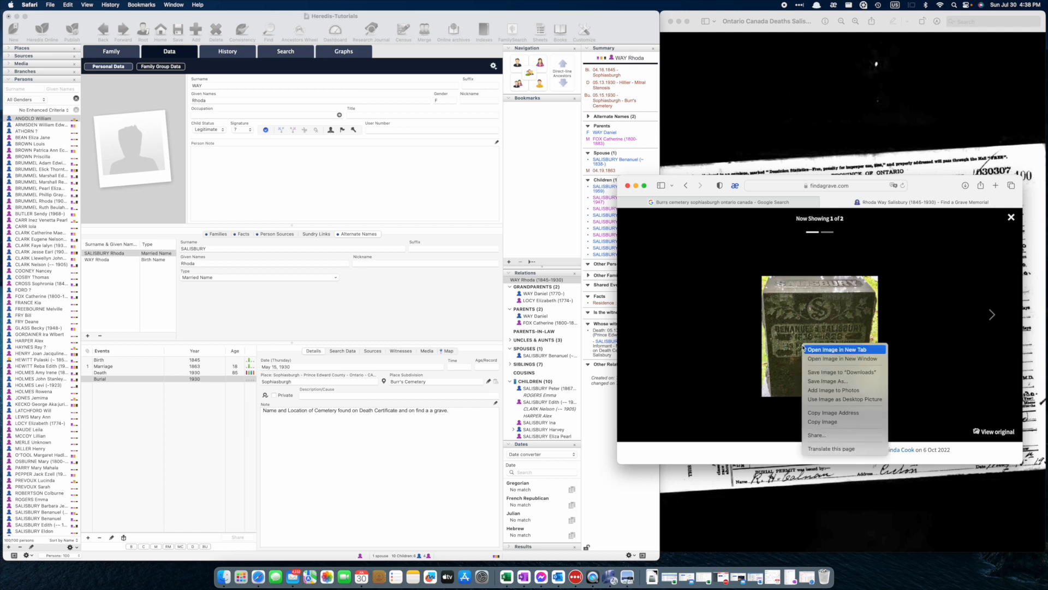
pyautogui.click(829, 372)
# - Open the downloaded headstone photo in Preview and rename the file "Headstone for" followed by the couple's names
pyautogui.click(652, 570)
pyautogui.click(584, 383)
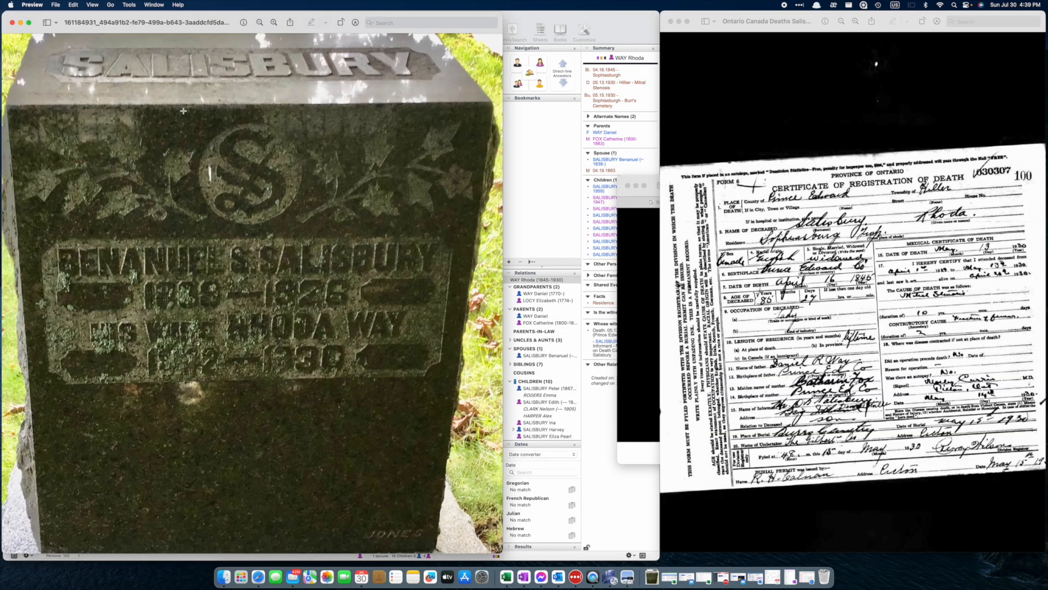
pyautogui.click(128, 23)
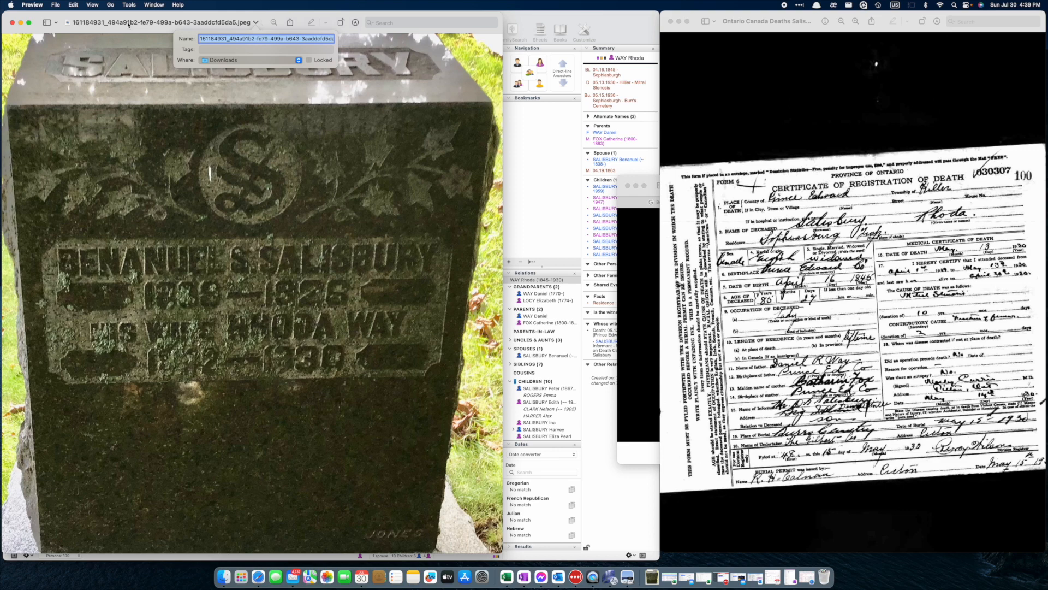
pyautogui.write('Headstone for Salisbury Benanua')
pyautogui.write('l S and Way Rhoda')
pyautogui.press('Return')
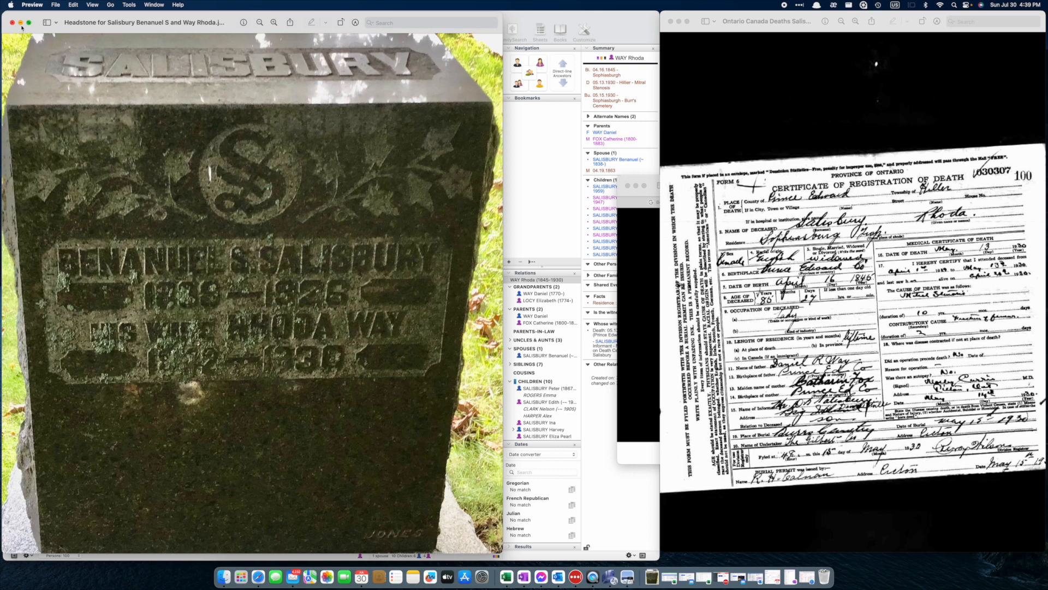
pyautogui.click(20, 22)
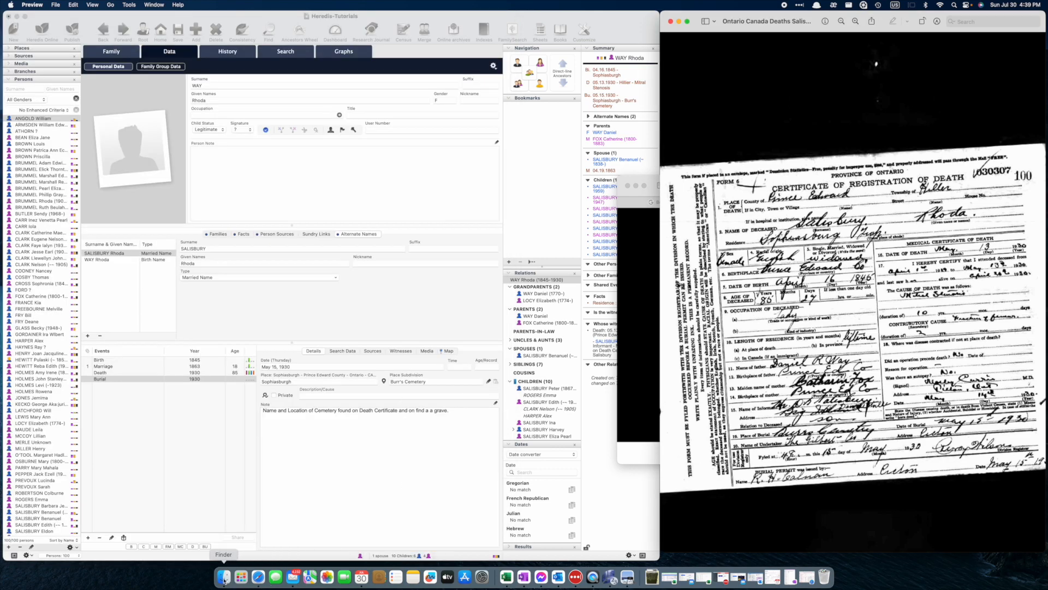
# - Attach the renamed headstone photo from Finder's recent files as media of the burial event in Heredis
pyautogui.click(427, 351)
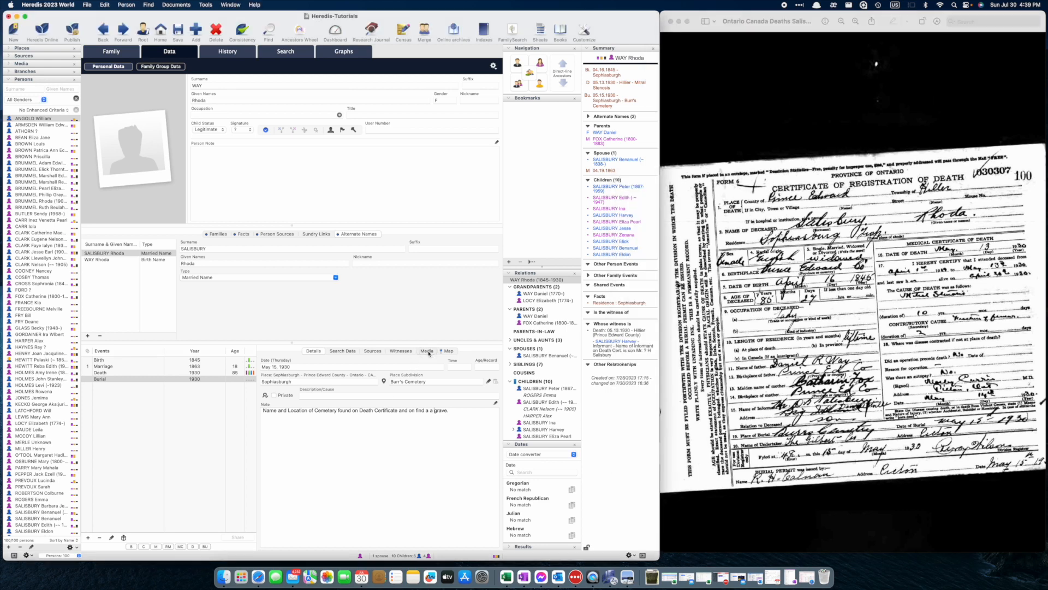
pyautogui.click(224, 577)
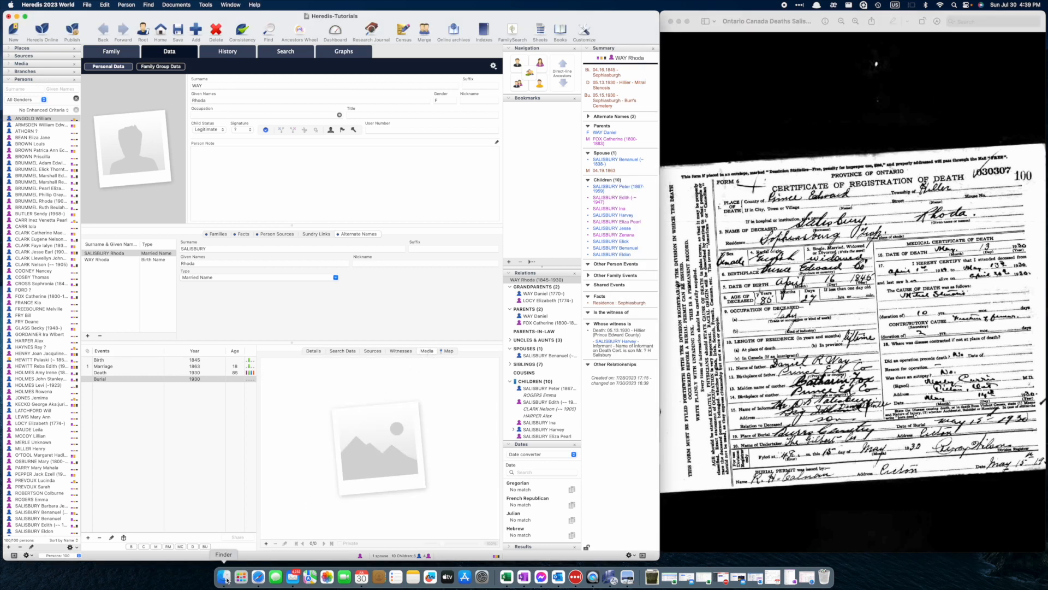
pyautogui.moveTo(763, 120); pyautogui.dragTo(391, 438)
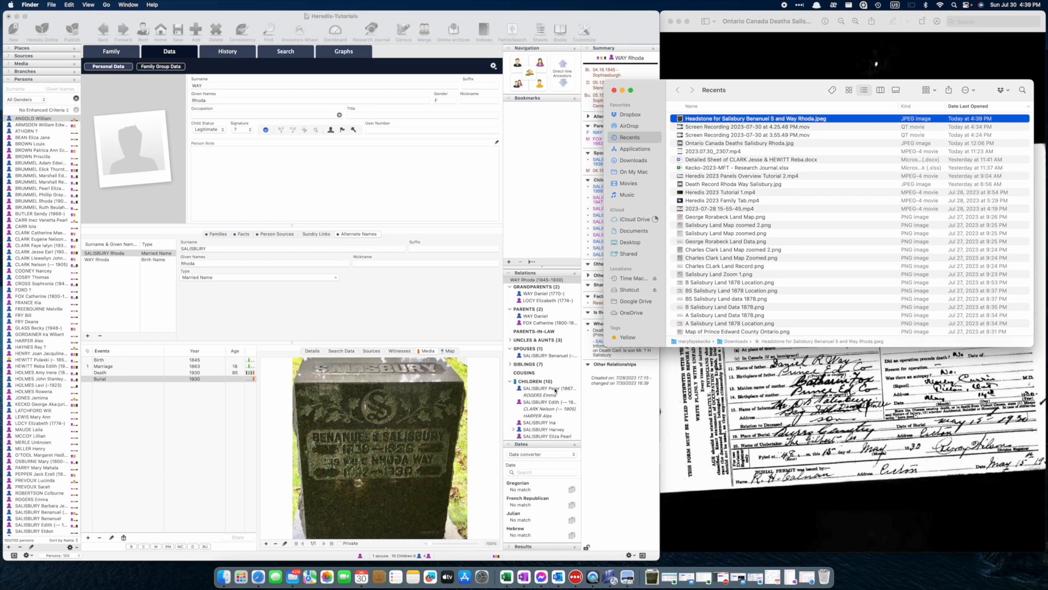
pyautogui.click(615, 90)
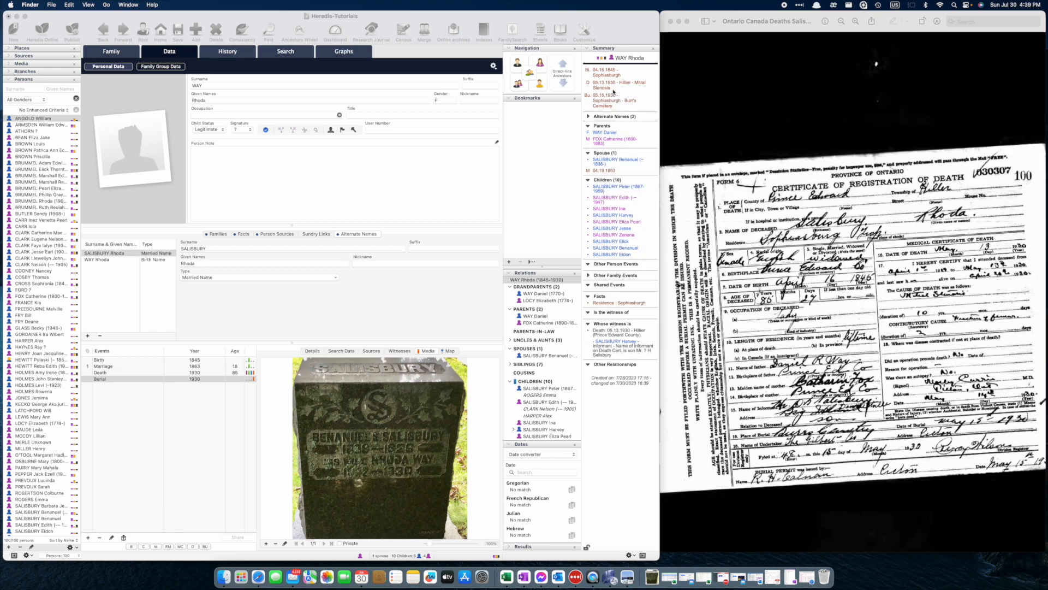
# - Review the details and search data recorded for the woman's death event
pyautogui.click(206, 373)
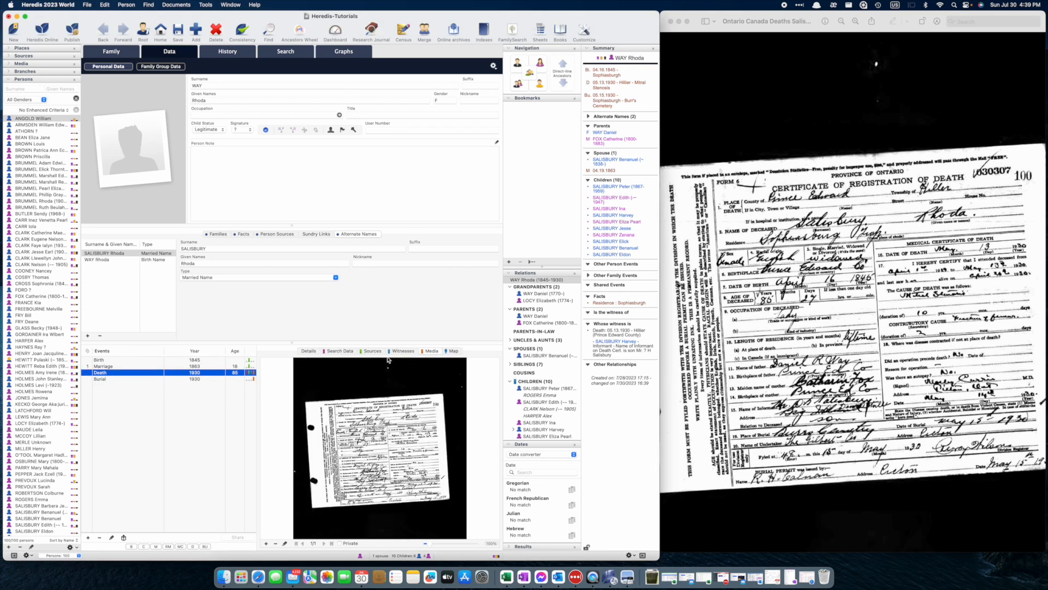
pyautogui.click(309, 351)
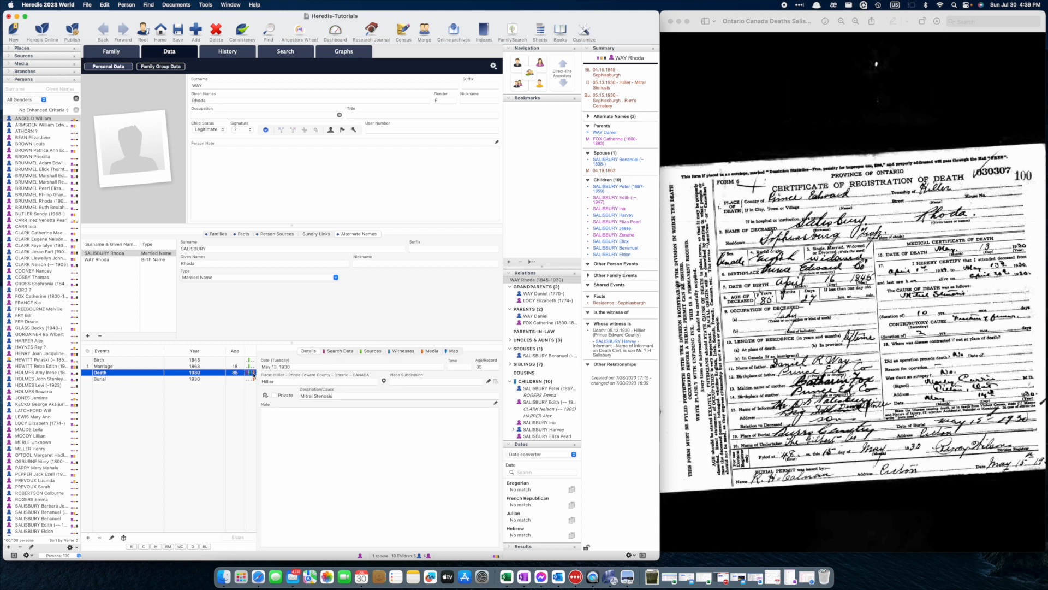
pyautogui.click(250, 375)
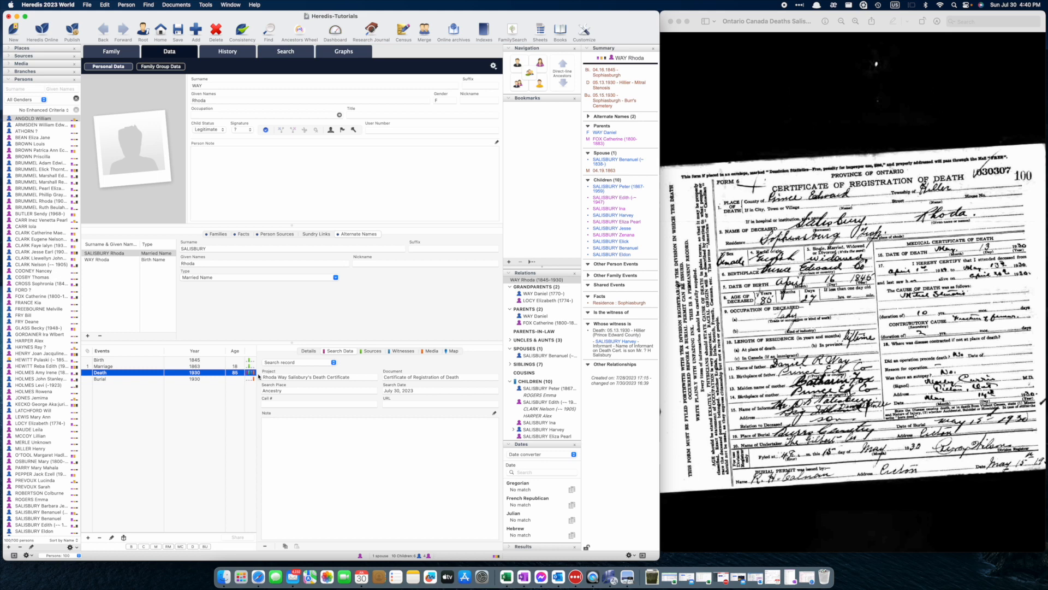
# - Fill in the burial event's search data with project Headstone, document Picture of Headstone, search place Find a Grave and date July 30, 2023
pyautogui.click(203, 379)
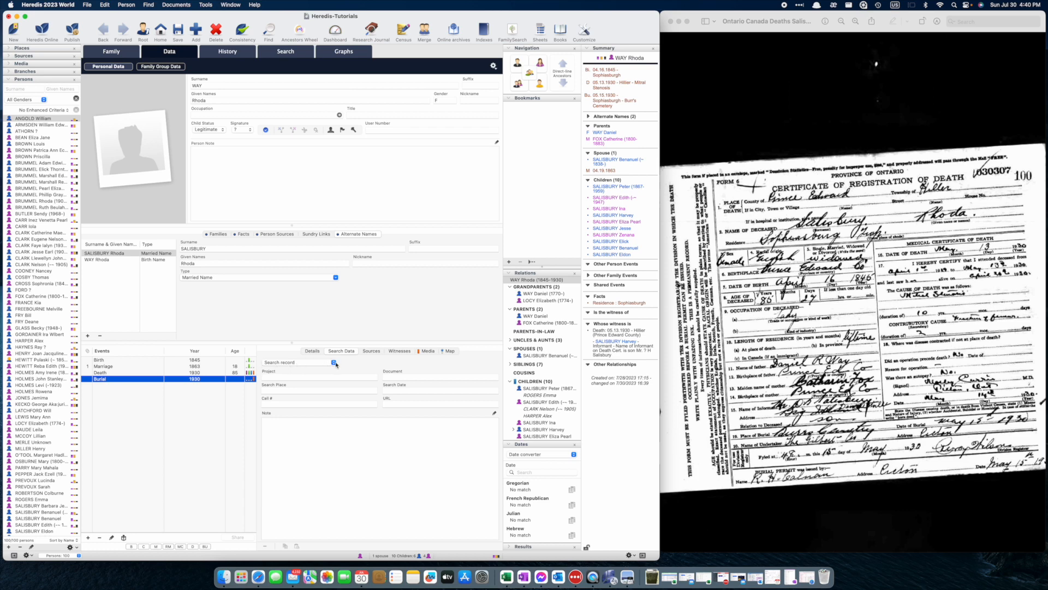
pyautogui.click(309, 377)
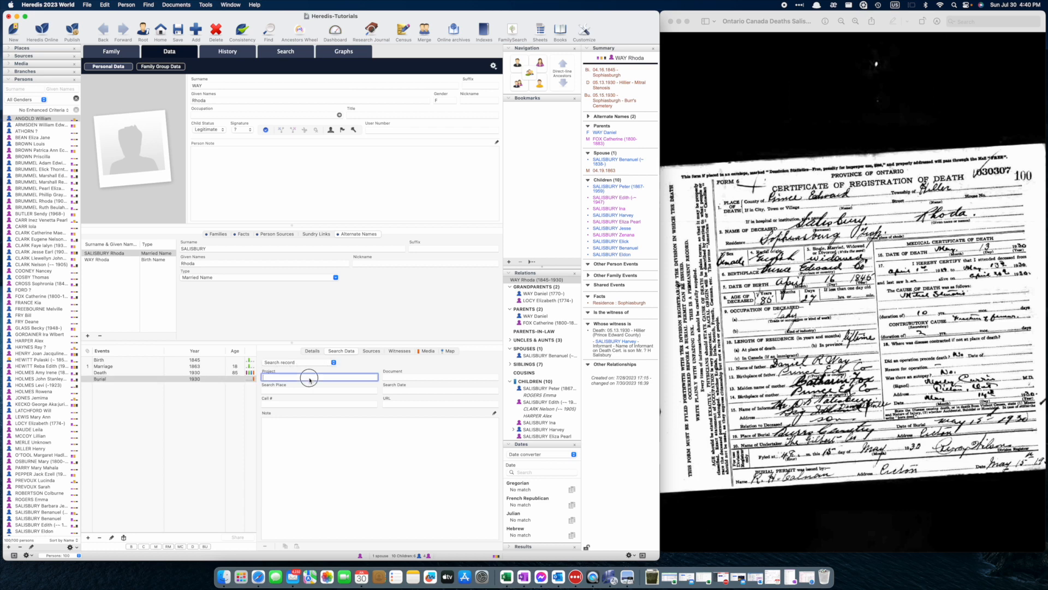
pyautogui.write('Headsto')
pyautogui.press('Tab')
pyautogui.write('Picture of Headstone')
pyautogui.press('Tab')
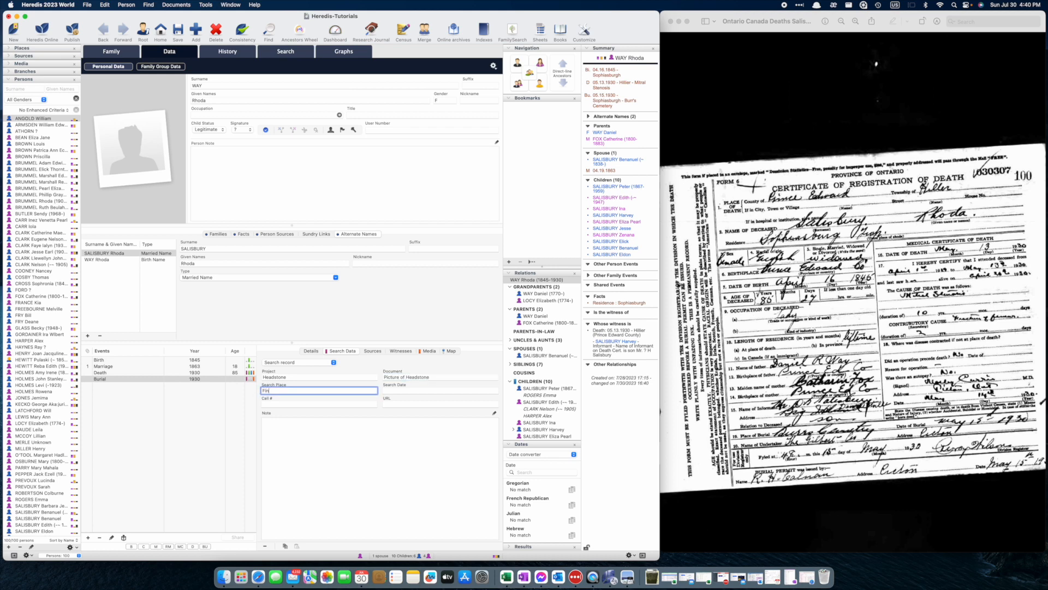
pyautogui.press('Tab')
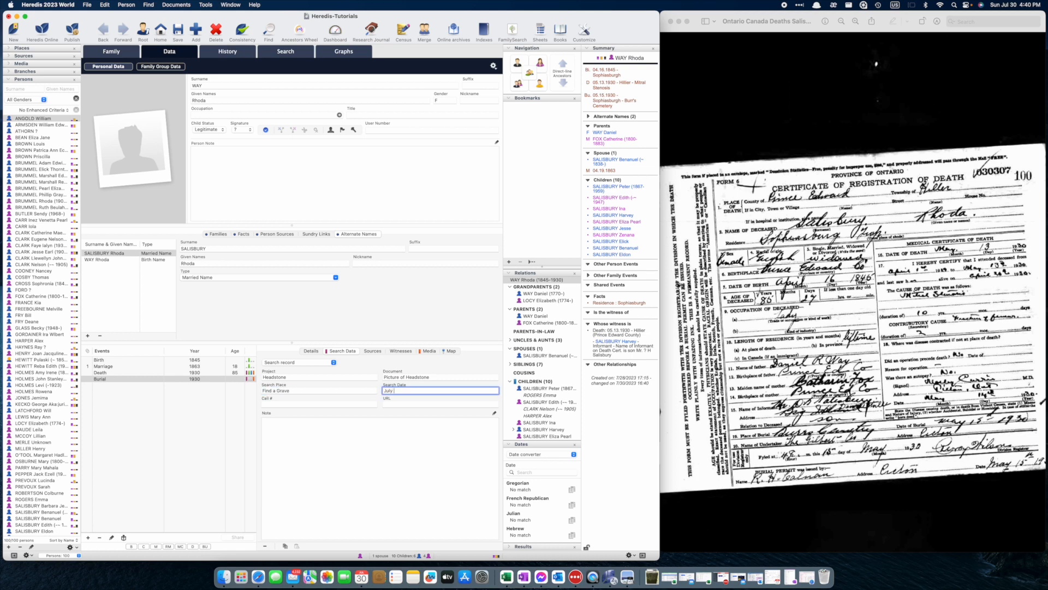
pyautogui.press('Tab')
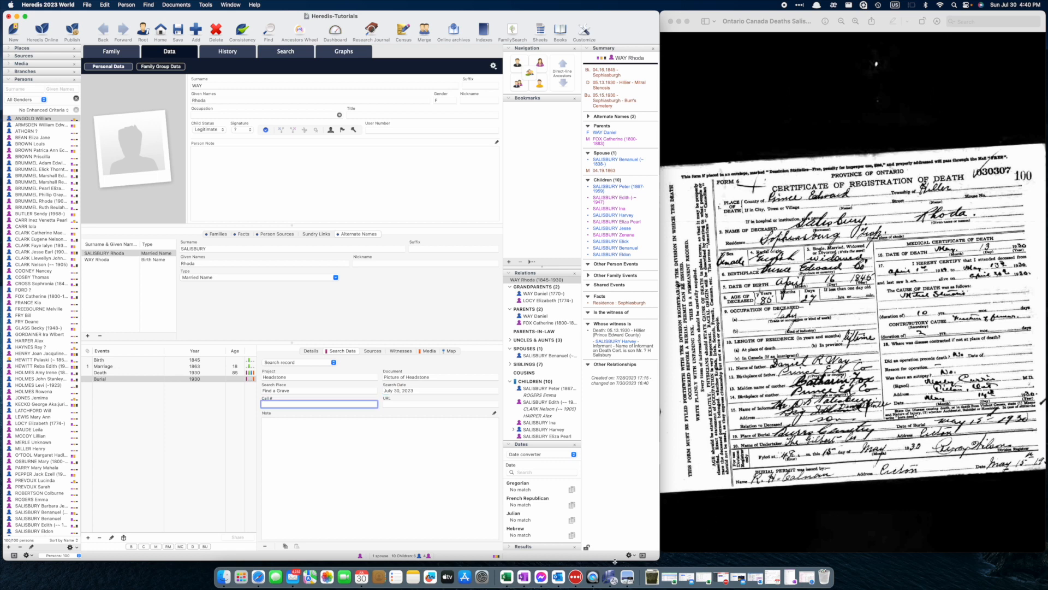
# - Copy the address of the woman's Find a Grave memorial from Safari into the URL of the burial's search data in Heredis
pyautogui.rightClick(258, 577)
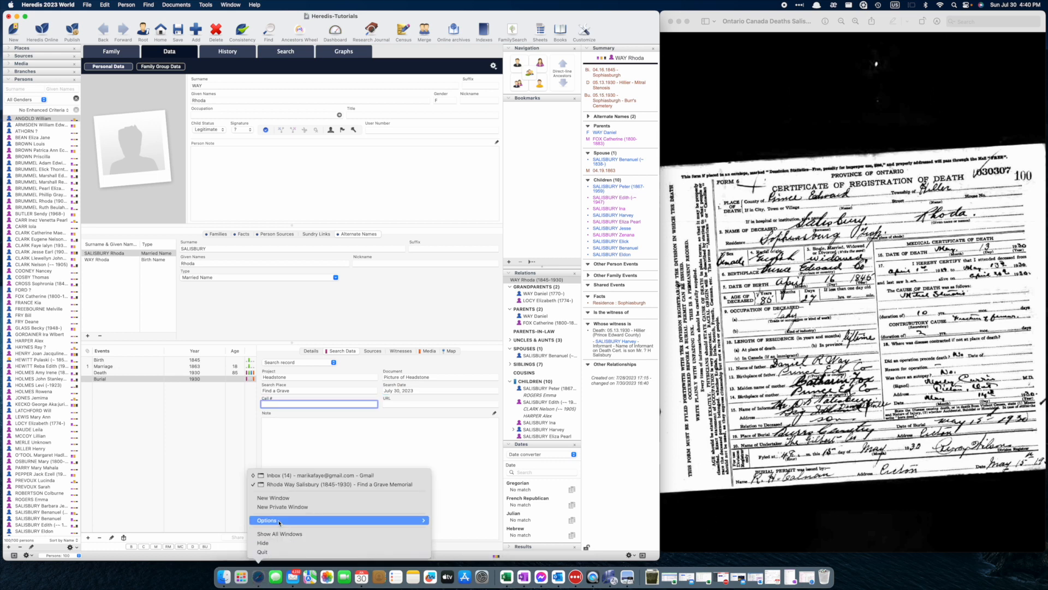
pyautogui.click(303, 484)
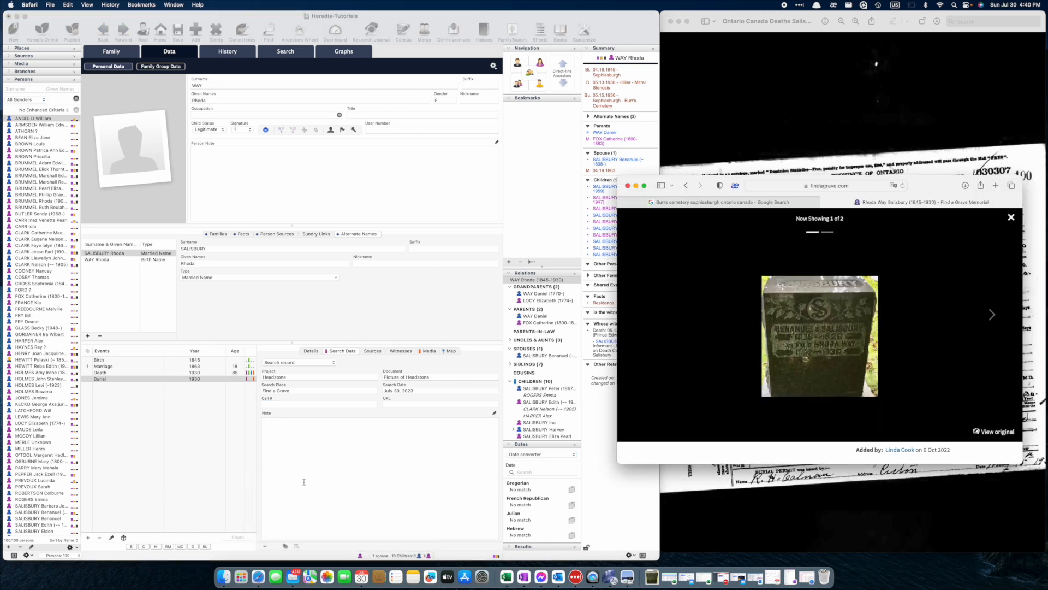
pyautogui.click(832, 186)
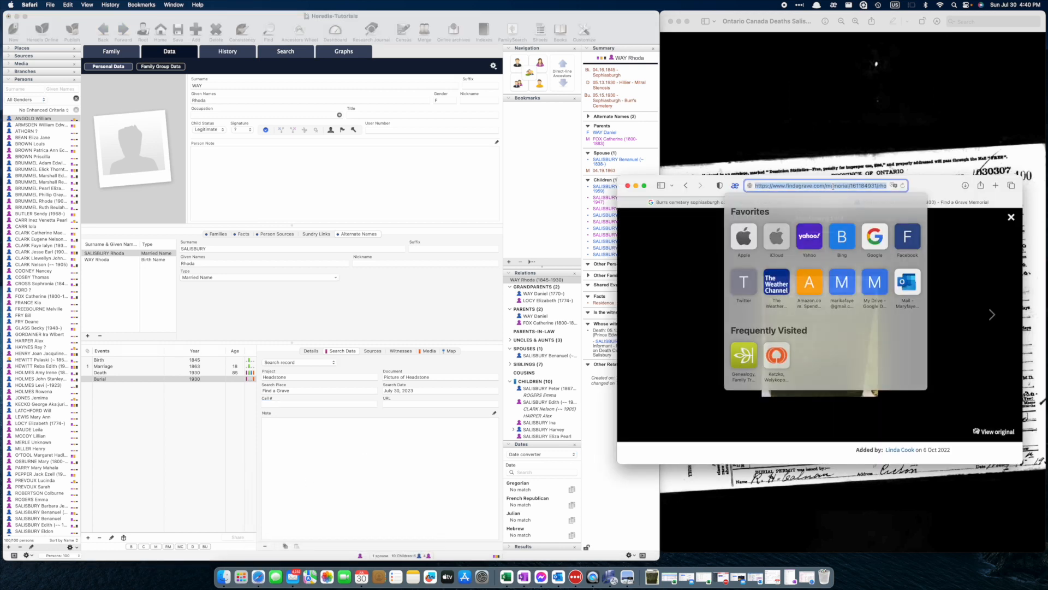
pyautogui.rightClick(832, 187)
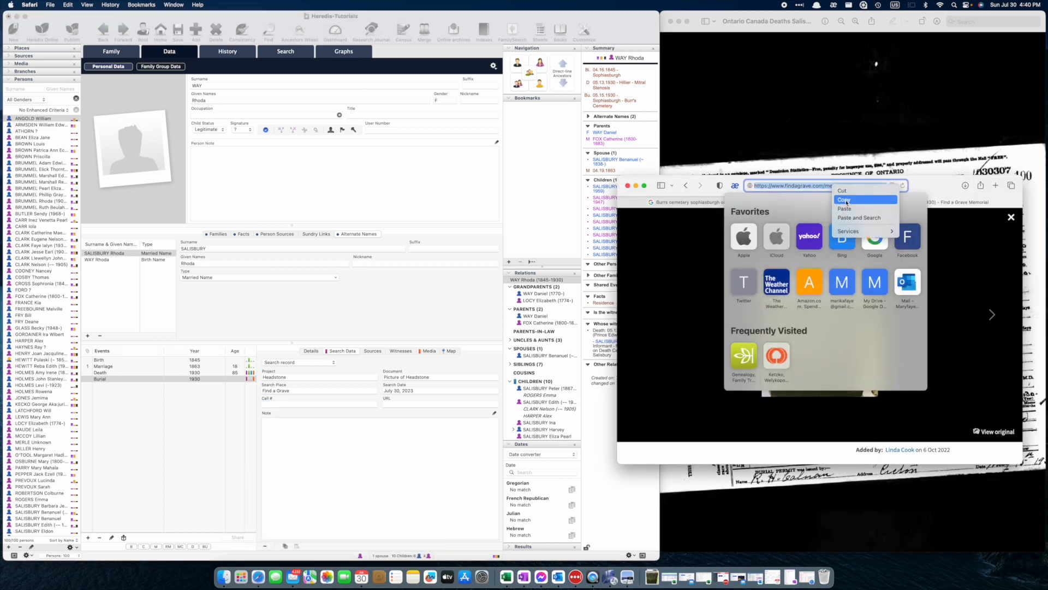
pyautogui.click(845, 201)
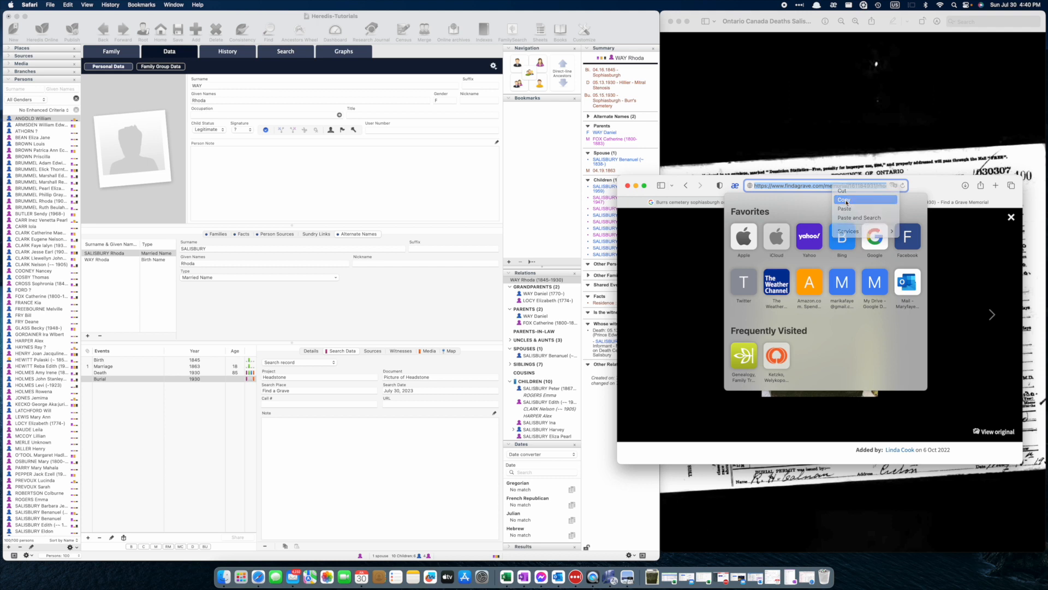
pyautogui.click(414, 405)
pyautogui.rightClick(415, 404)
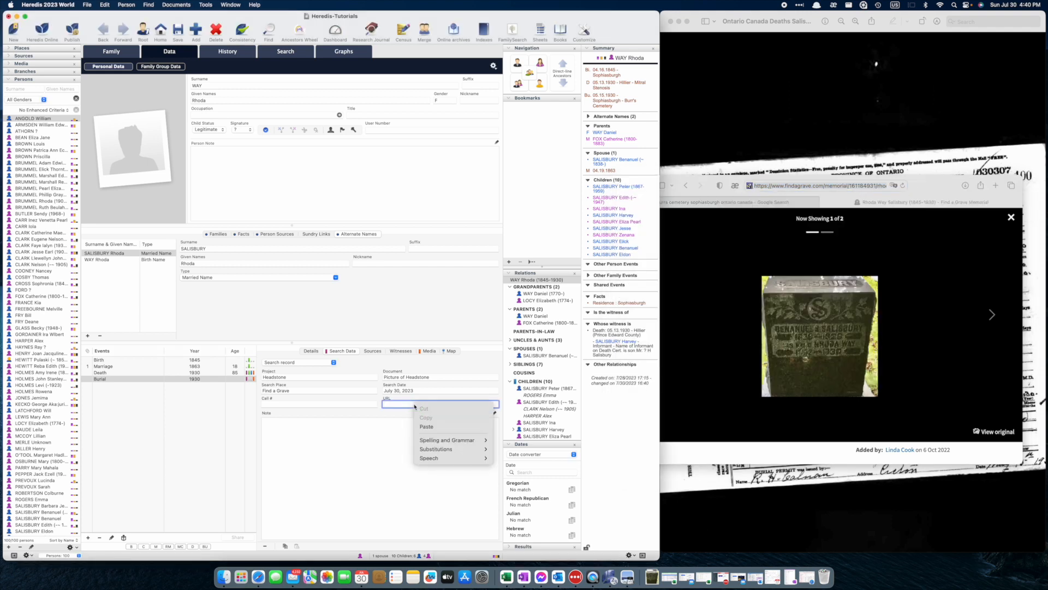
pyautogui.click(435, 426)
# - Add a search note saying the couple's headstone was found in Burrs Cemetery, Burr, Prince Edward, Ontario Canada on Find a Grave
pyautogui.click(433, 430)
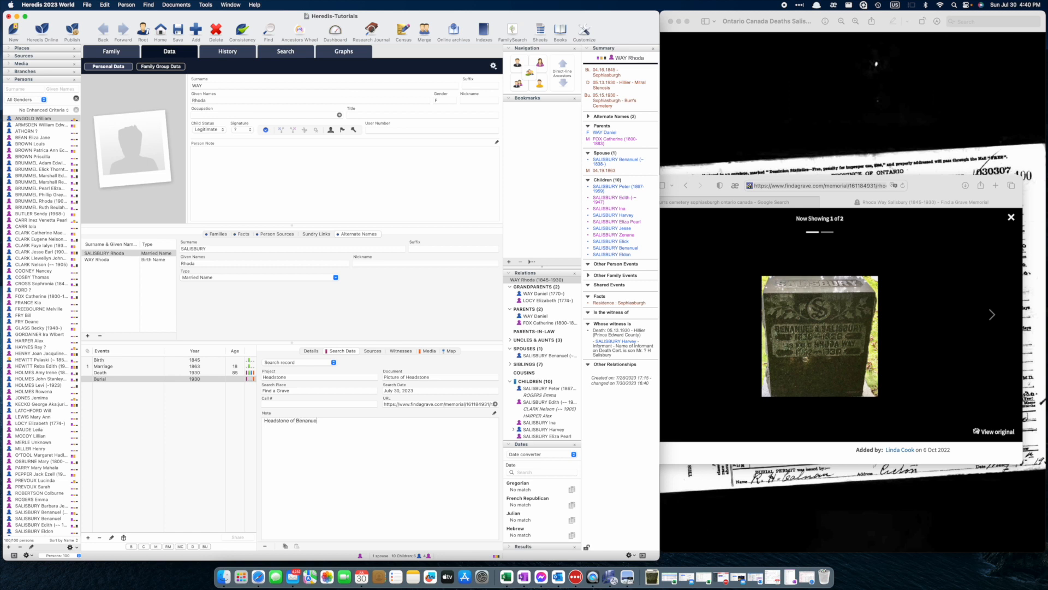
pyautogui.write('alisbury and Rhoda Way found in Burrs Cemetery, Burr, Prince Edward,')
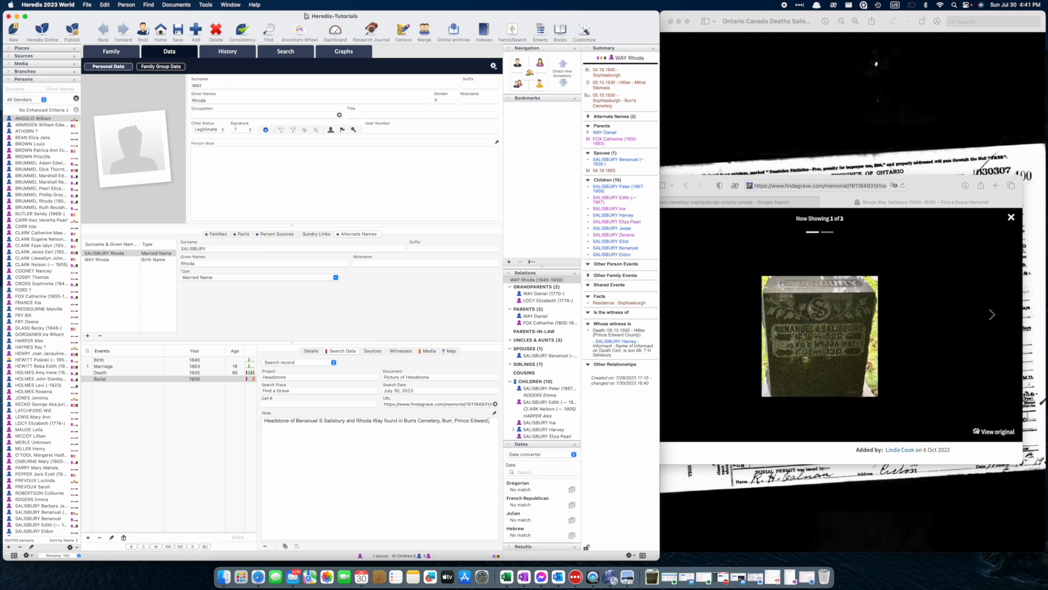
pyautogui.write('Ontario Canada on Find a Gra')
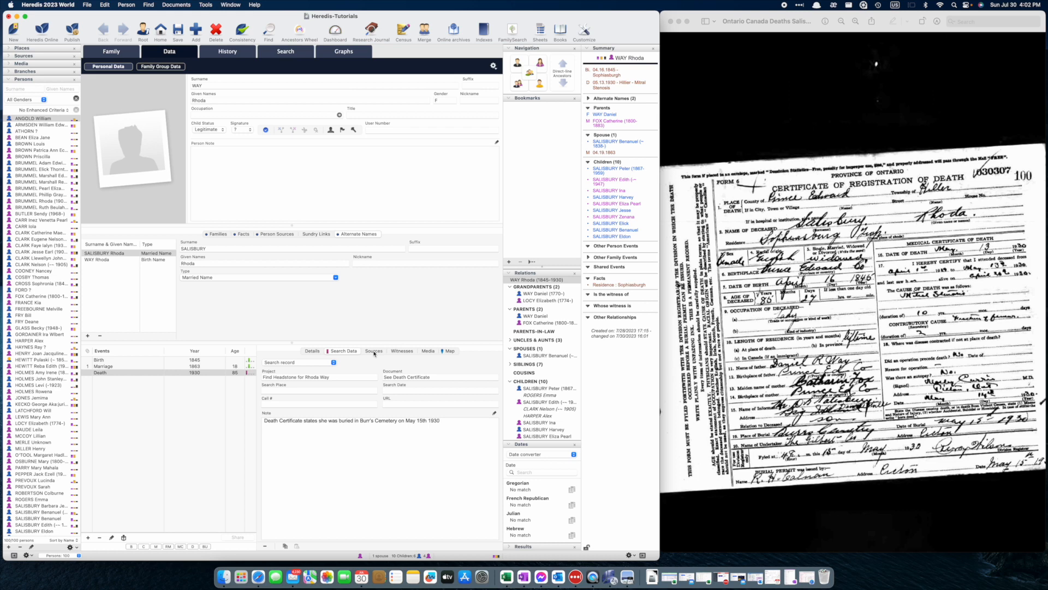
# - Begin associating a witness with the woman's death event and enter the son's surname
pyautogui.click(374, 351)
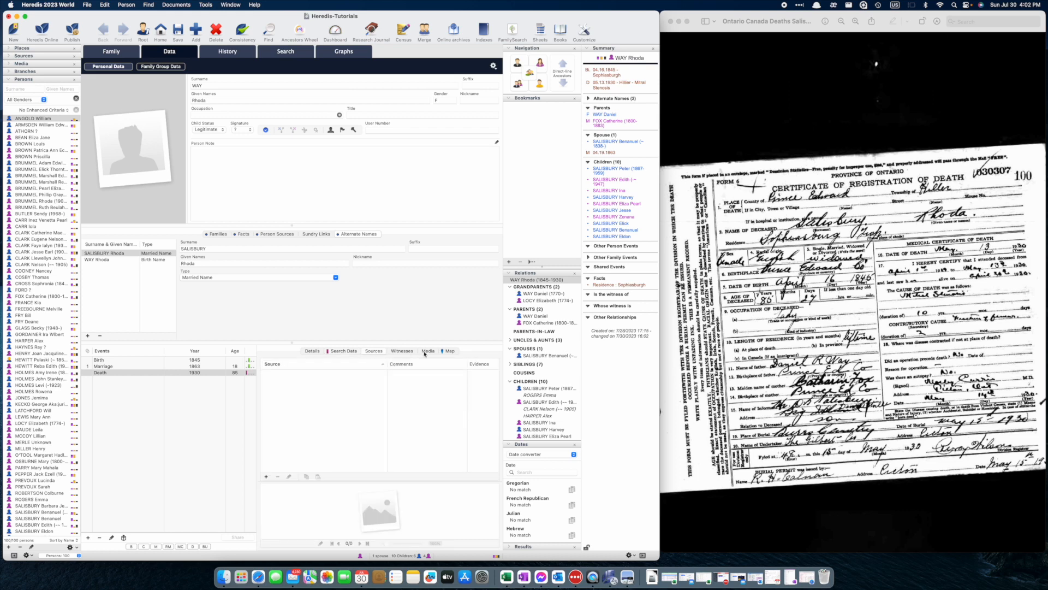
pyautogui.click(407, 352)
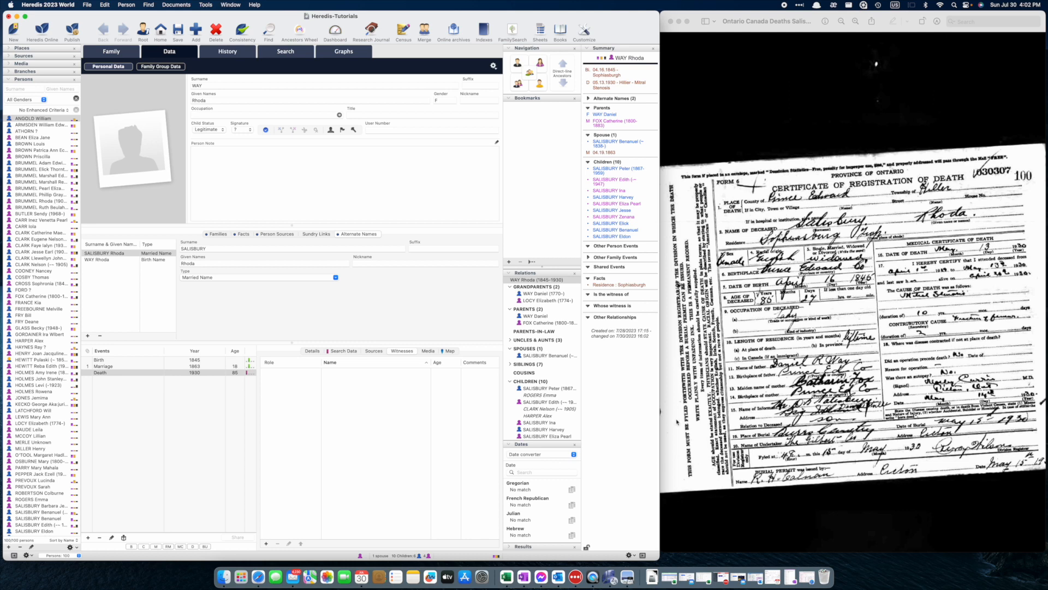
pyautogui.click(266, 543)
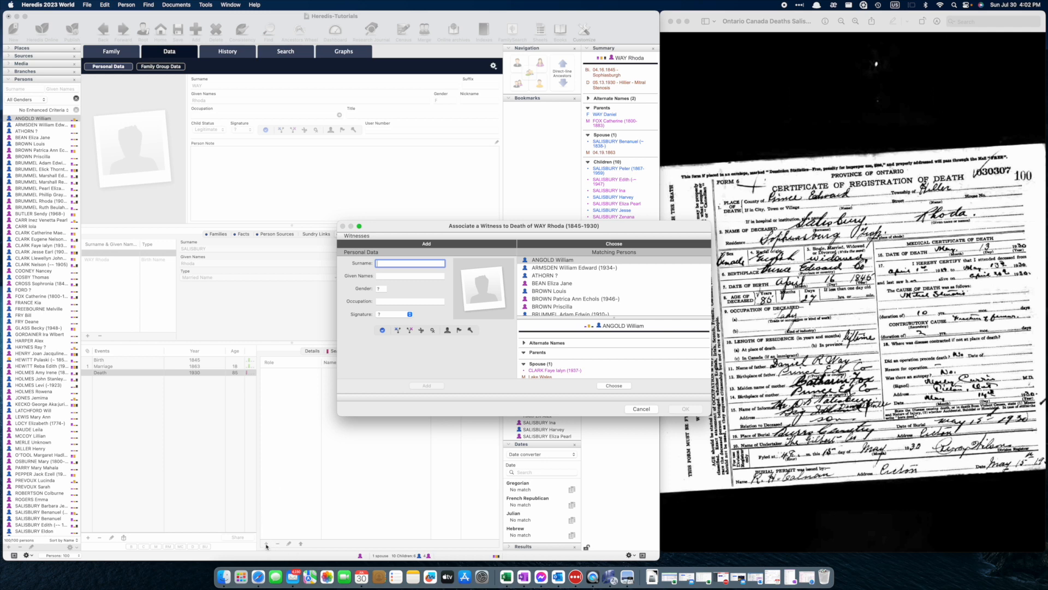
pyautogui.click(634, 411)
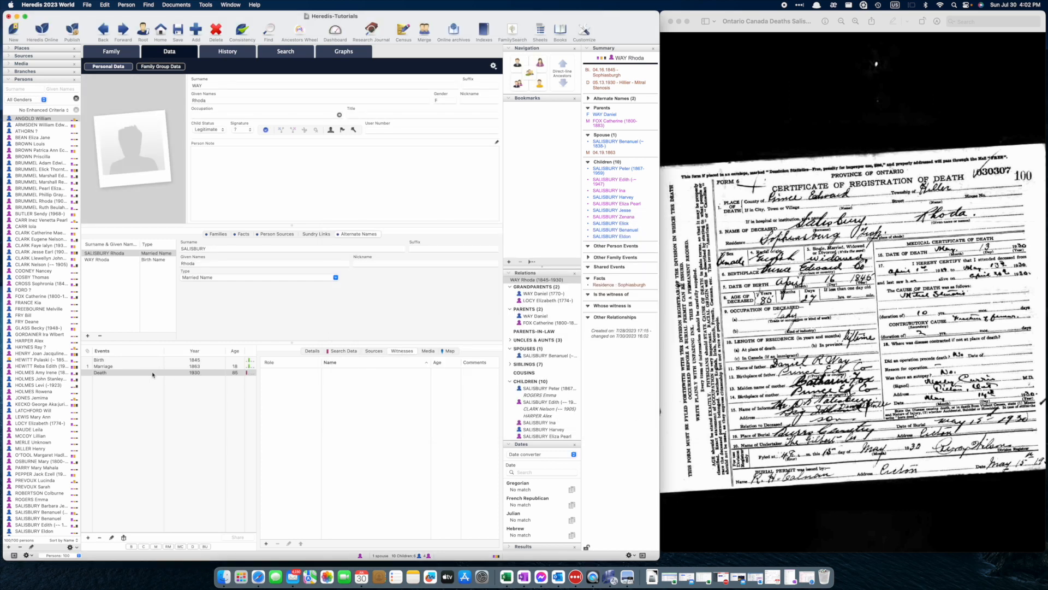
pyautogui.click(267, 544)
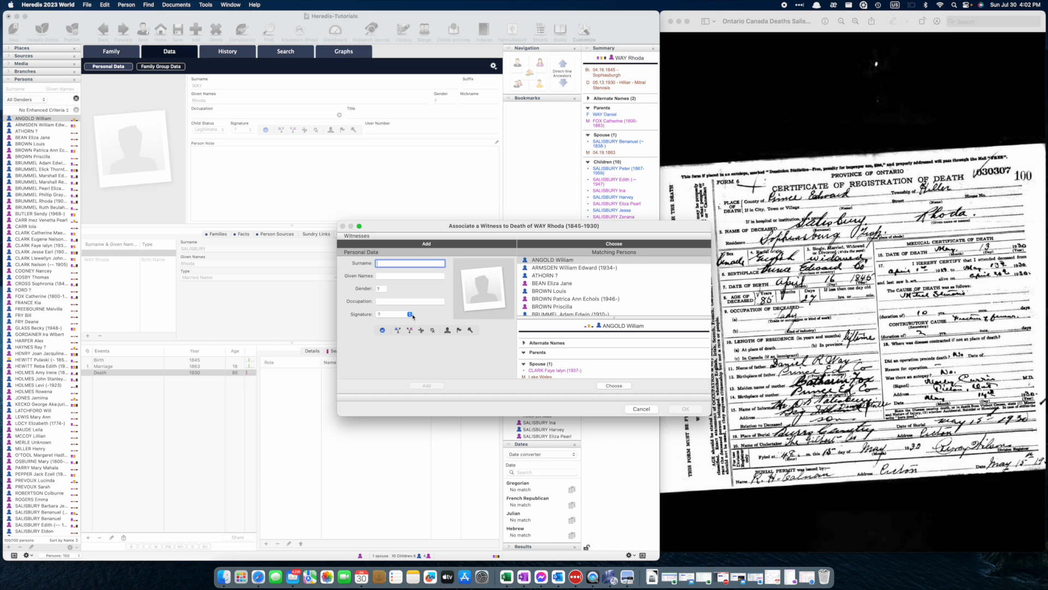
pyautogui.write('SALISBRU')
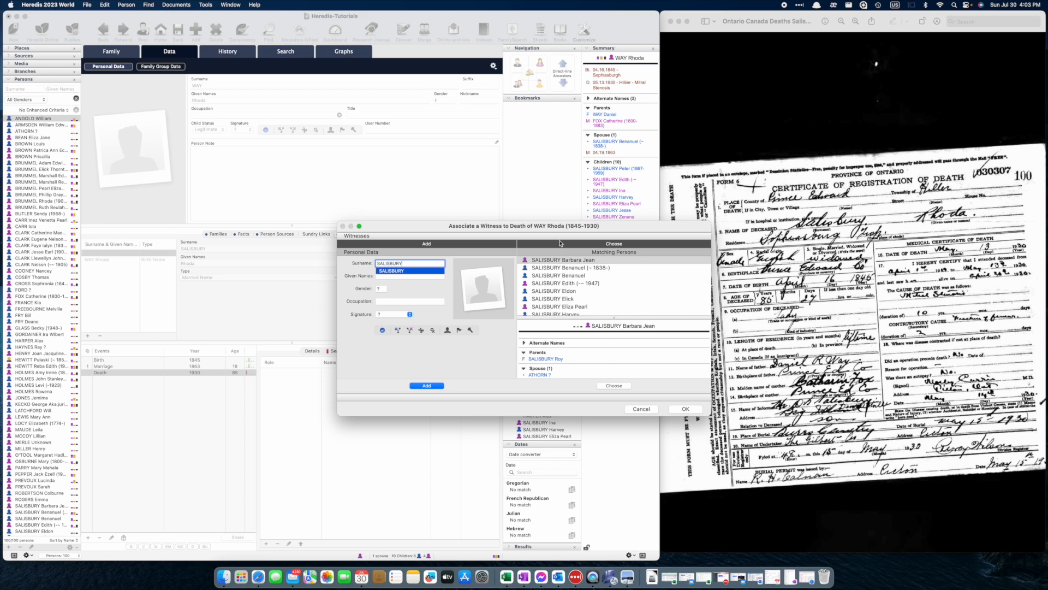
pyautogui.moveTo(638, 231); pyautogui.dragTo(419, 209)
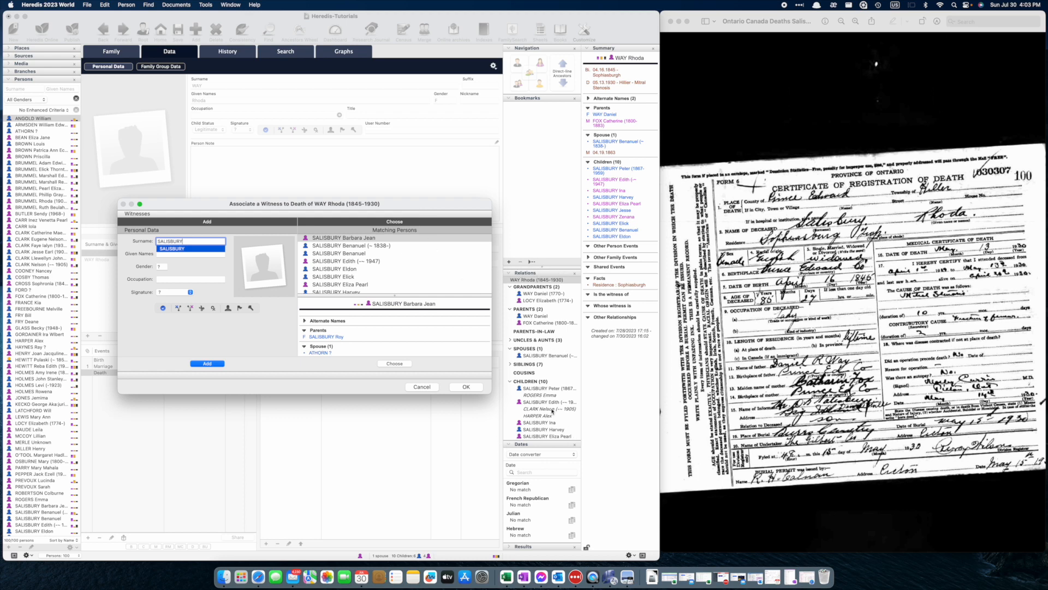
# - Enter the son's given name and choose the matching existing person as the death event's witness
pyautogui.scroll(-5, 558, 418)
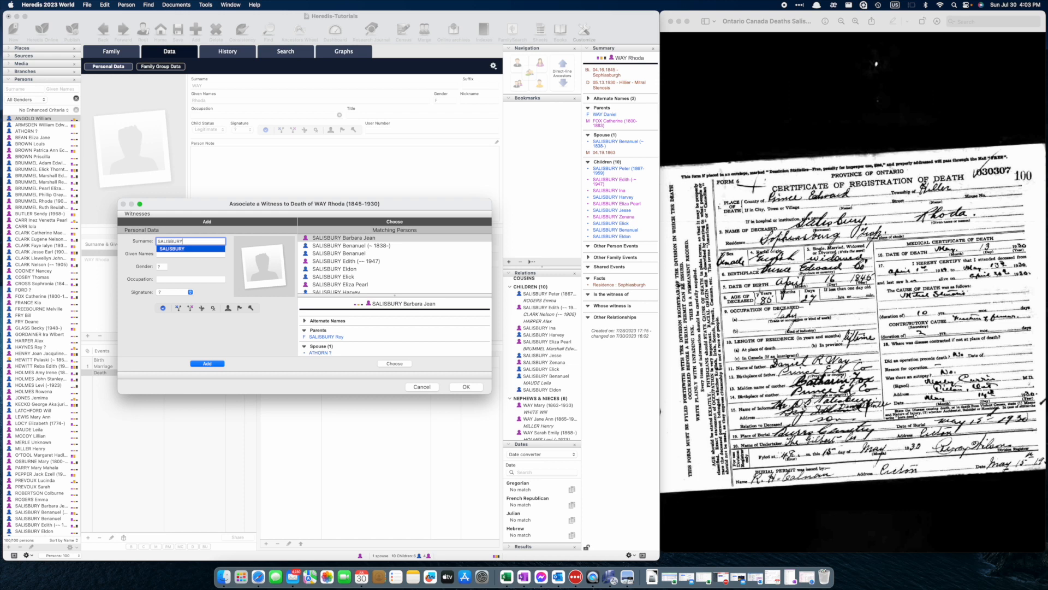
pyautogui.click(534, 337)
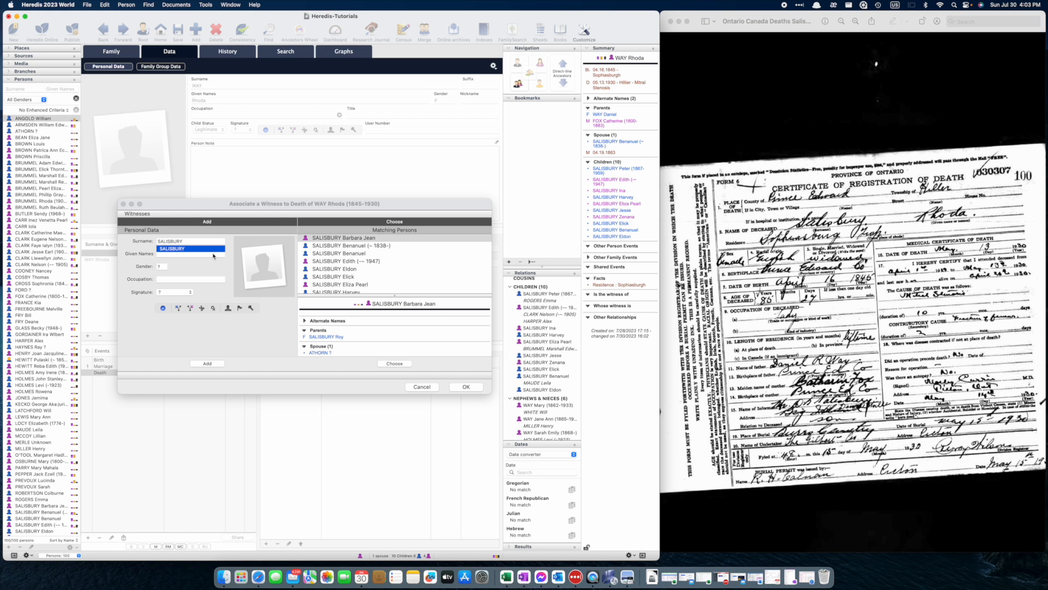
pyautogui.click(223, 210)
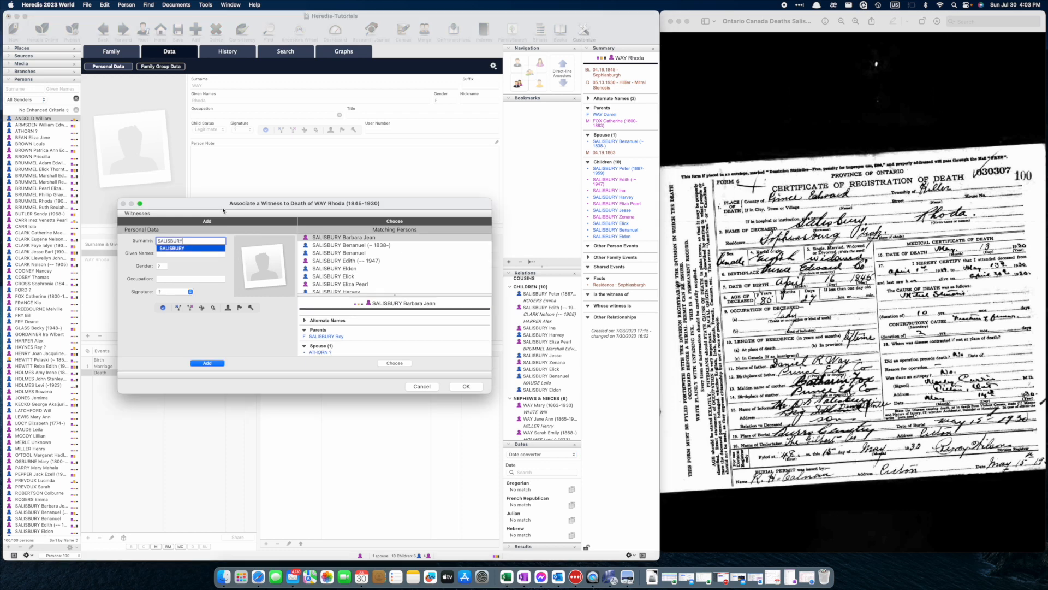
pyautogui.click(191, 249)
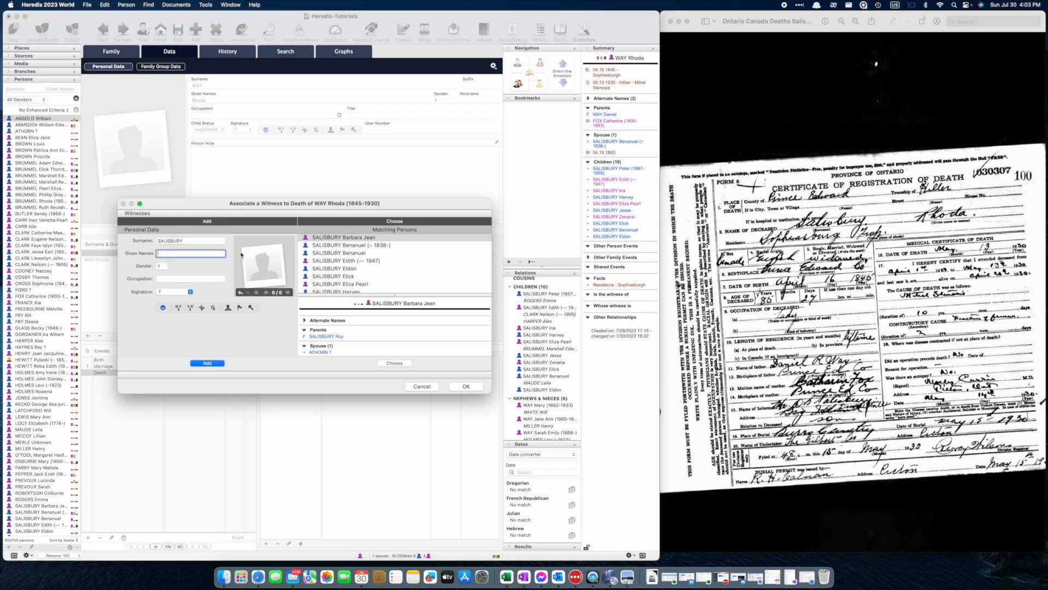
pyautogui.write('Harvey')
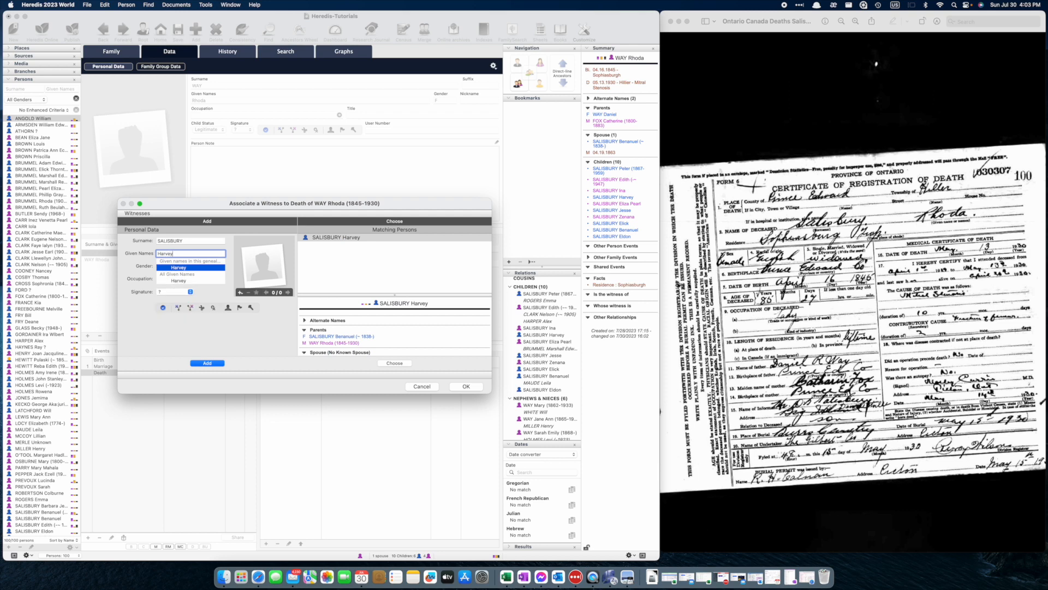
pyautogui.press('Return')
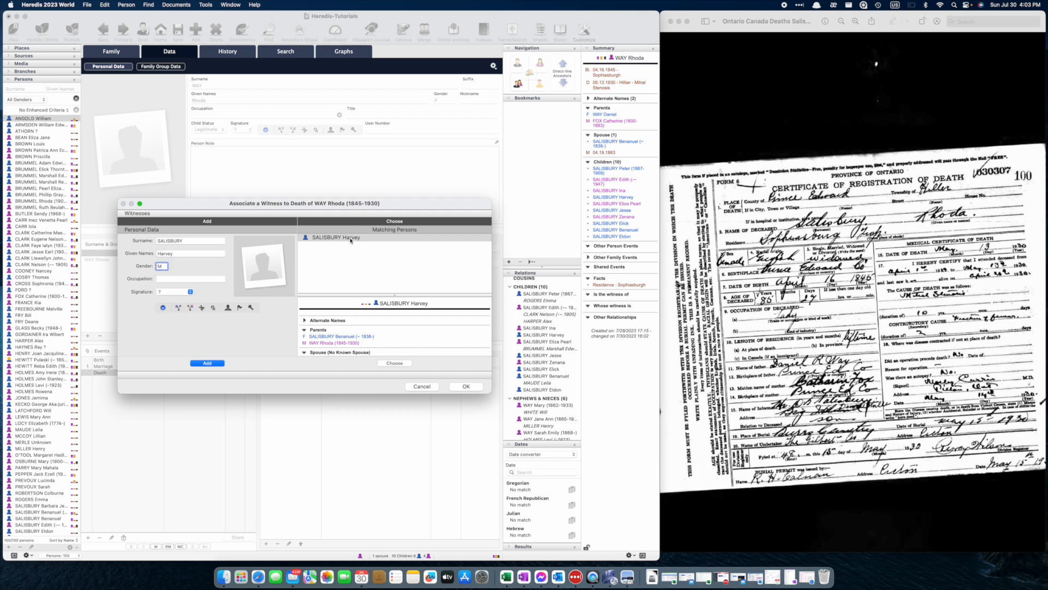
pyautogui.click(351, 239)
pyautogui.click(395, 364)
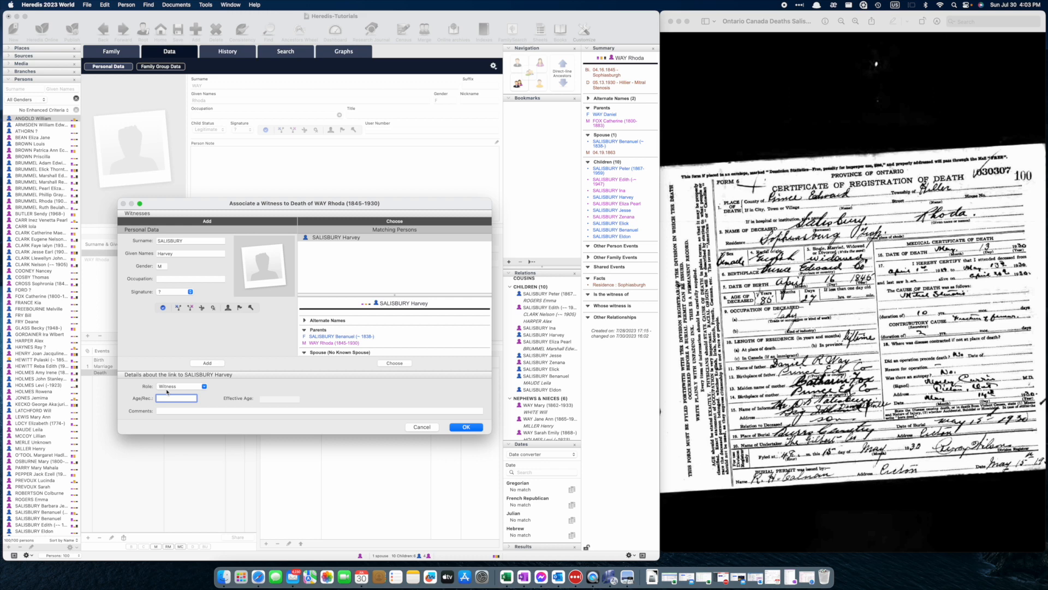
# - Set the witness's role to Other Role with the custom label Informant
pyautogui.click(204, 387)
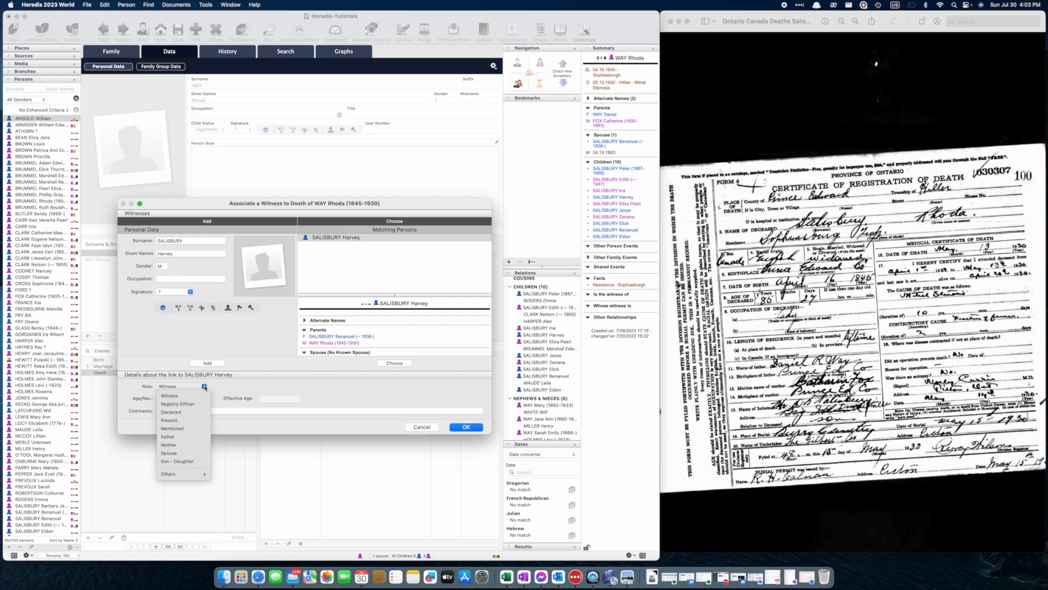
pyautogui.moveTo(199, 478)
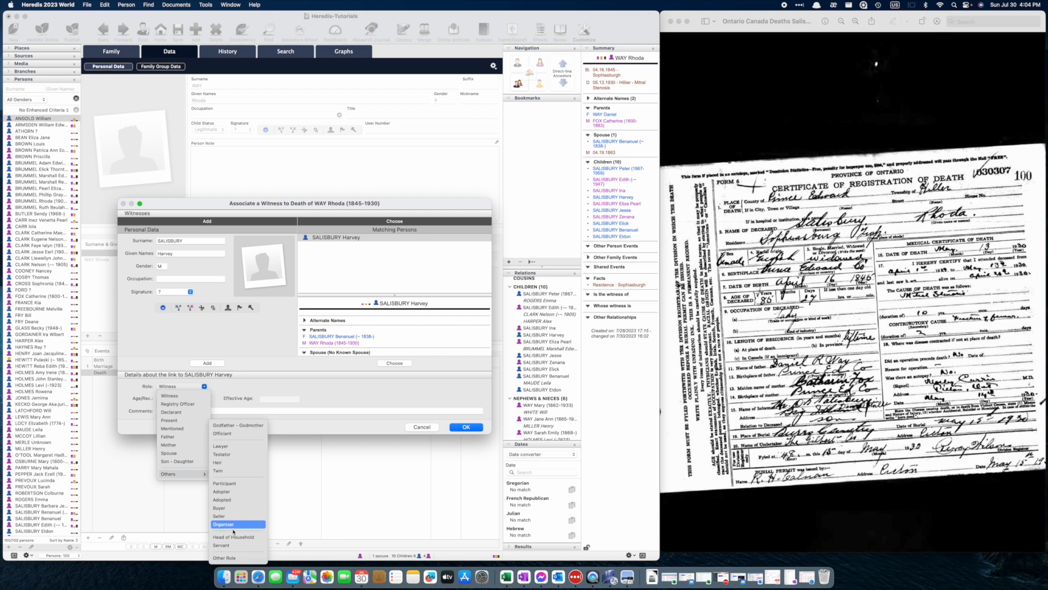
pyautogui.click(237, 558)
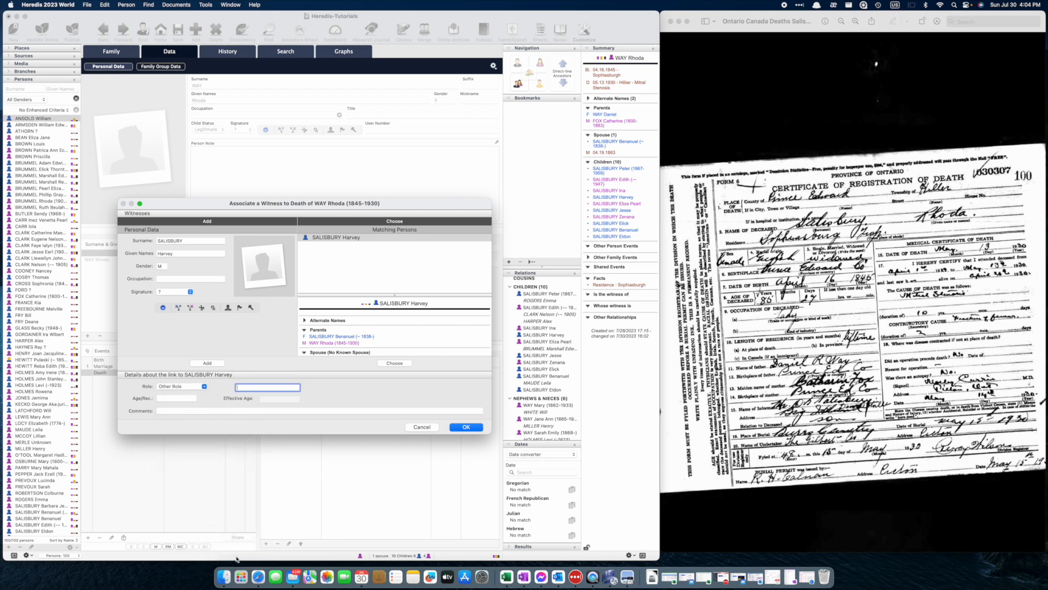
pyautogui.write('Informa')
pyautogui.press('Tab')
pyautogui.press('Tab')
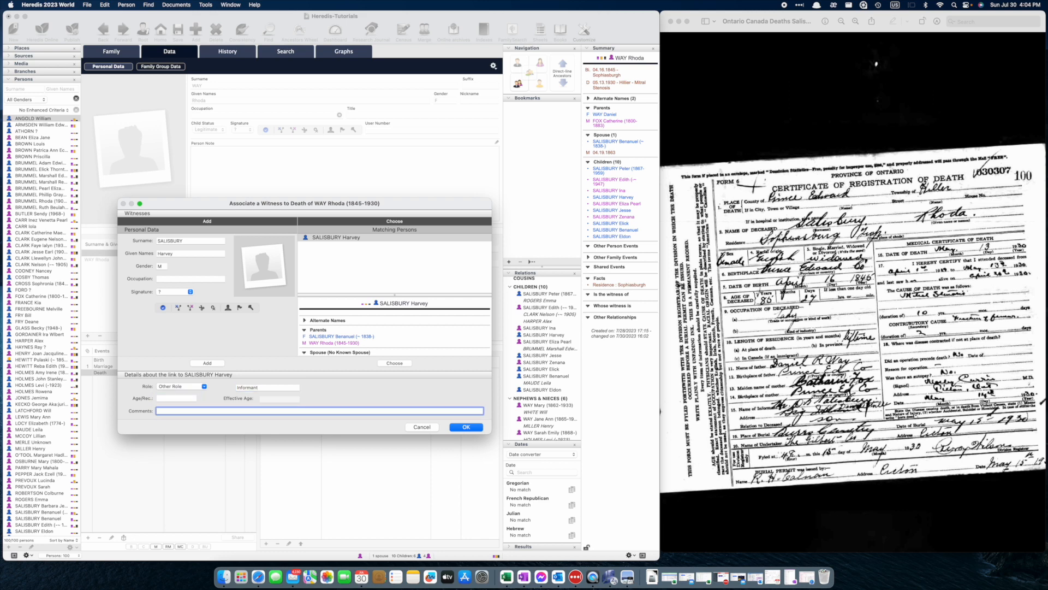
# - Comment that the informant named on the death certificate is the son, including his name, and save the witness link
pyautogui.write('Name of Informant on Death Cert. is son M')
pyautogui.click(466, 427)
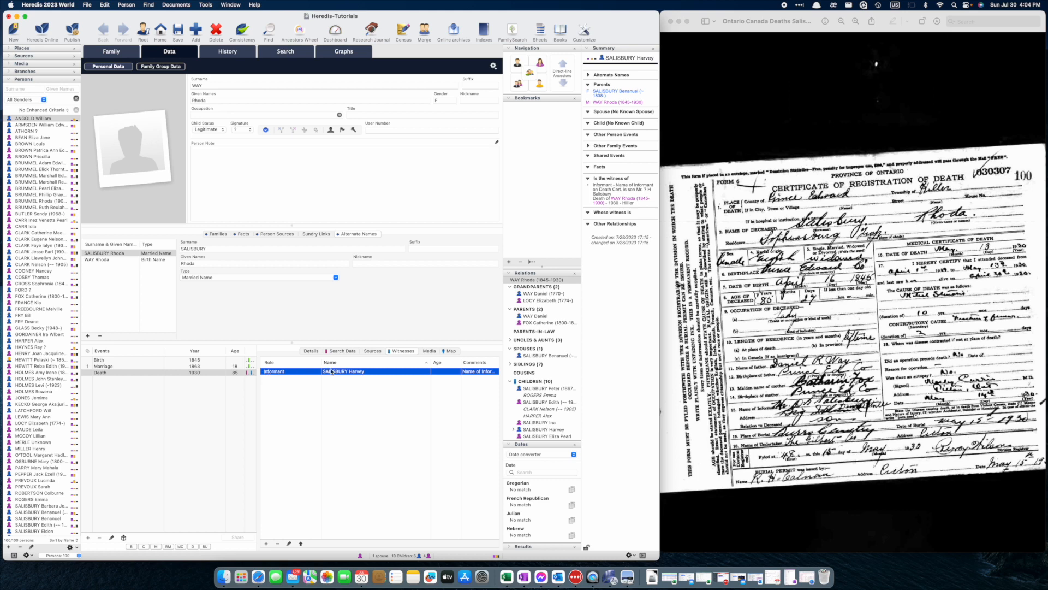
# - Switch to Finder and add the Ontario Canada Deaths JPG from the woman's folder under WAY to the death event's media
pyautogui.click(429, 351)
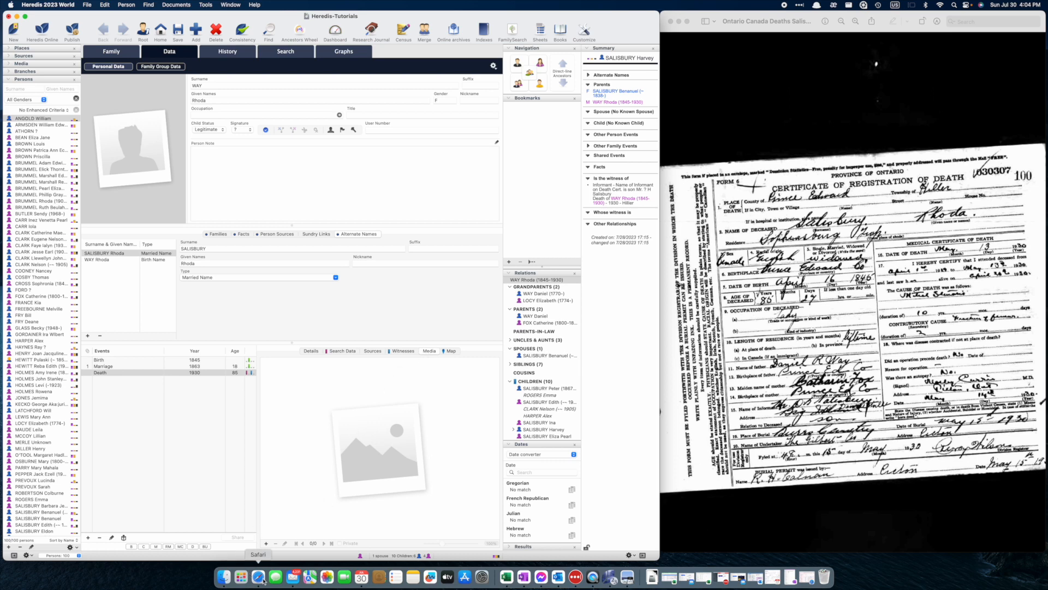
pyautogui.click(223, 577)
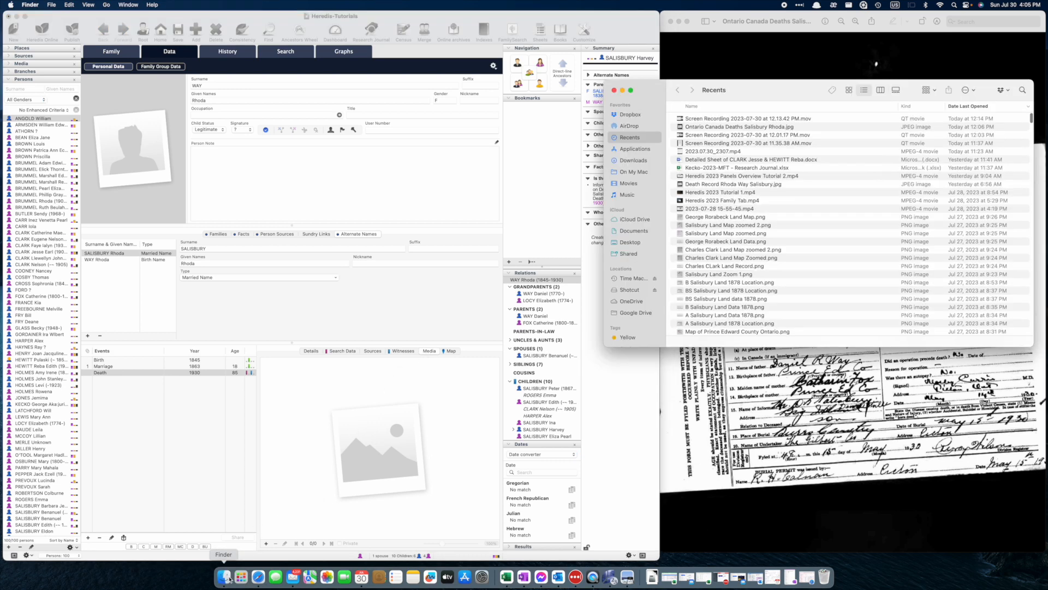
pyautogui.click(634, 231)
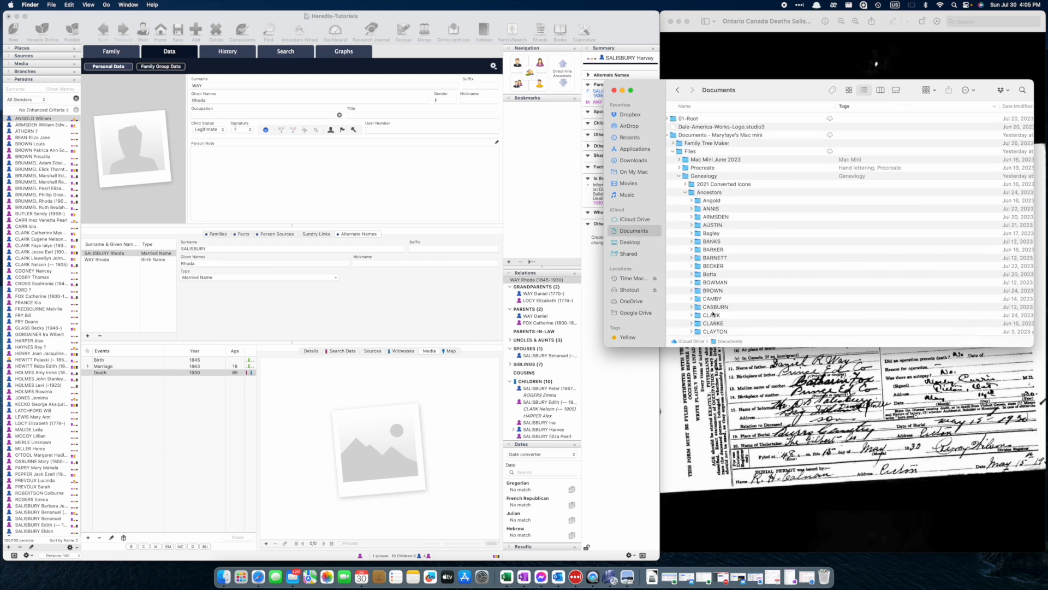
pyautogui.scroll(-10, 712, 314)
pyautogui.scroll(-8, 709, 273)
pyautogui.click(692, 223)
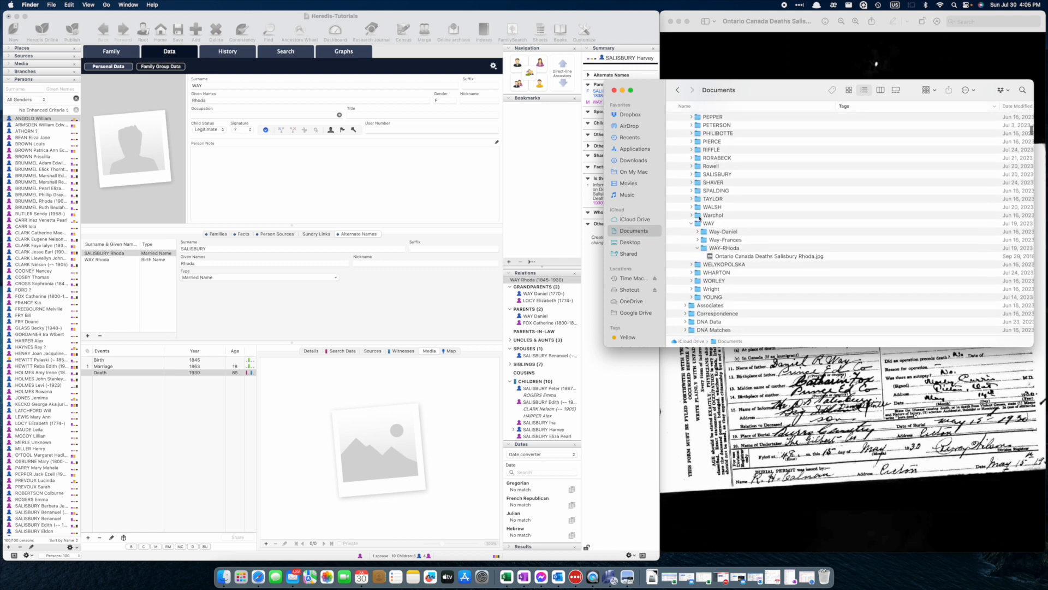
pyautogui.click(729, 256)
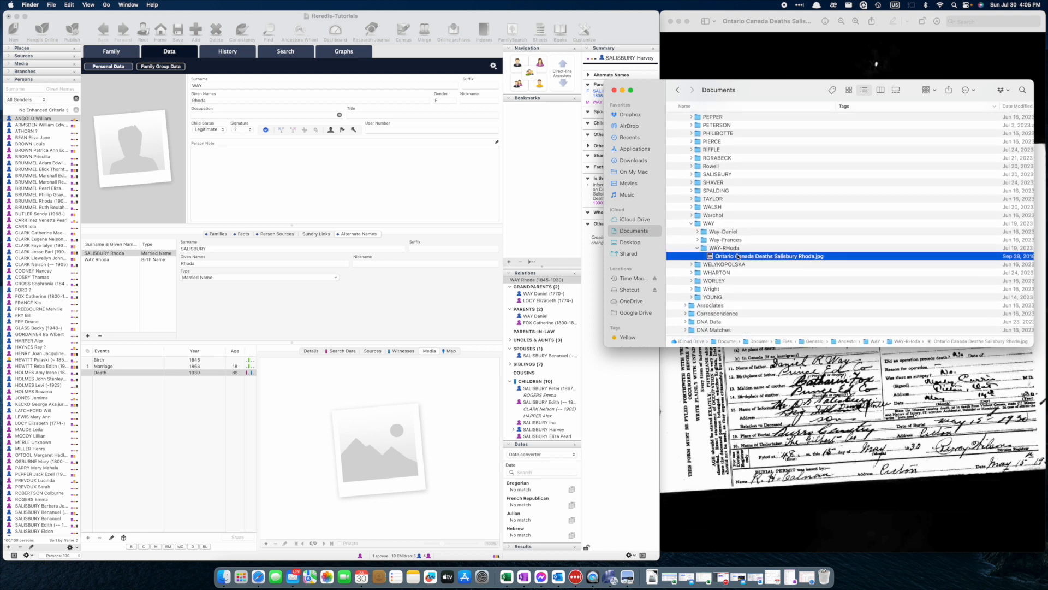
pyautogui.moveTo(802, 258); pyautogui.dragTo(413, 401)
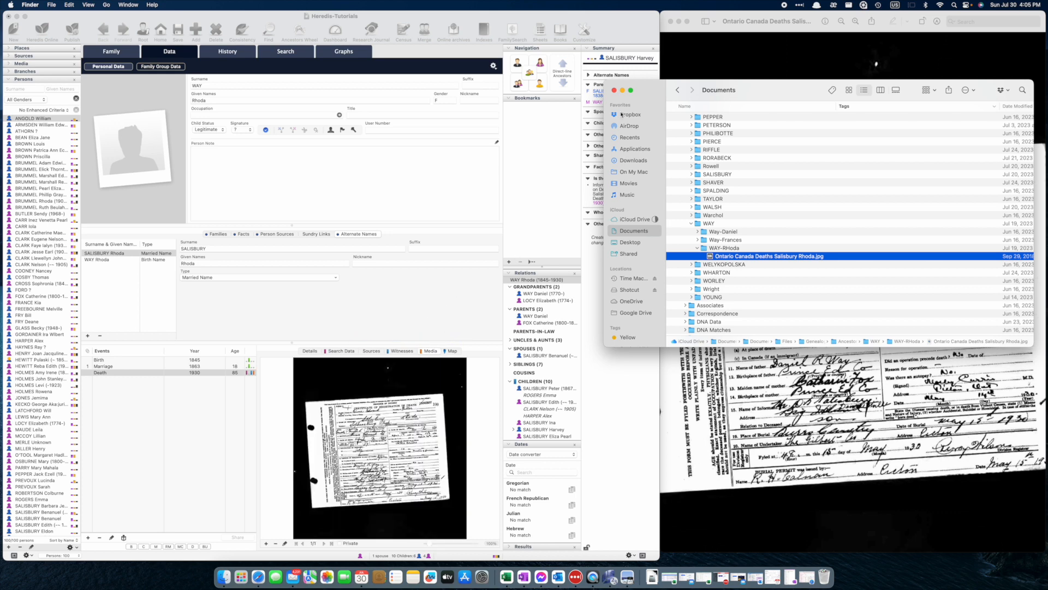
pyautogui.click(614, 90)
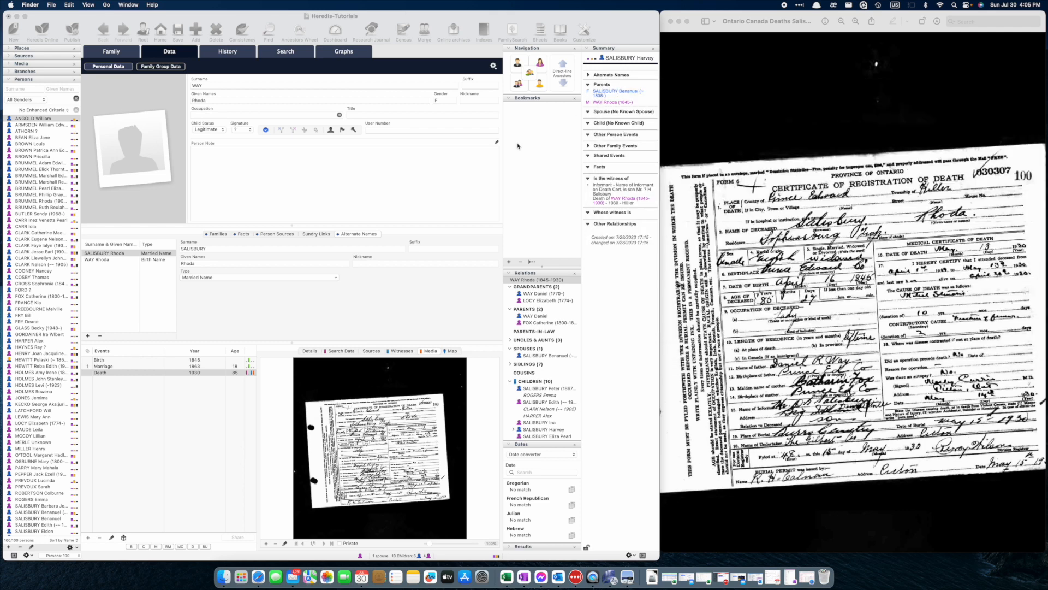
# - Create a new source for the death event titled Province of Ontario, Certificate of Registration of Death
pyautogui.click(373, 353)
pyautogui.click(372, 352)
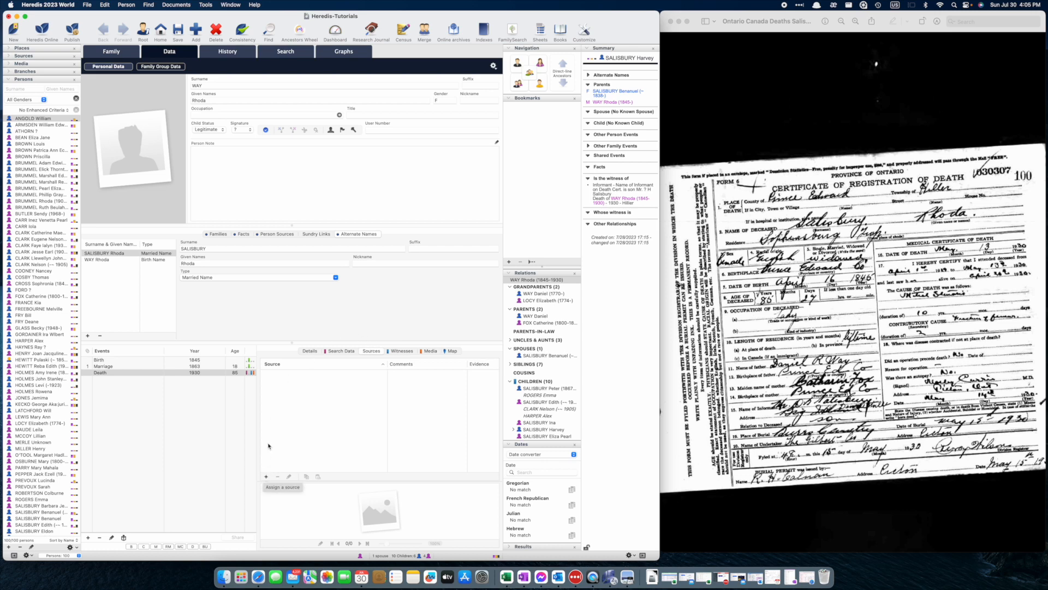
pyautogui.click(266, 477)
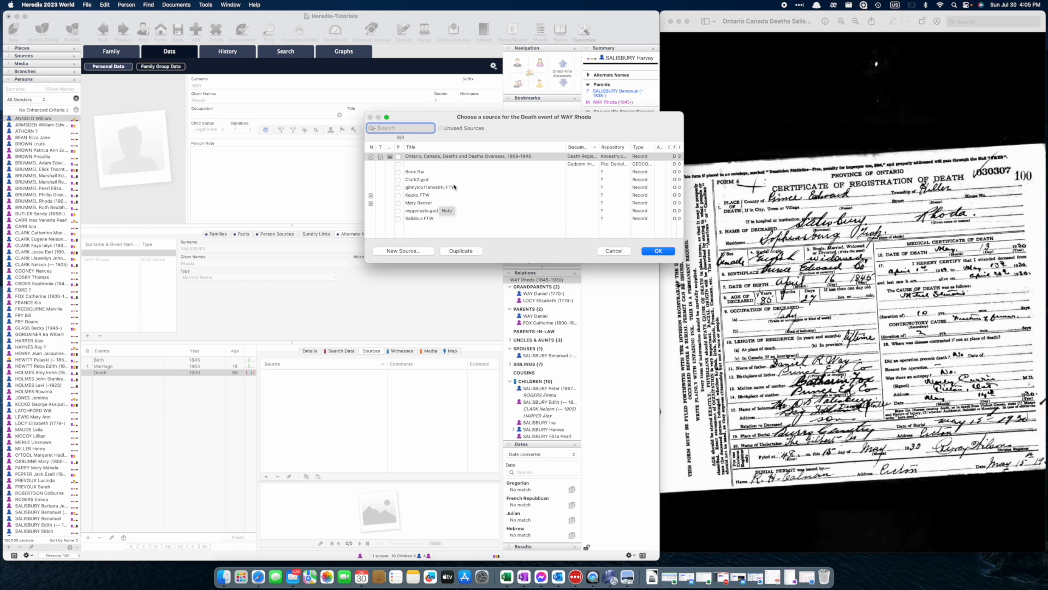
pyautogui.click(405, 251)
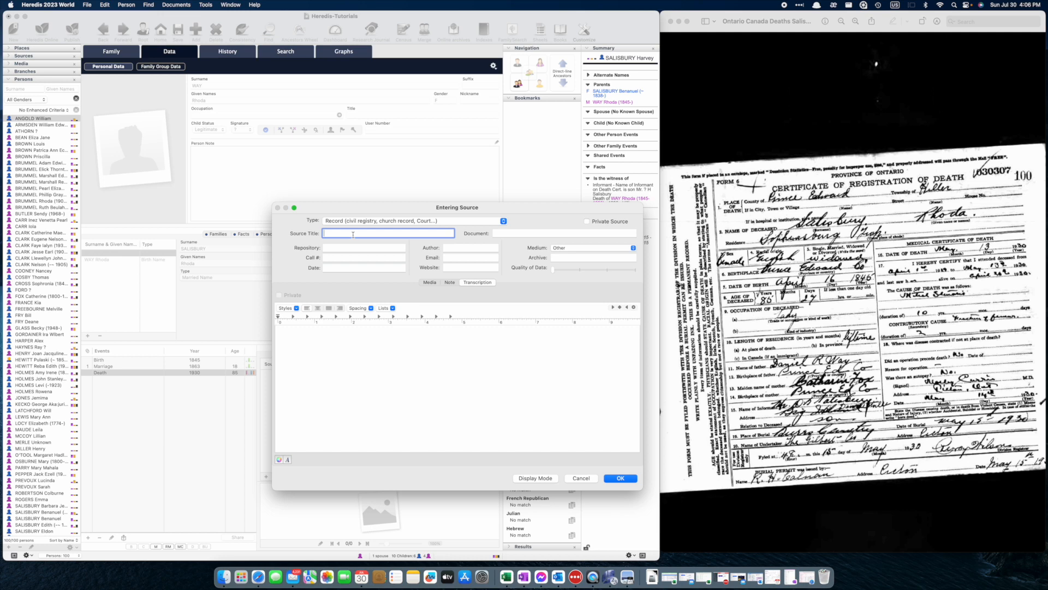
pyautogui.write('ovince of Ontario, Certificate of Registration of Death')
pyautogui.press('Tab')
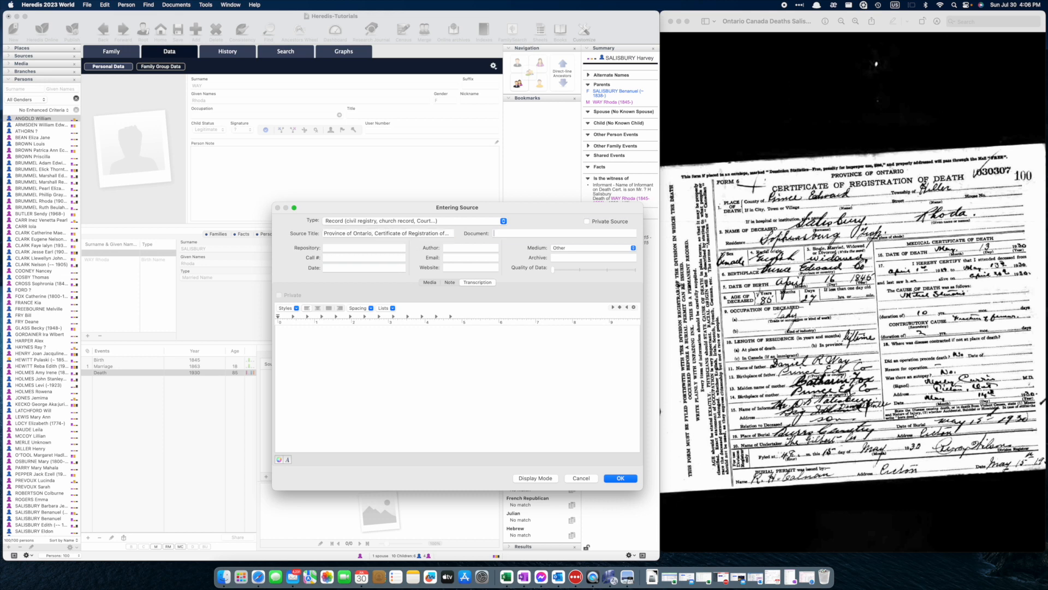
# - Enter the source's document as Death Record for, followed by the woman's full name
pyautogui.write('D')
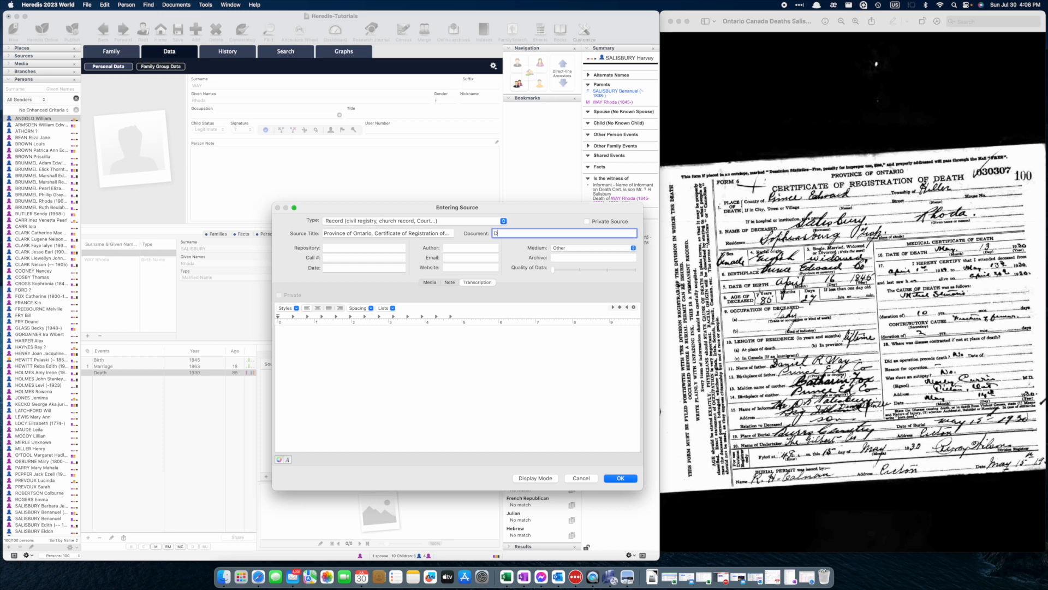
pyautogui.write('ea')
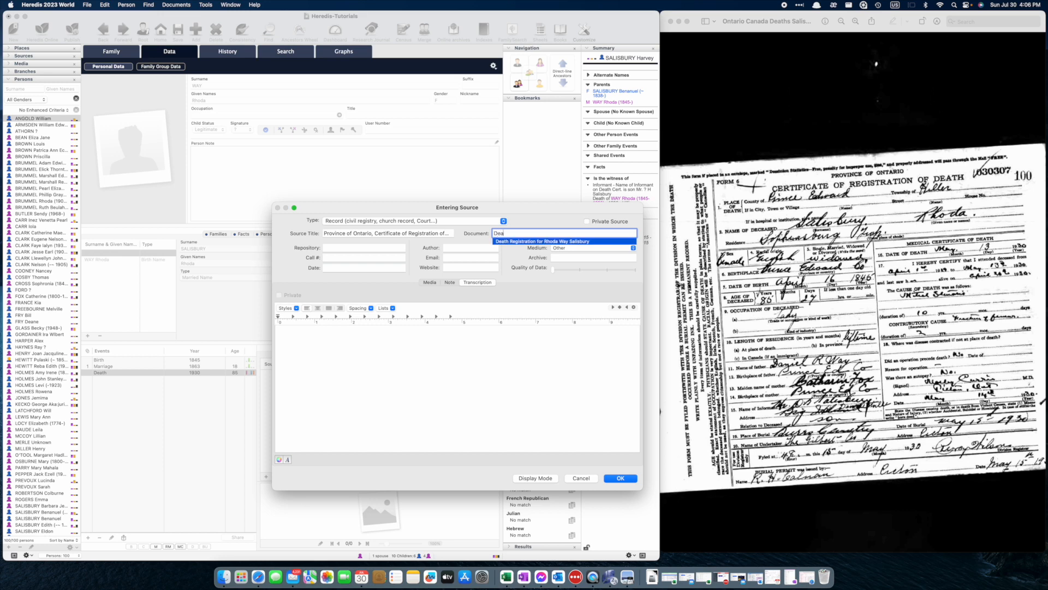
pyautogui.write('th Record for Rh')
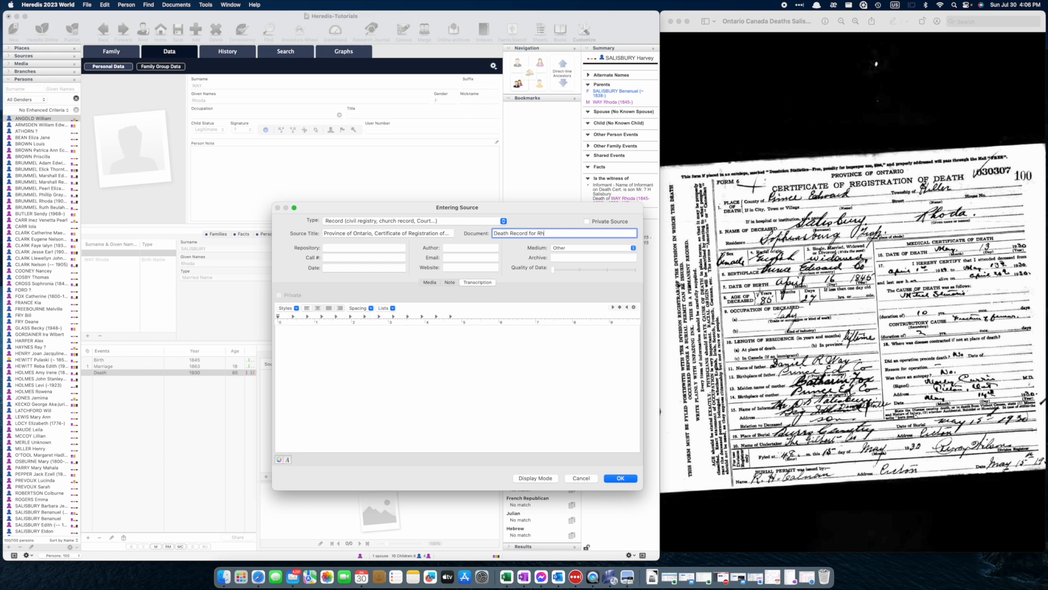
pyautogui.write('oda Way Salisbury')
pyautogui.press('Tab')
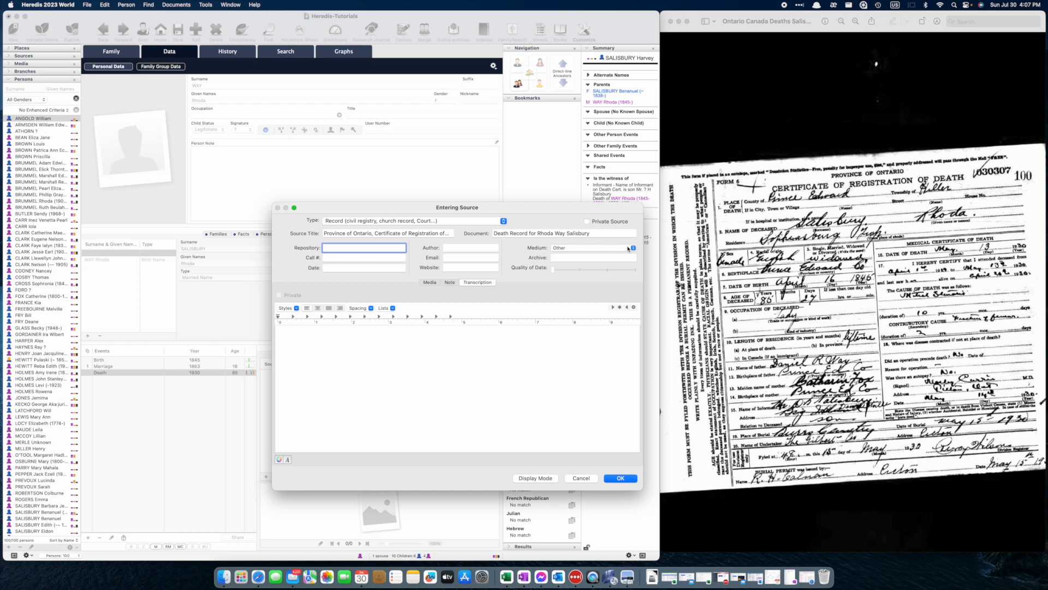
# - Set the source's medium to Digitizing and its quality of data to the maximum
pyautogui.click(633, 248)
pyautogui.click(603, 219)
pyautogui.click(552, 270)
pyautogui.moveTo(552, 270); pyautogui.dragTo(634, 270)
# - Attach the existing Death Record image from the media index to the new source and save the source
pyautogui.click(428, 282)
pyautogui.click(448, 282)
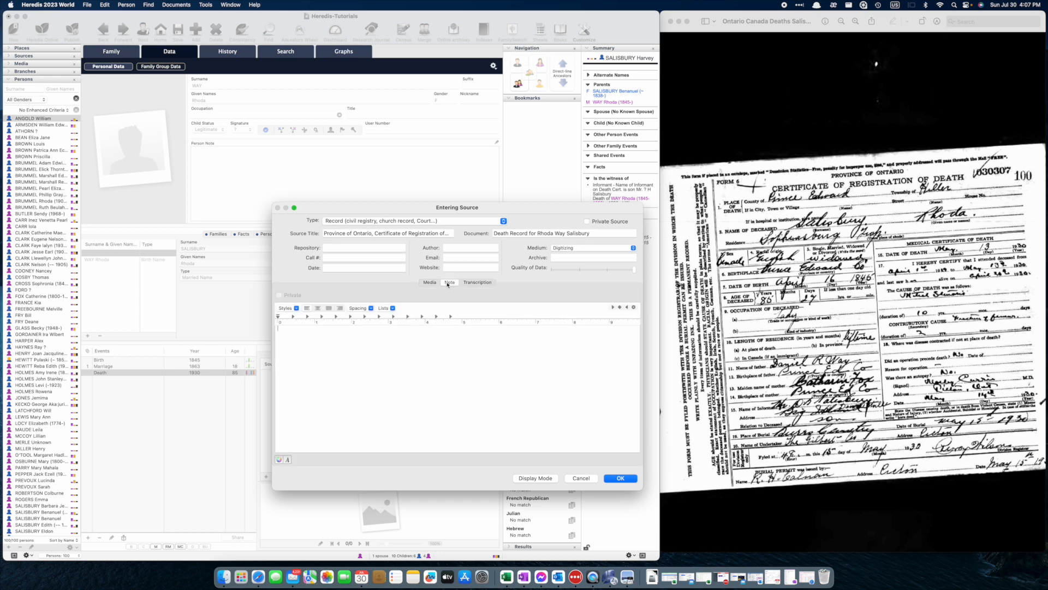
pyautogui.click(478, 282)
pyautogui.click(448, 283)
pyautogui.click(429, 283)
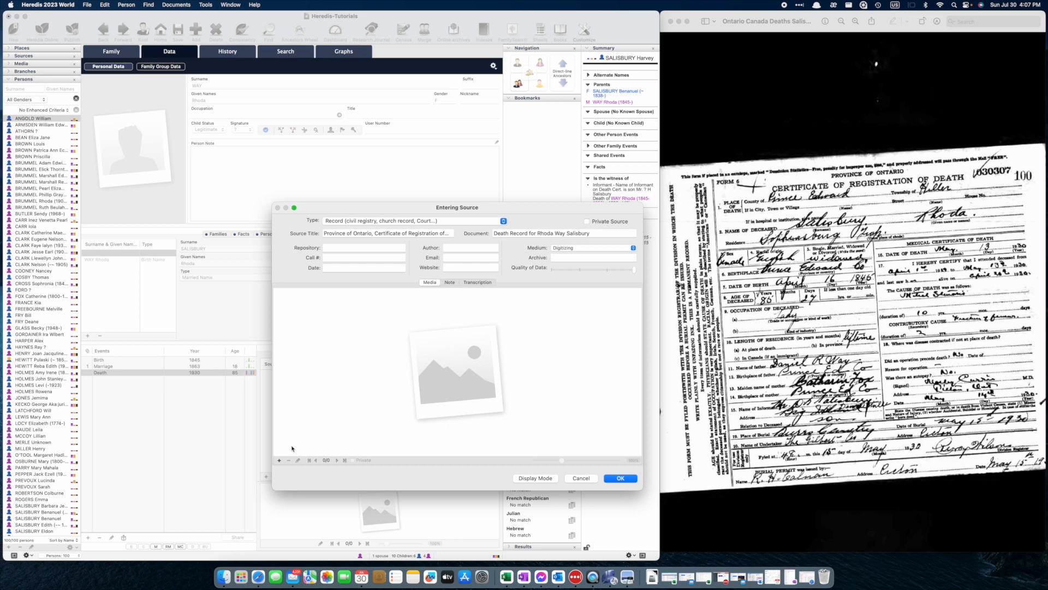
pyautogui.click(278, 460)
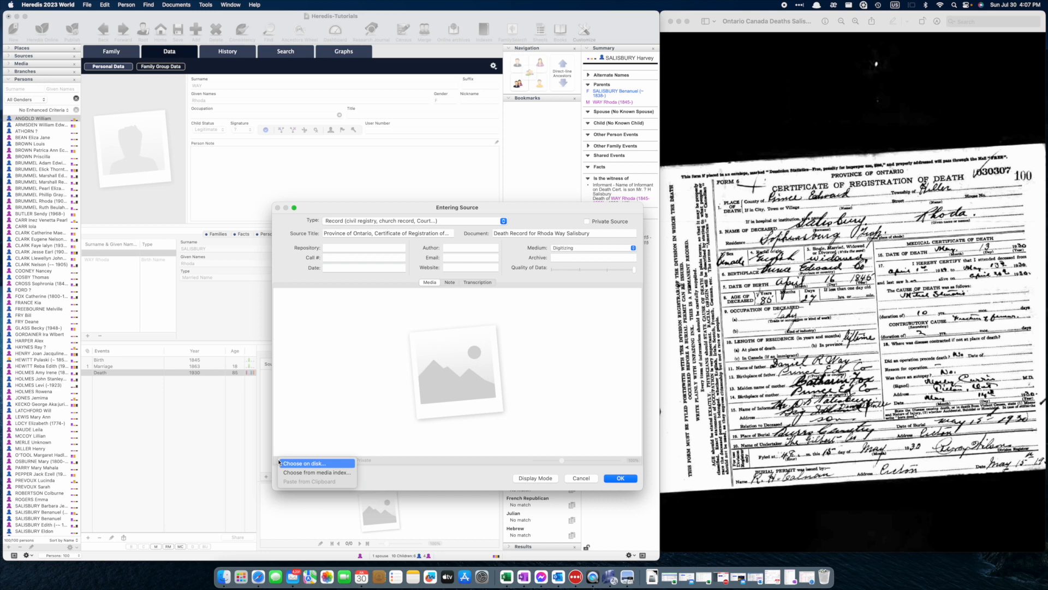
pyautogui.click(303, 472)
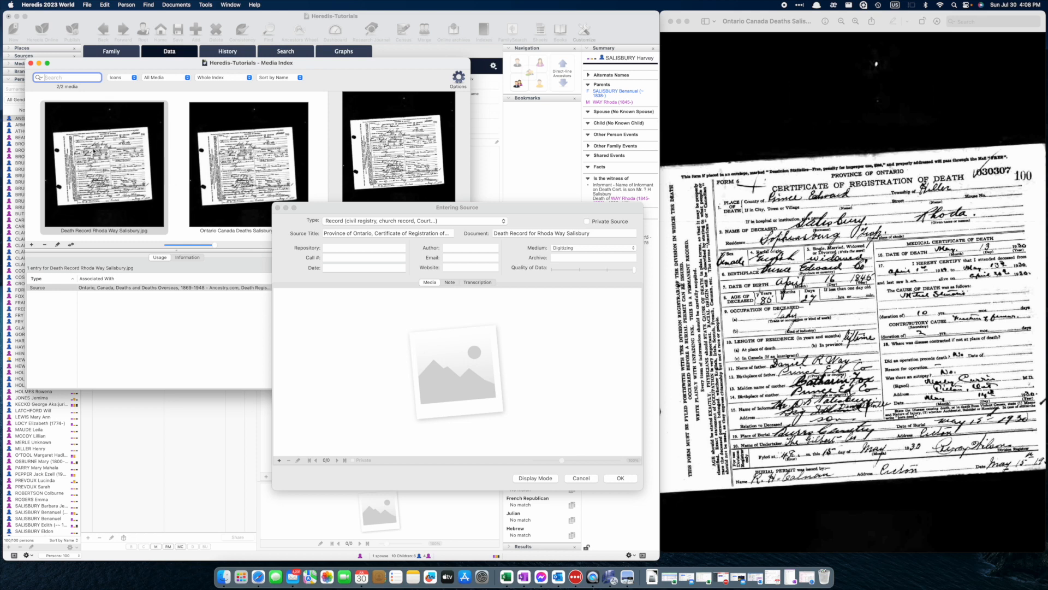
pyautogui.click(88, 122)
pyautogui.moveTo(87, 121); pyautogui.dragTo(424, 363)
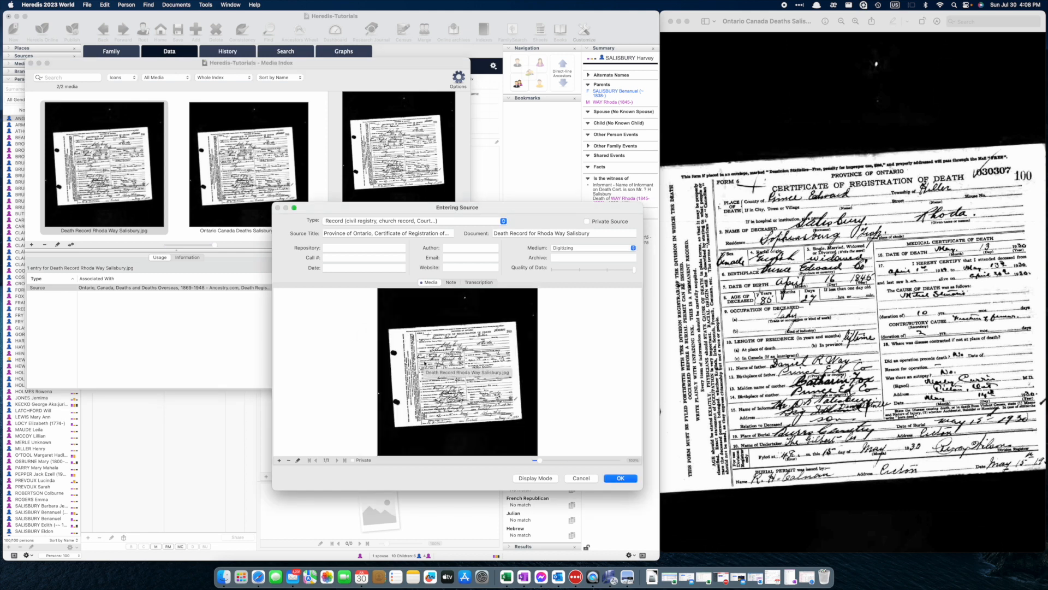
pyautogui.click(619, 478)
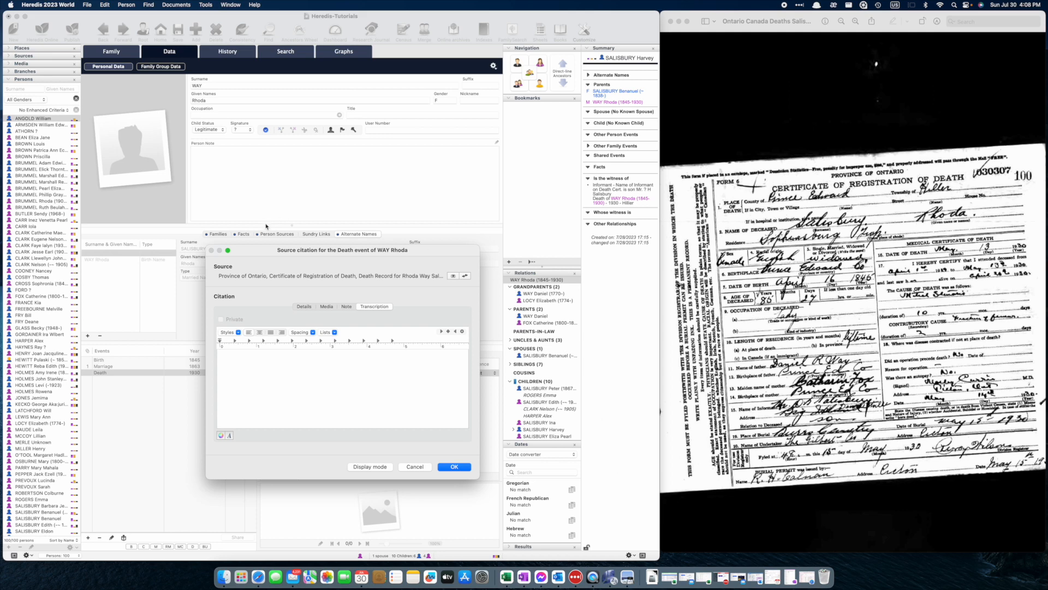
# - Rate the citation as Original, Primary and Direct, and attach the Death Record image from the media index before saving it
pyautogui.click(327, 307)
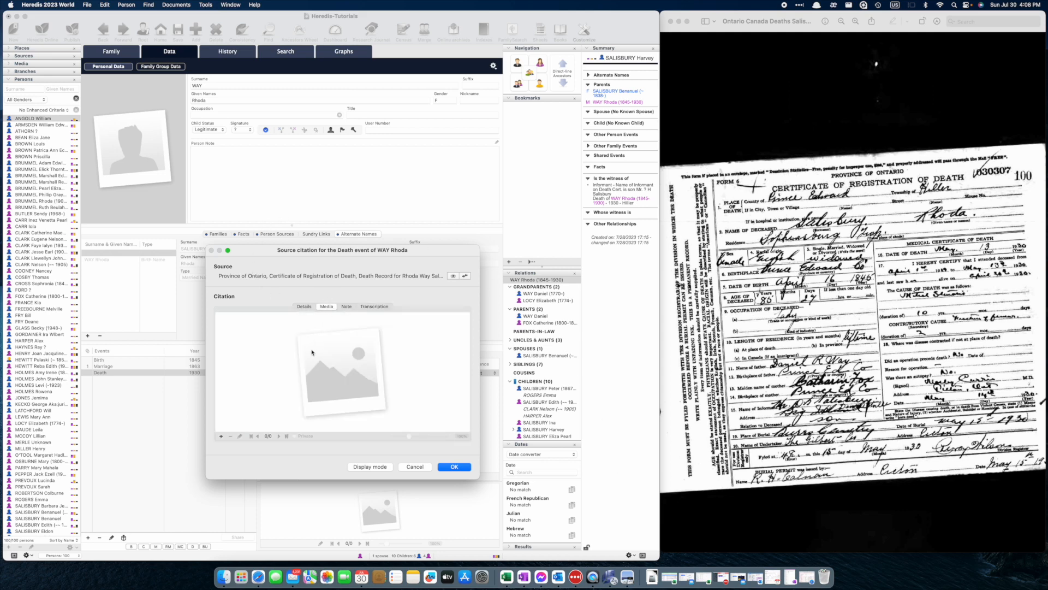
pyautogui.click(303, 307)
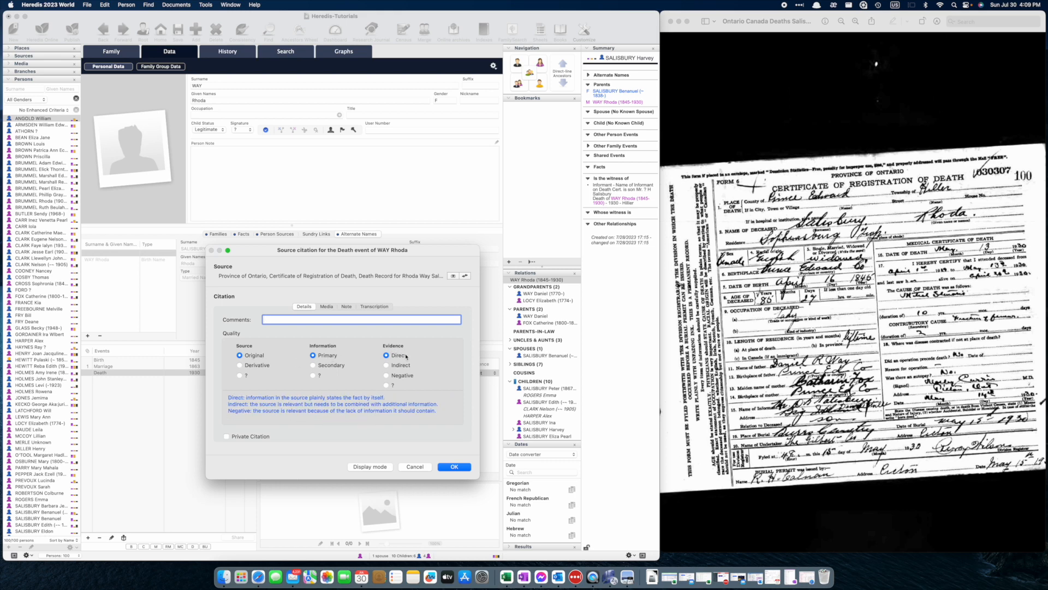
pyautogui.click(326, 307)
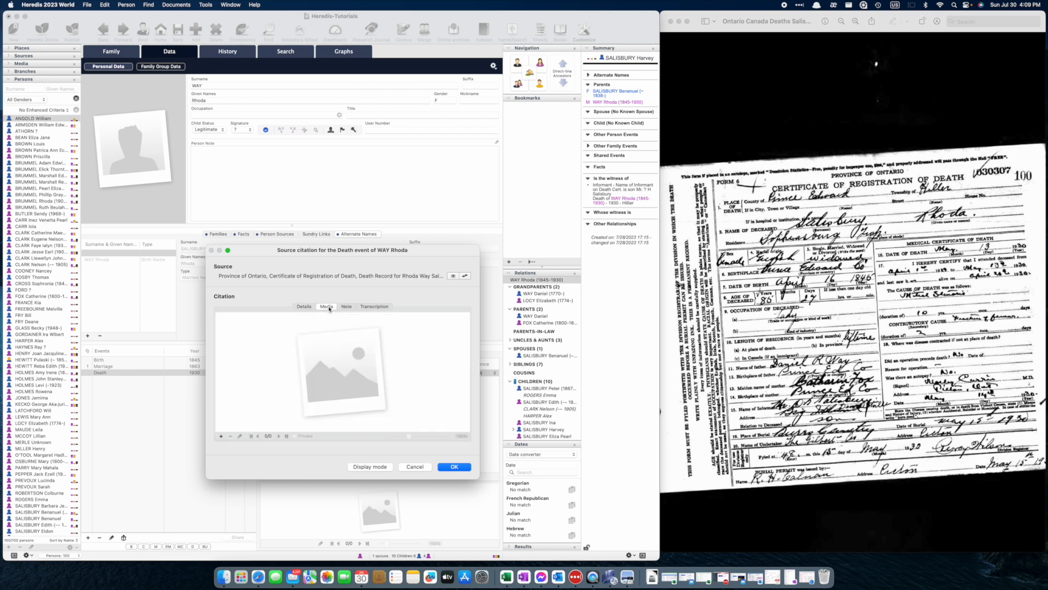
pyautogui.click(222, 437)
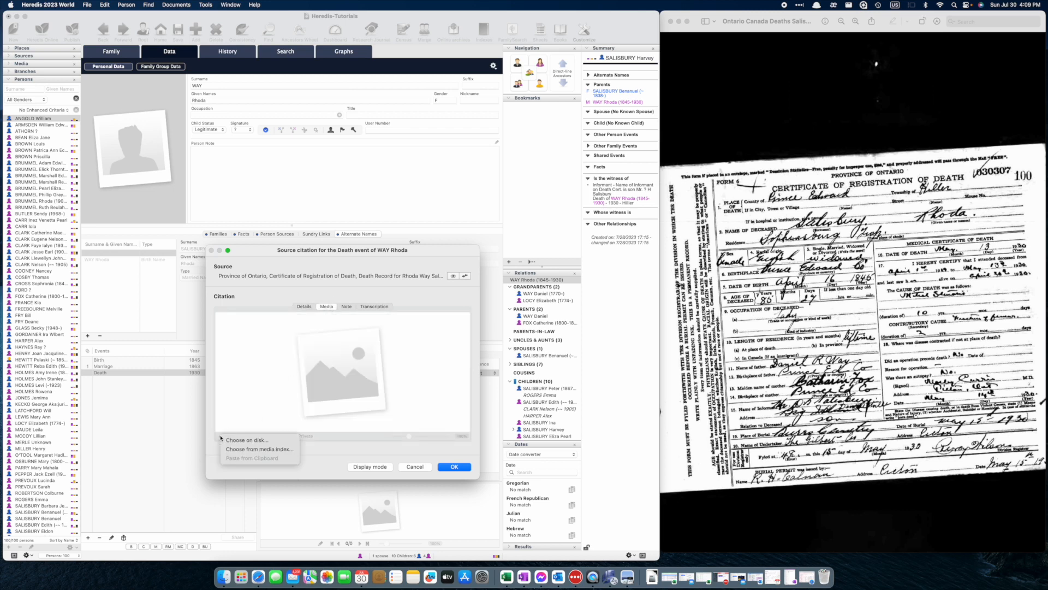
pyautogui.click(271, 449)
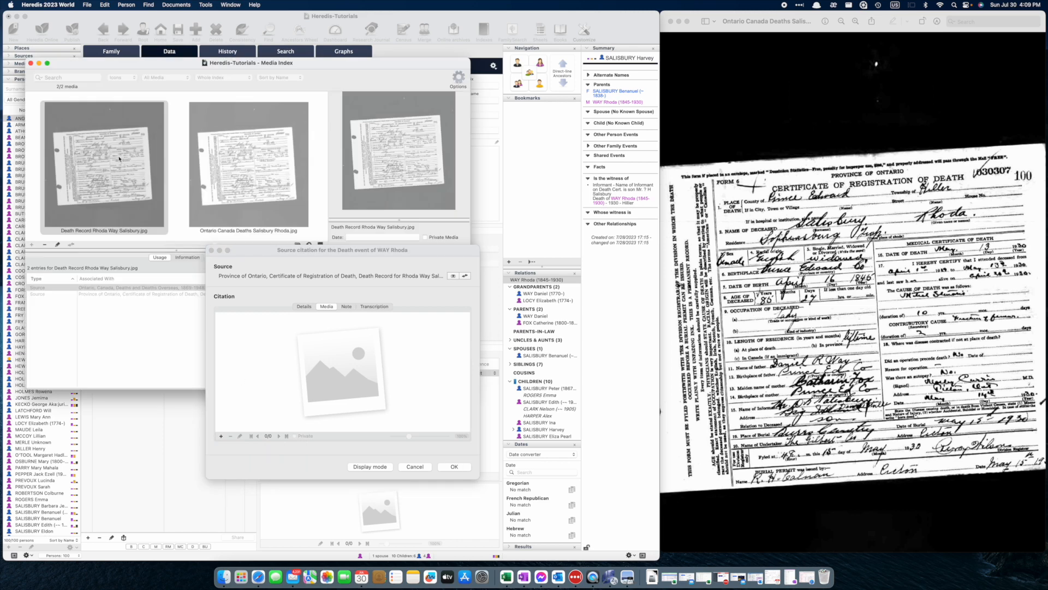
pyautogui.moveTo(101, 146); pyautogui.dragTo(305, 382)
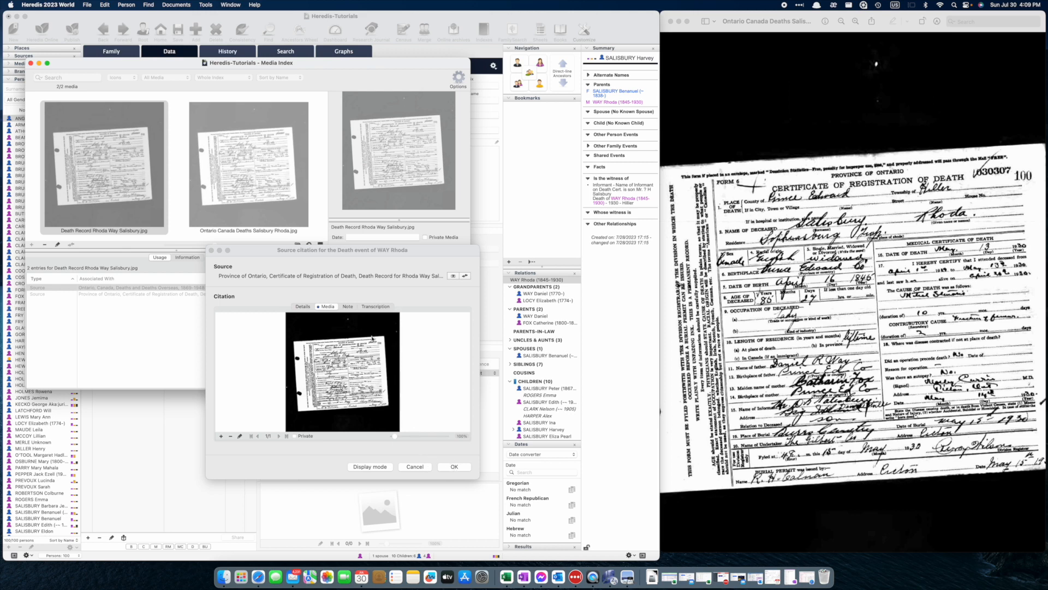
pyautogui.click(346, 306)
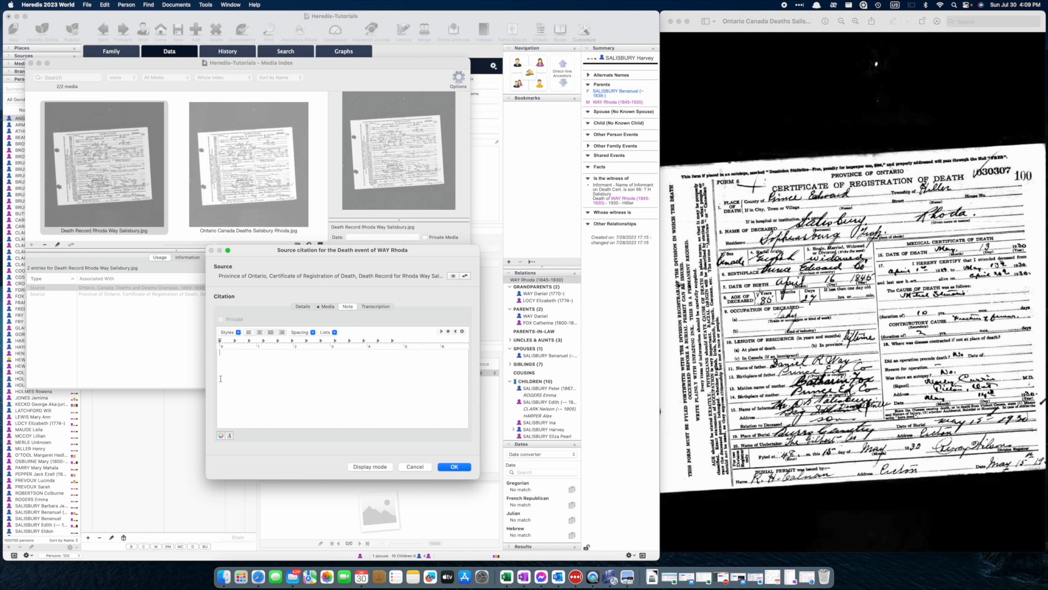
pyautogui.click(385, 306)
pyautogui.click(457, 467)
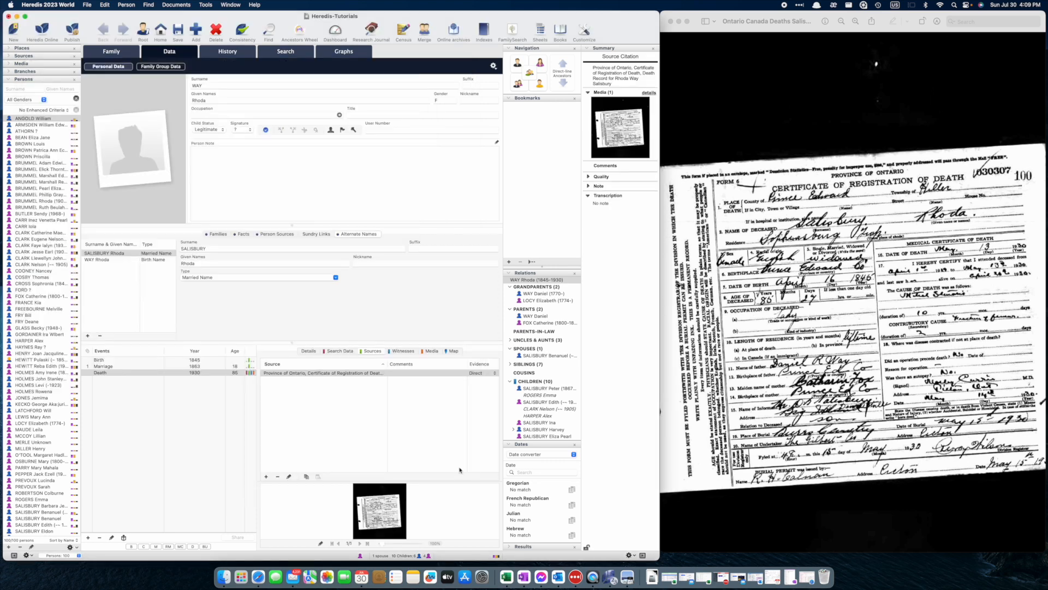
# - Review the death event's source citation with a larger image preview area, and open the event's search data
pyautogui.click(316, 373)
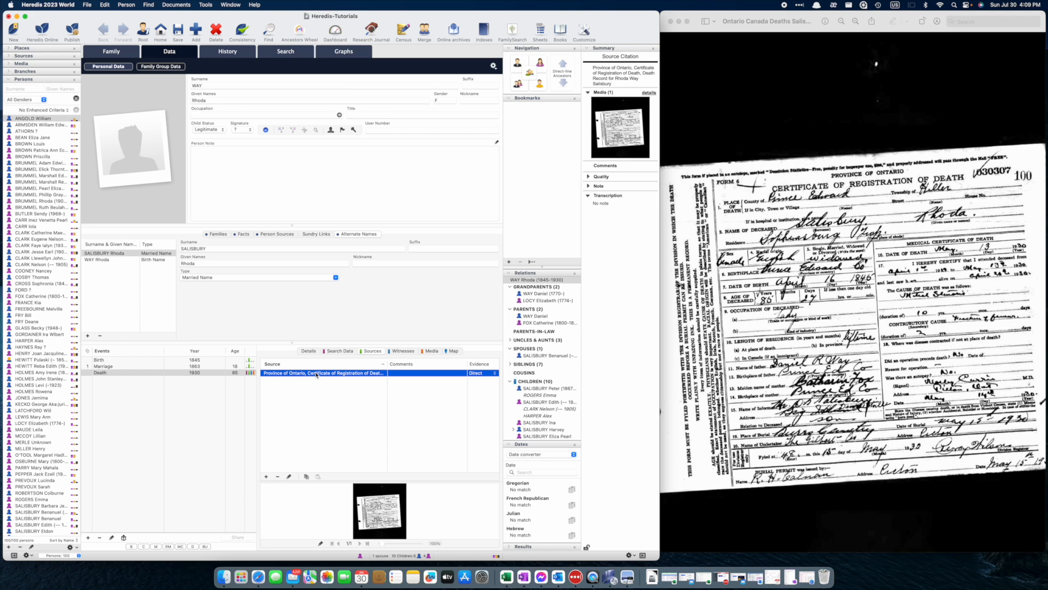
pyautogui.moveTo(318, 480); pyautogui.dragTo(319, 387)
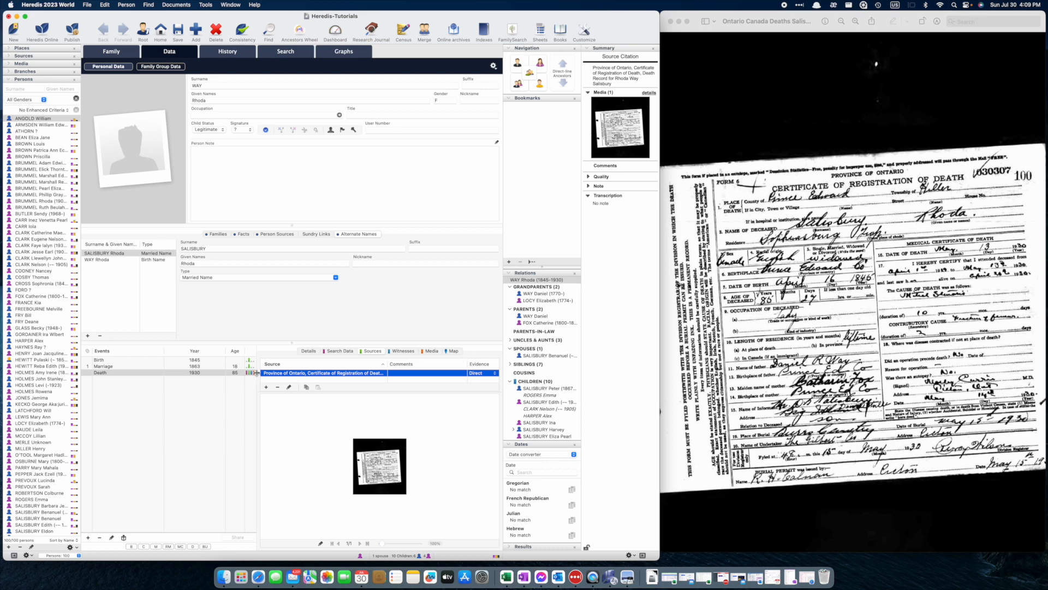
pyautogui.moveTo(246, 374)
pyautogui.moveTo(179, 374)
pyautogui.click(340, 350)
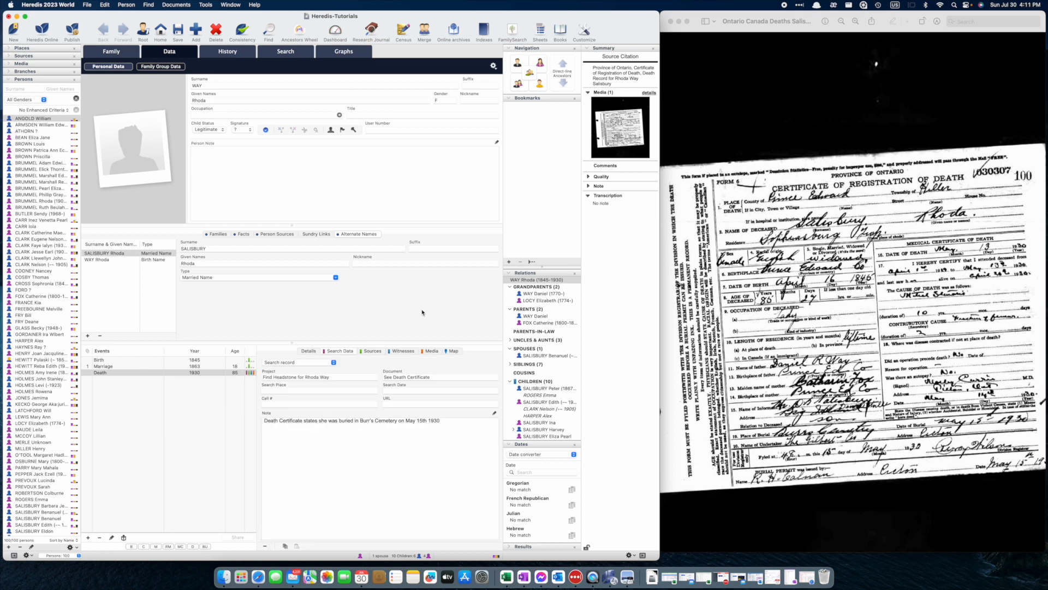